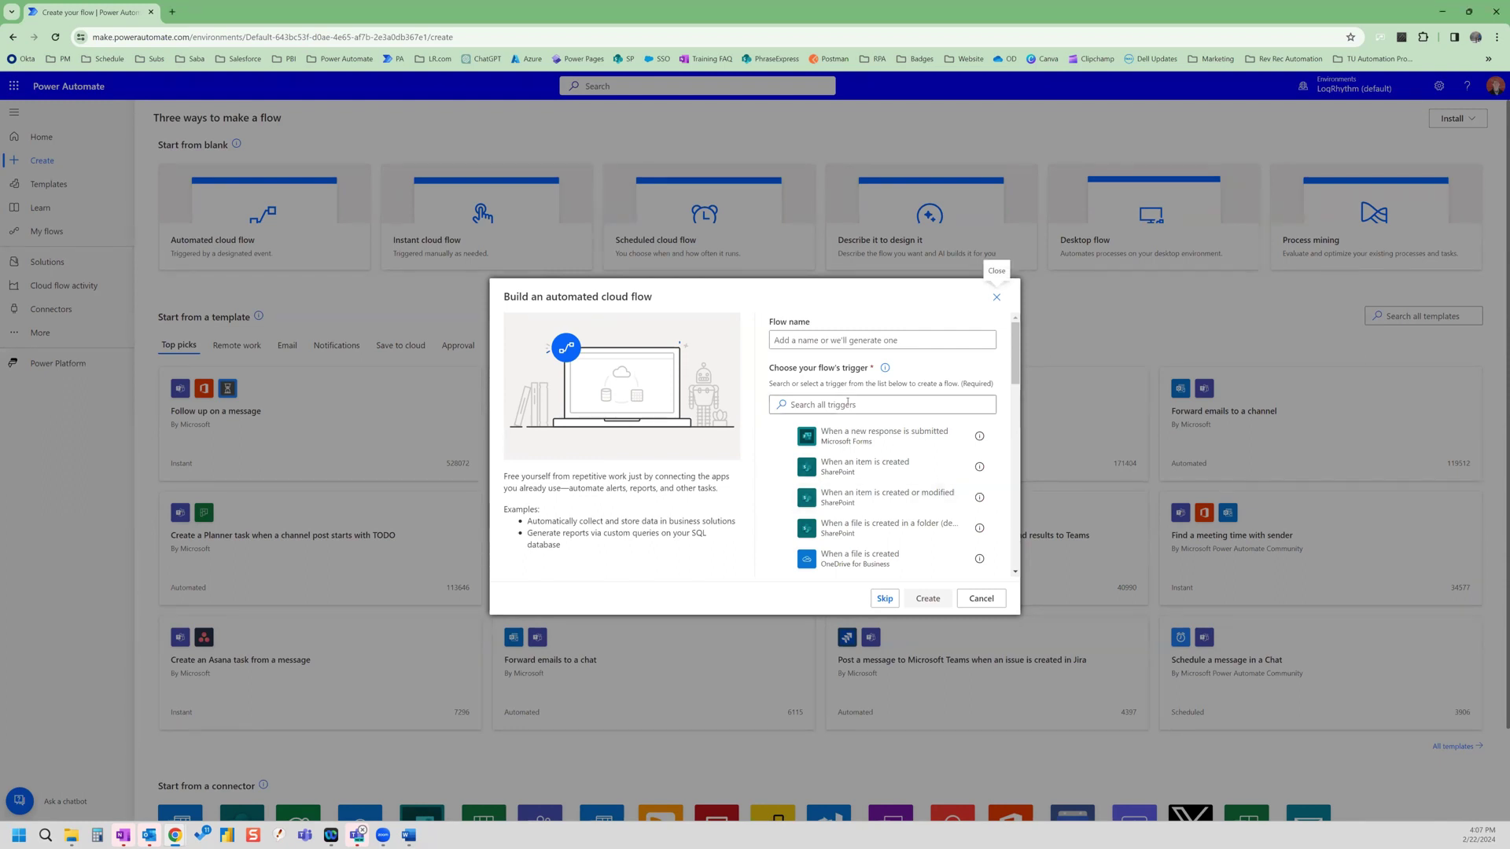
# Create the flow with the Office 365 Outlook trigger 'When a new email arrives (V3)'.
pyautogui.click(848, 403)
pyautogui.write('when')
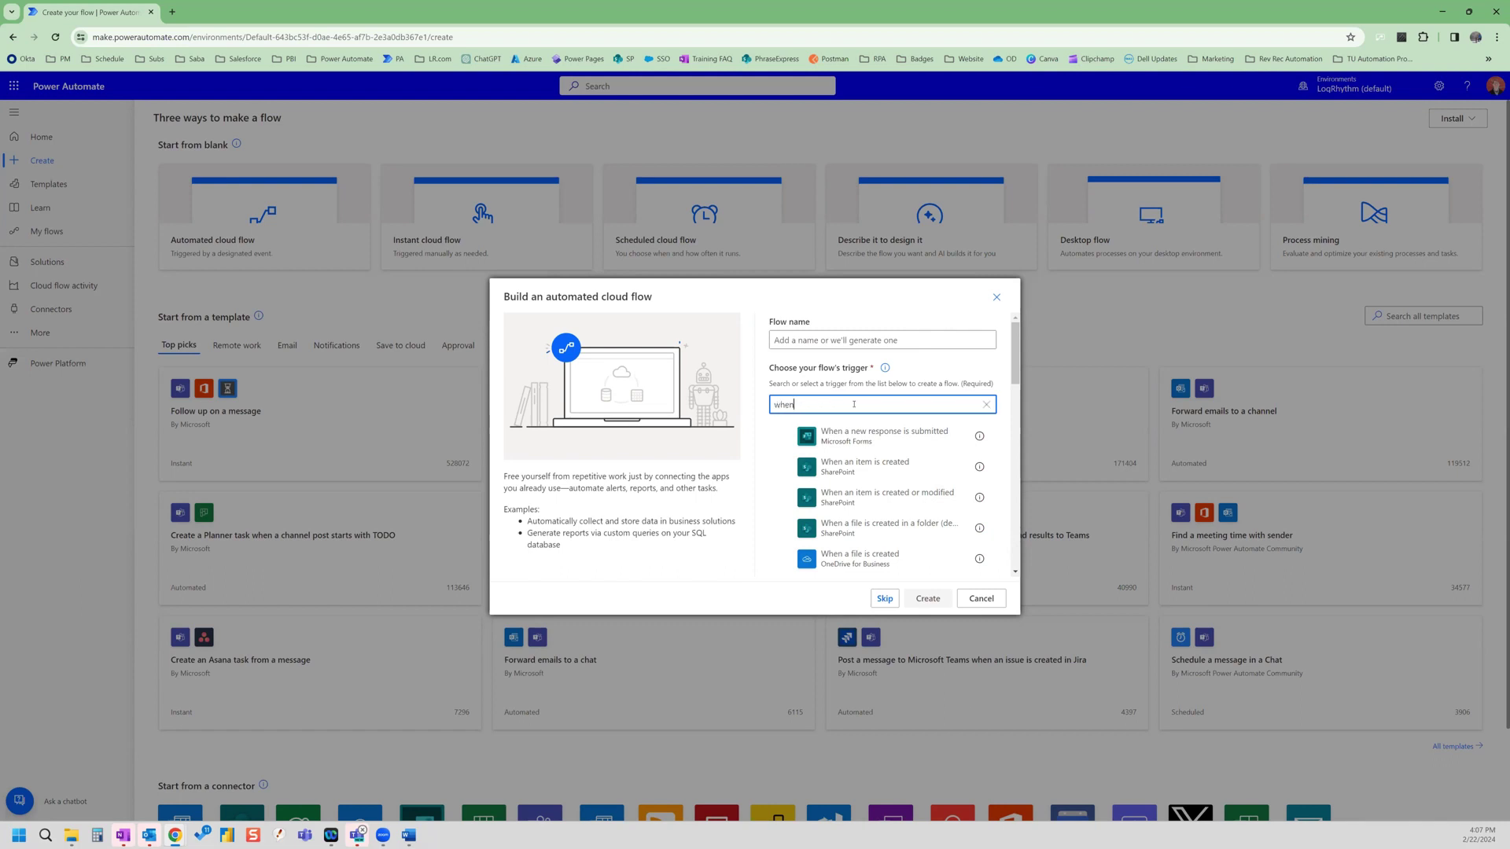
pyautogui.write(' a new email')
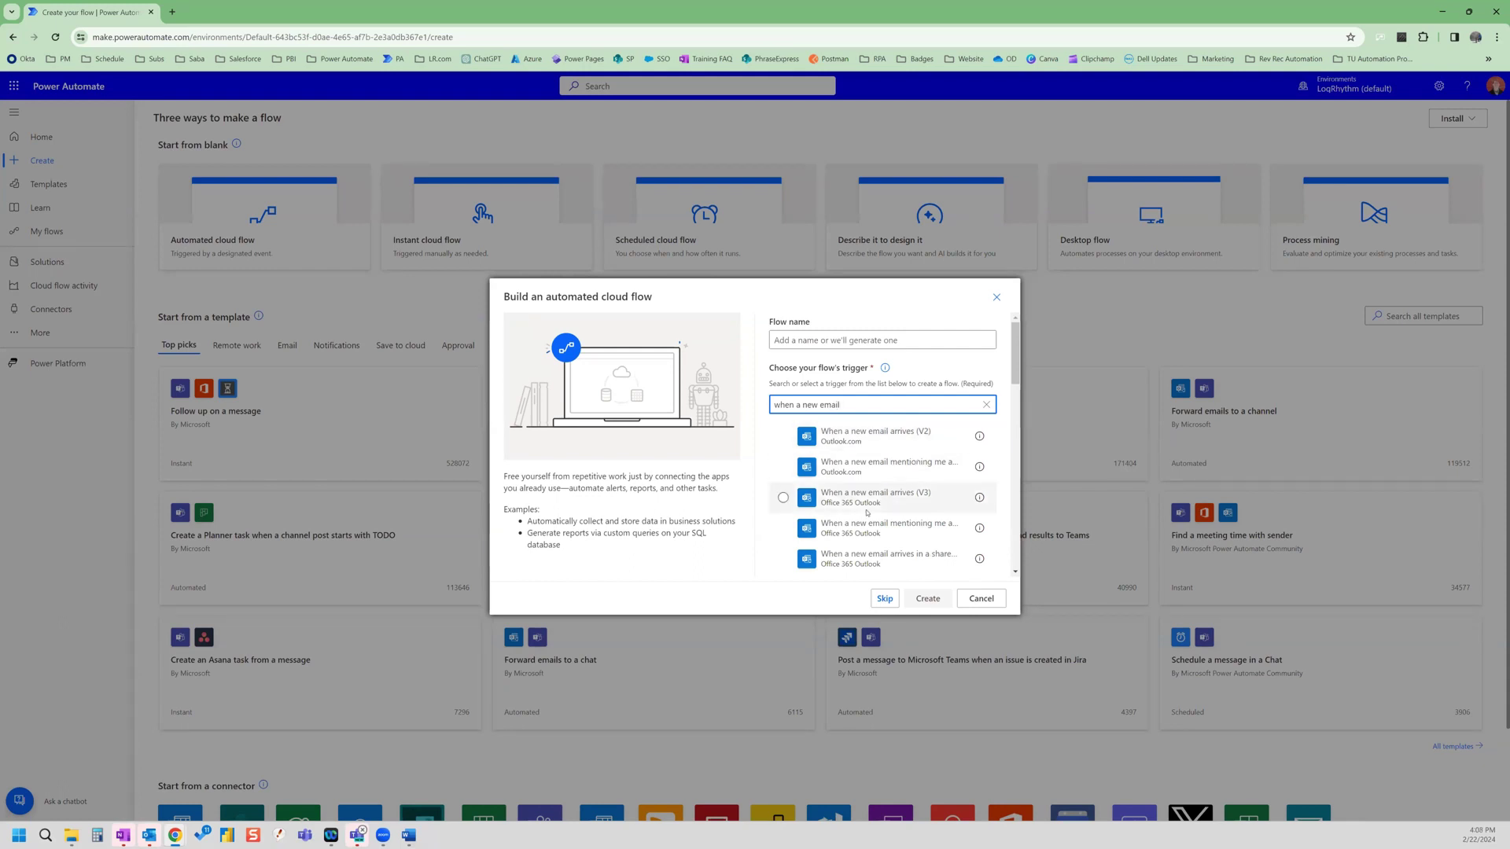
pyautogui.click(912, 505)
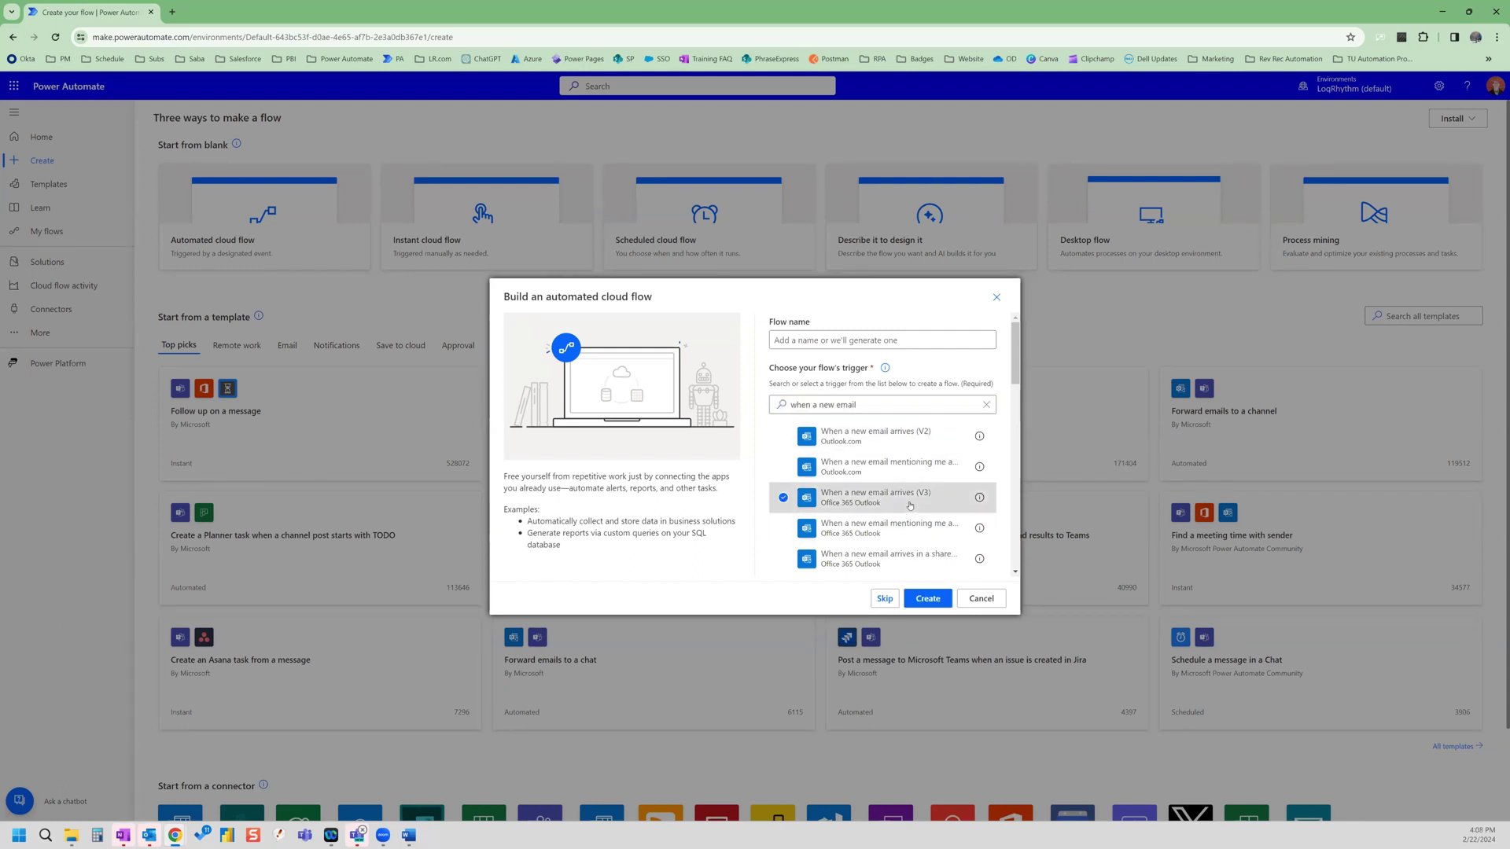
pyautogui.click(927, 598)
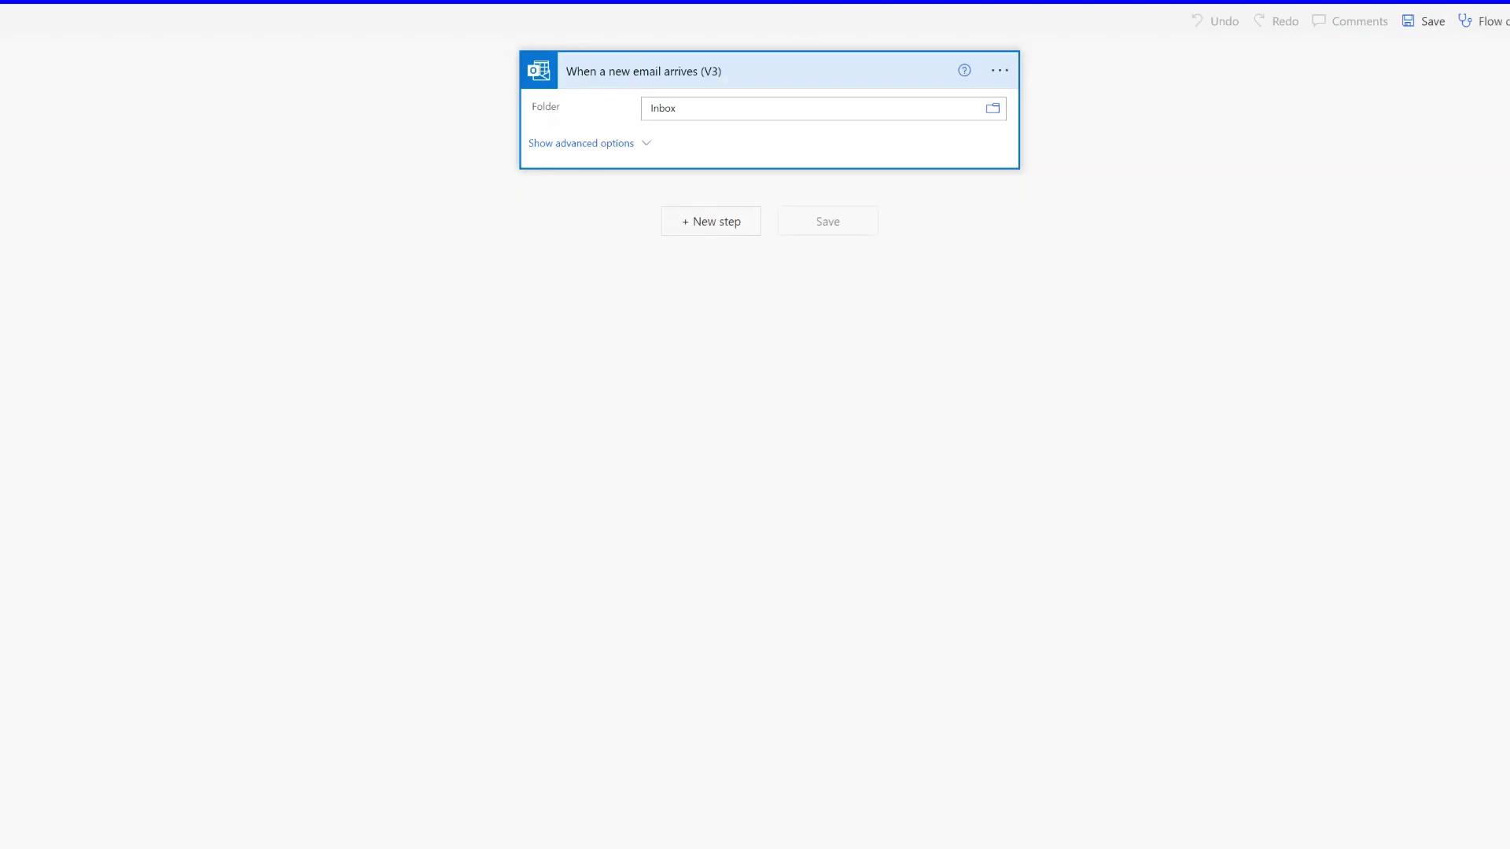
# Filter the trigger's advanced options to one chosen recipient in To and subject 'TEST'.
pyautogui.click(647, 145)
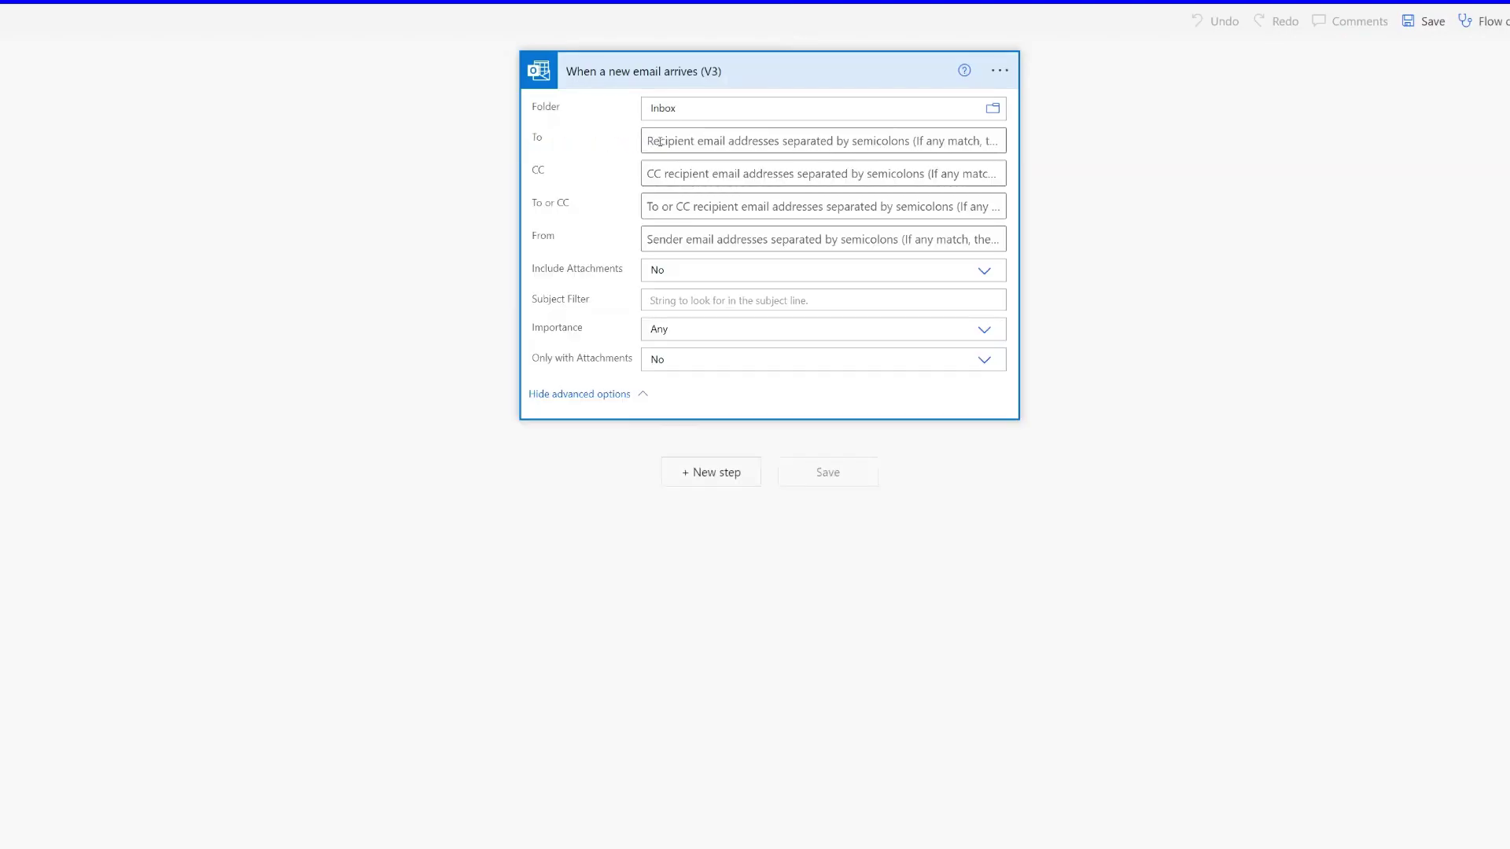
pyautogui.click(759, 142)
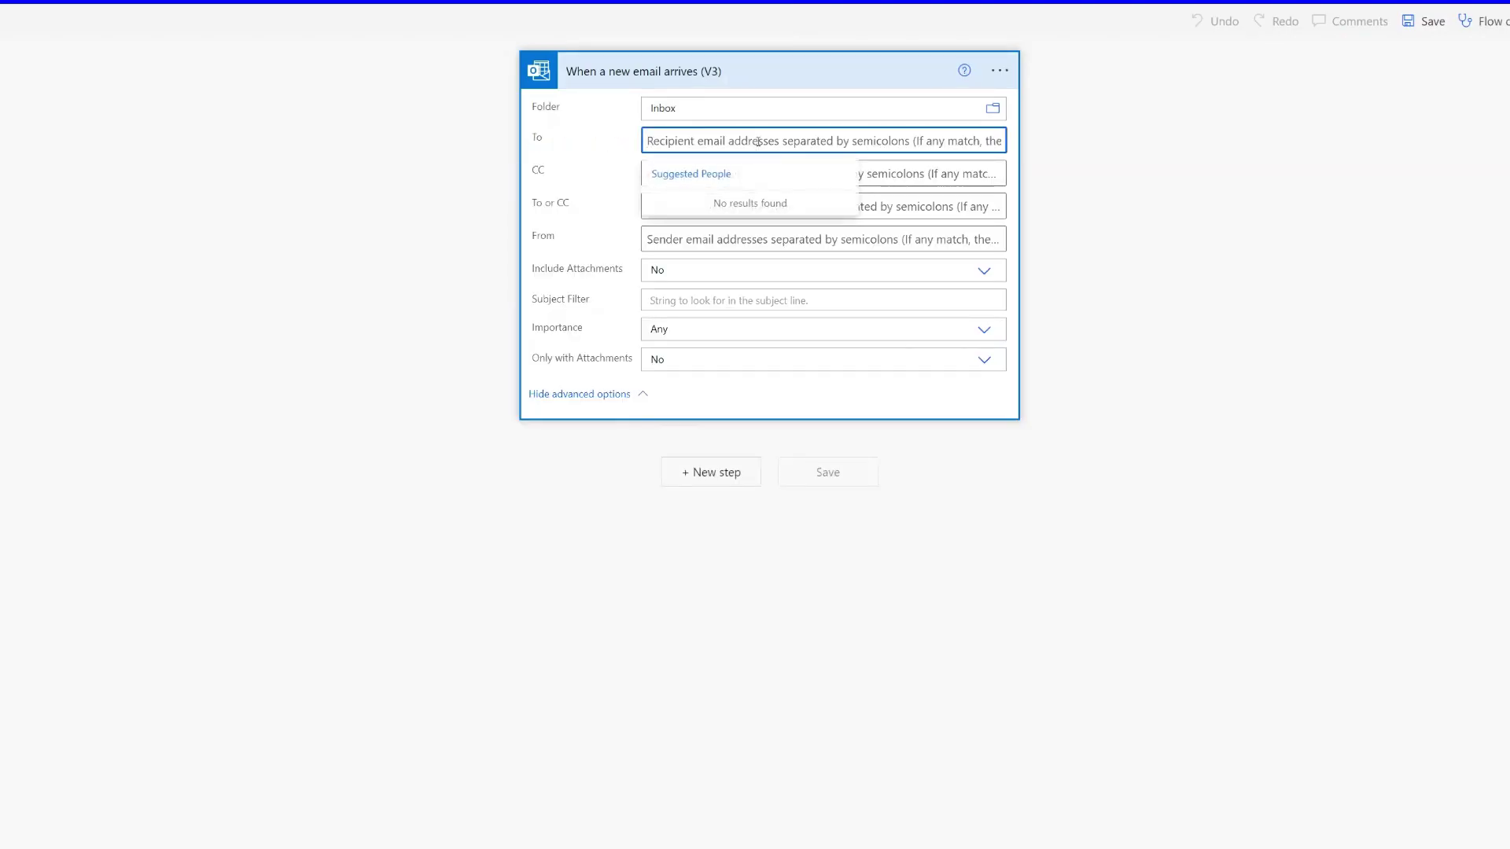
pyautogui.write('jeremy')
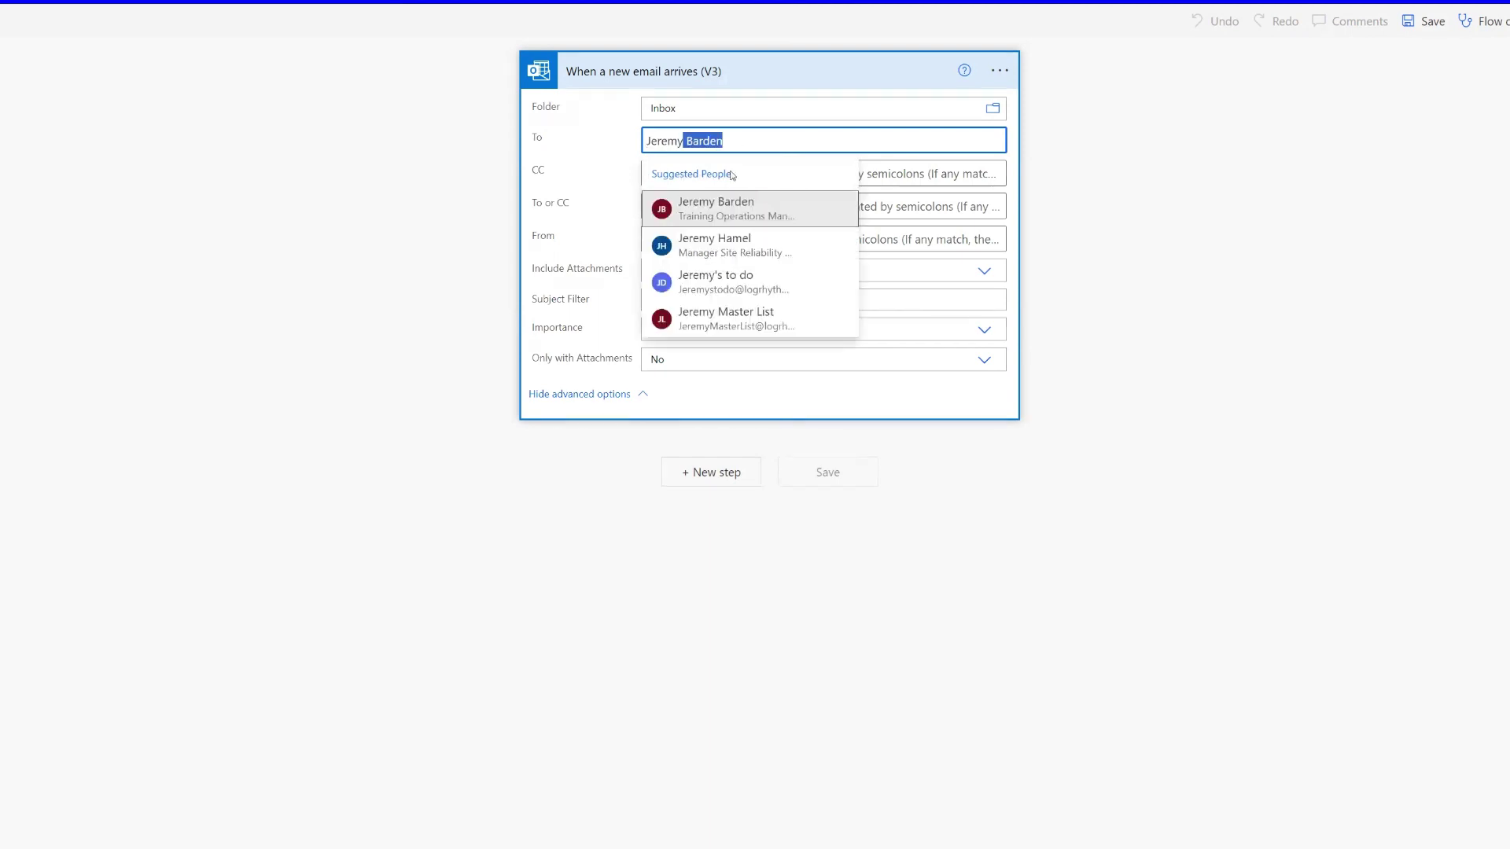
pyautogui.click(712, 211)
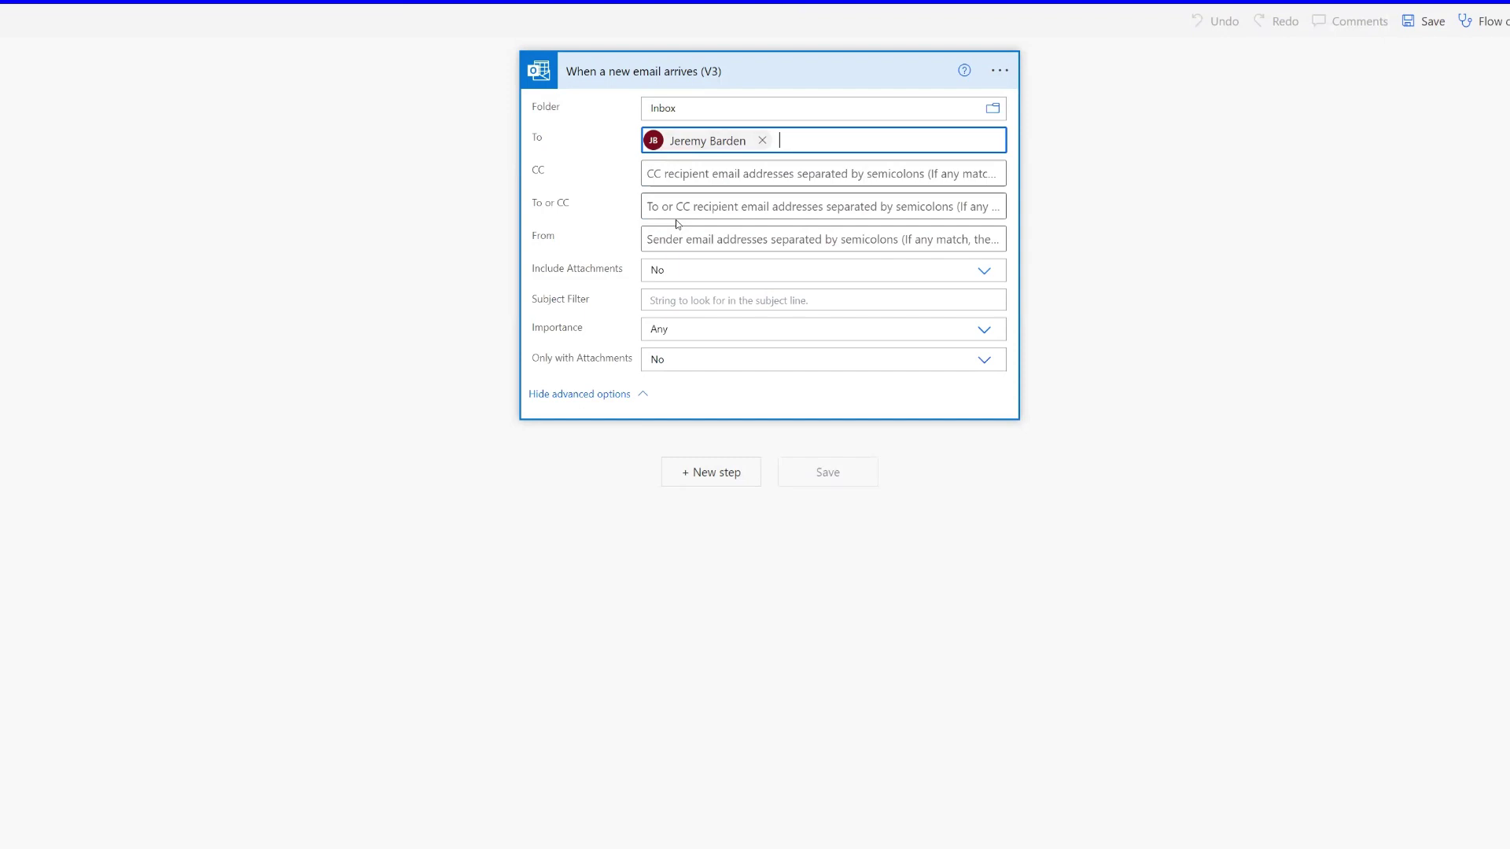
pyautogui.click(682, 299)
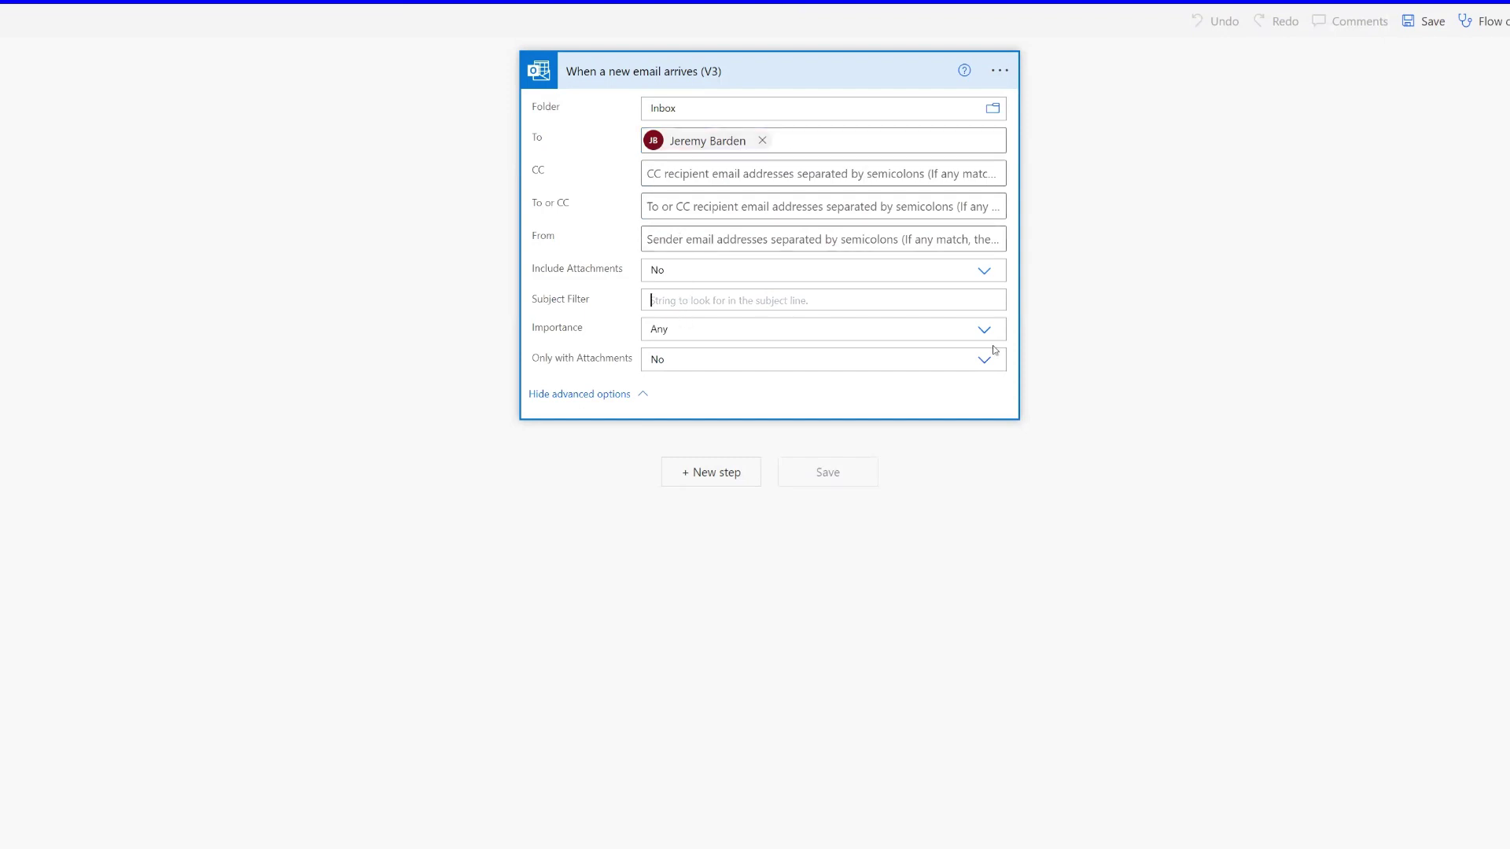
pyautogui.write('TEST')
# Add a Content Conversion 'Html to text' step with the email's Body as its Content.
pyautogui.click(726, 475)
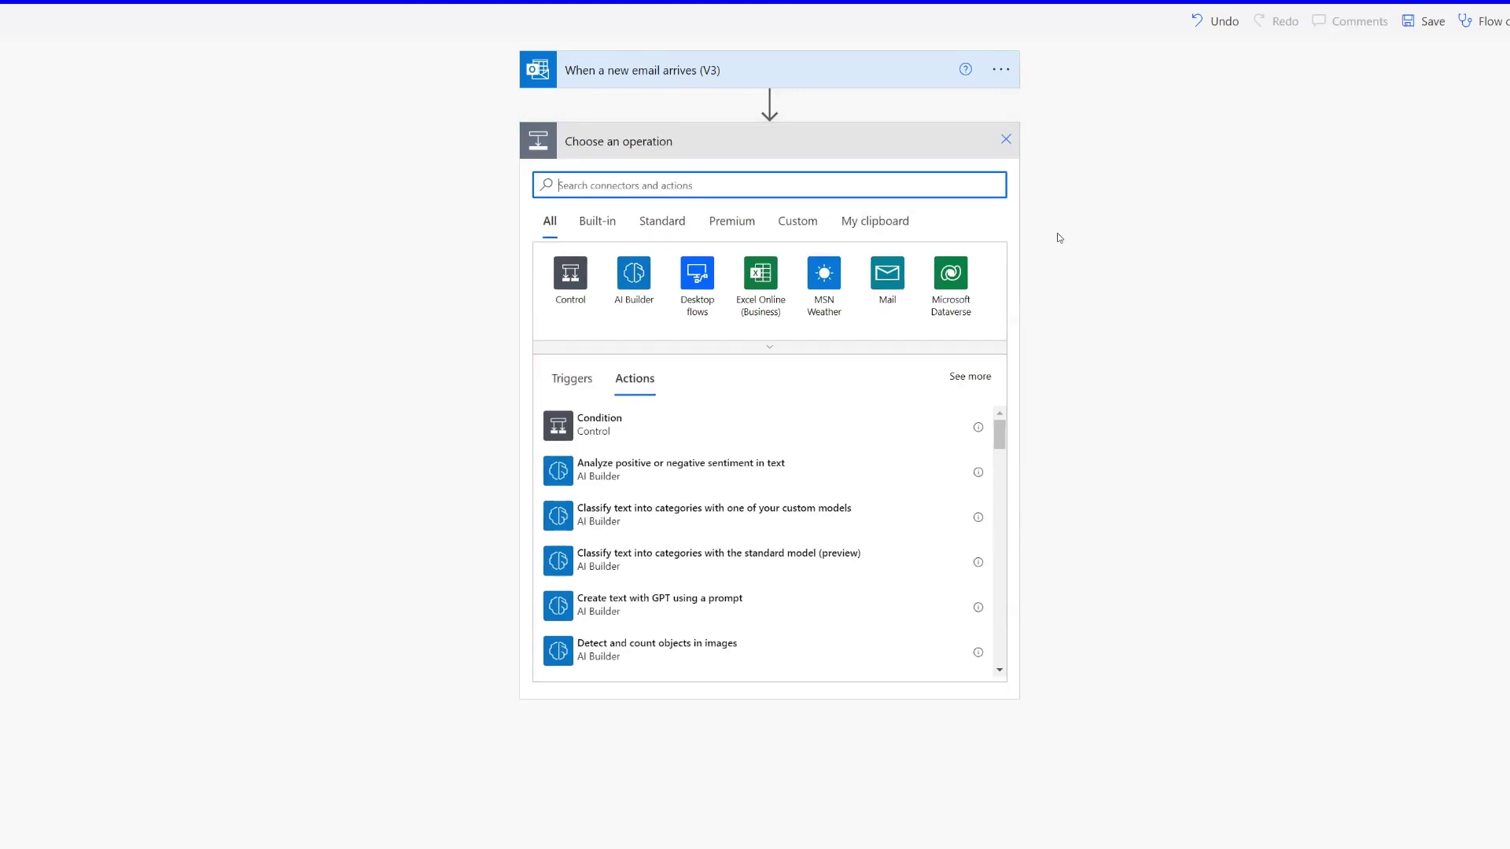
pyautogui.write('convert htlm')
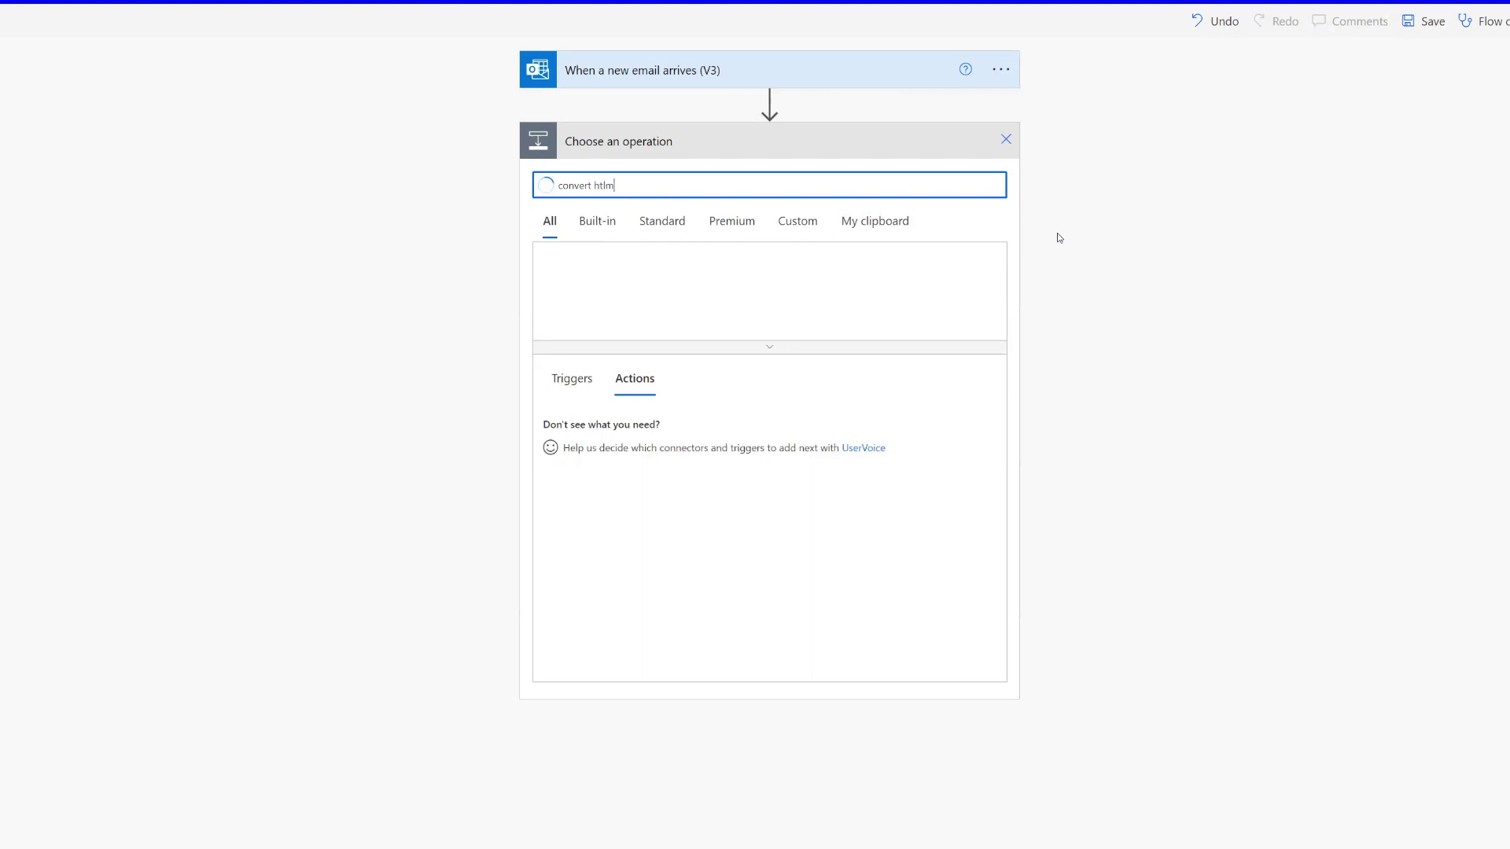
pyautogui.press('BackSpace')
pyautogui.press('BackSpace')
pyautogui.write('ml')
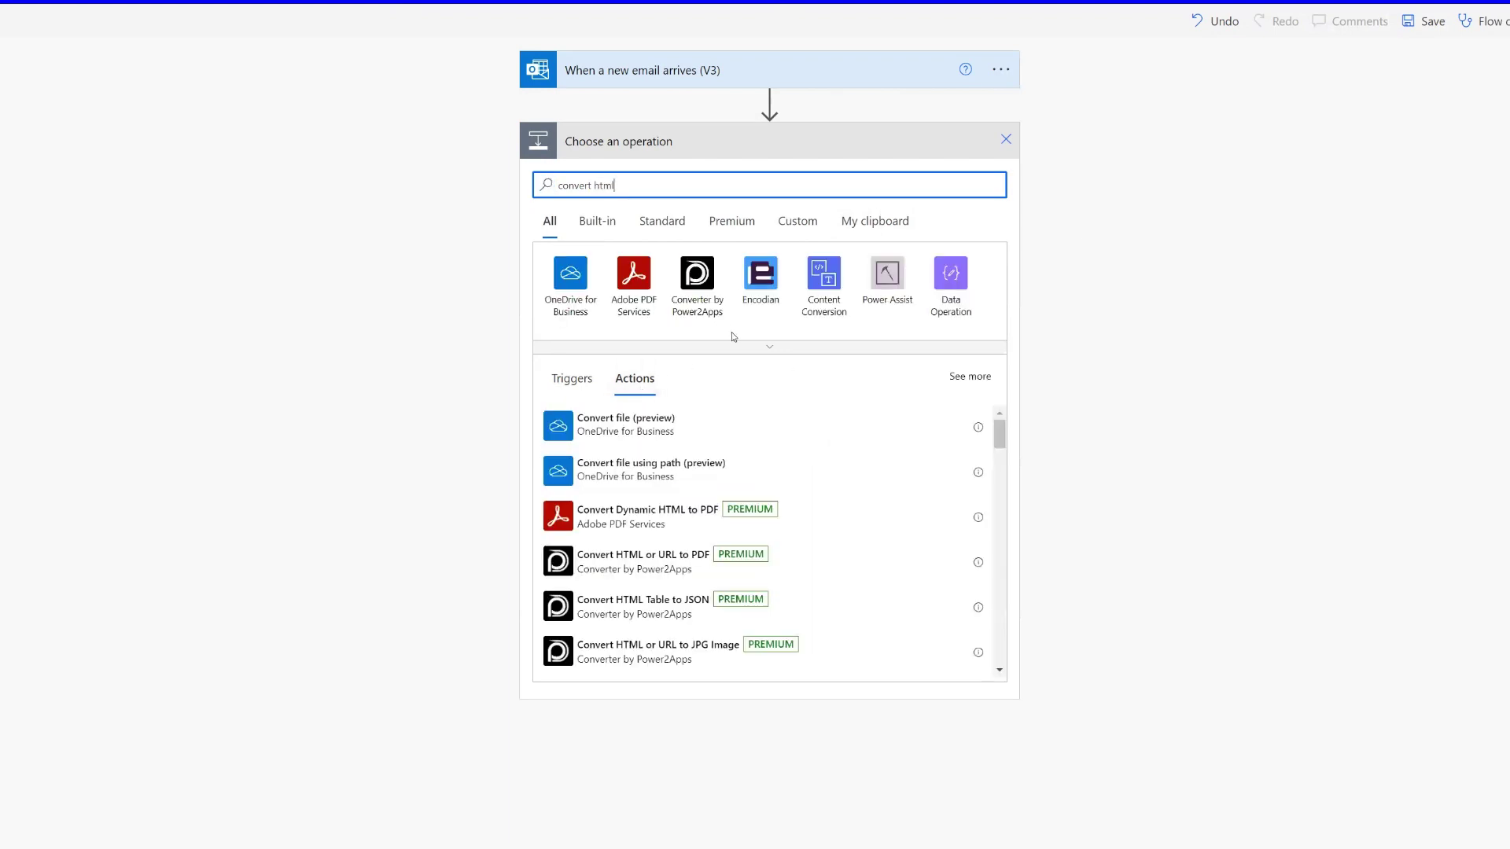
pyautogui.click(827, 297)
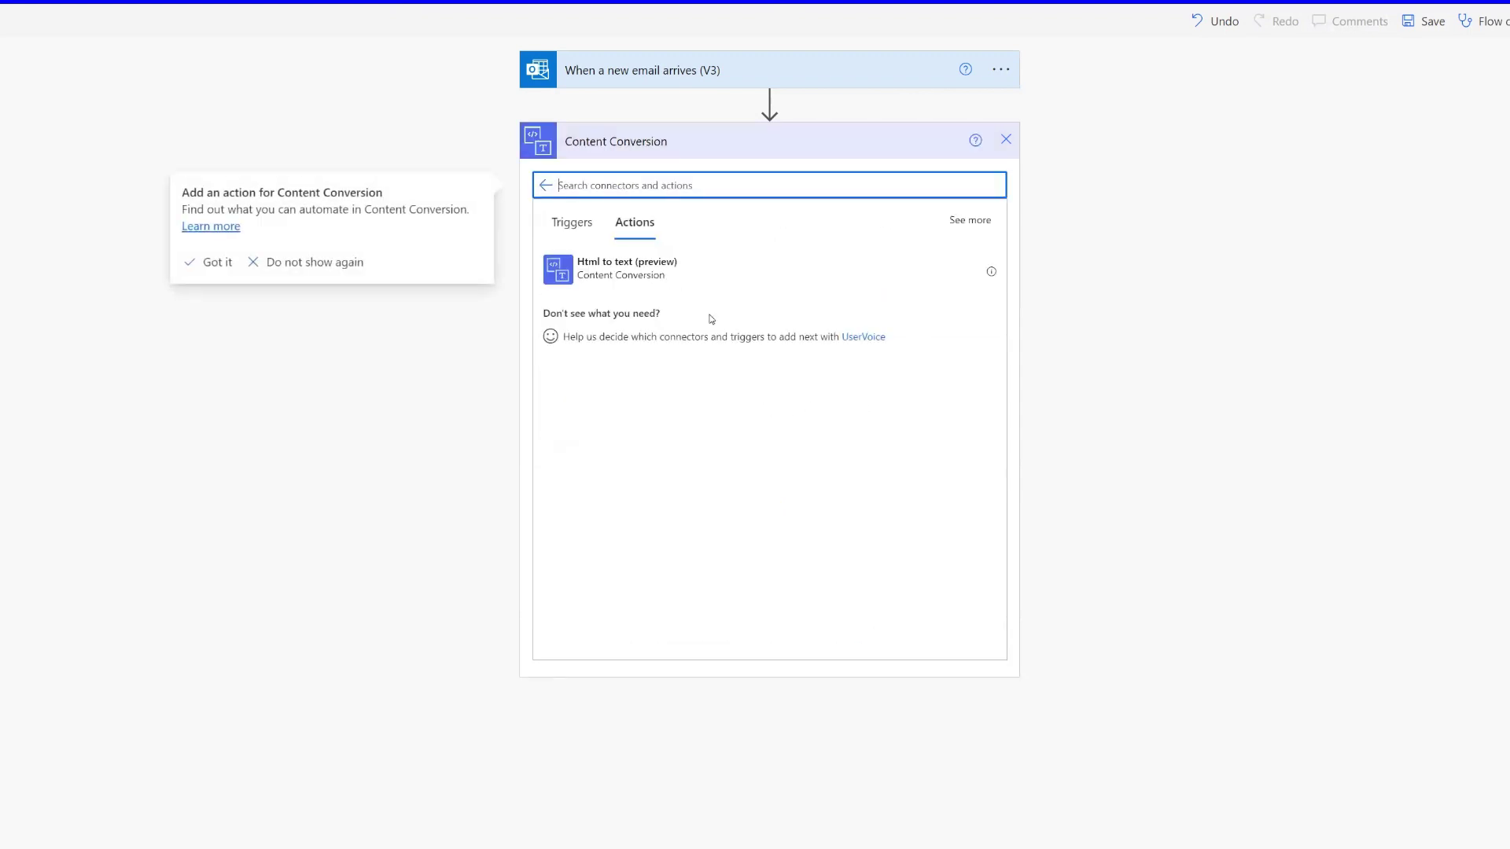
pyautogui.click(629, 271)
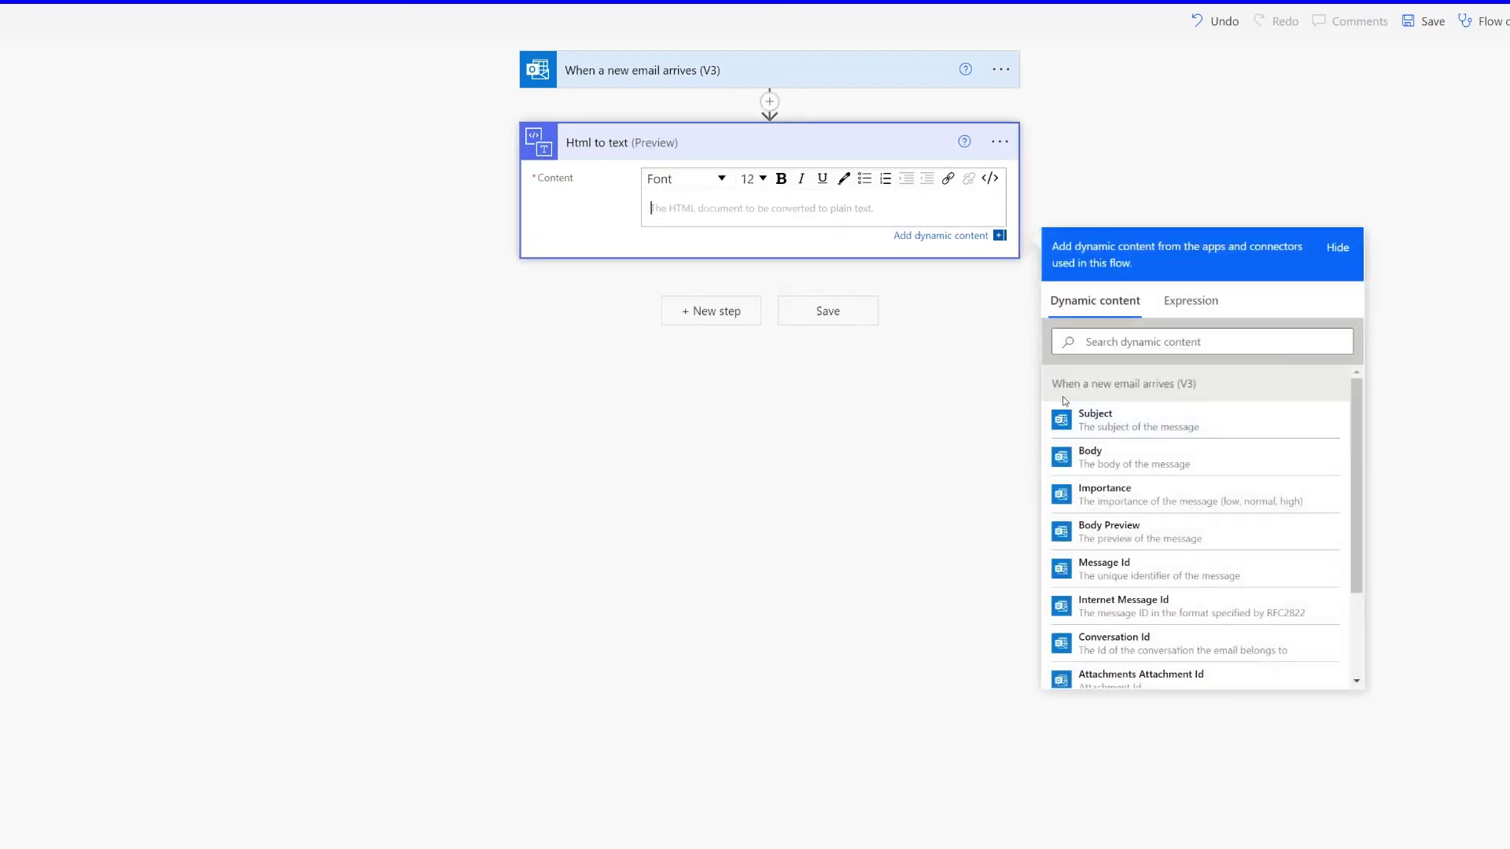
pyautogui.click(1127, 464)
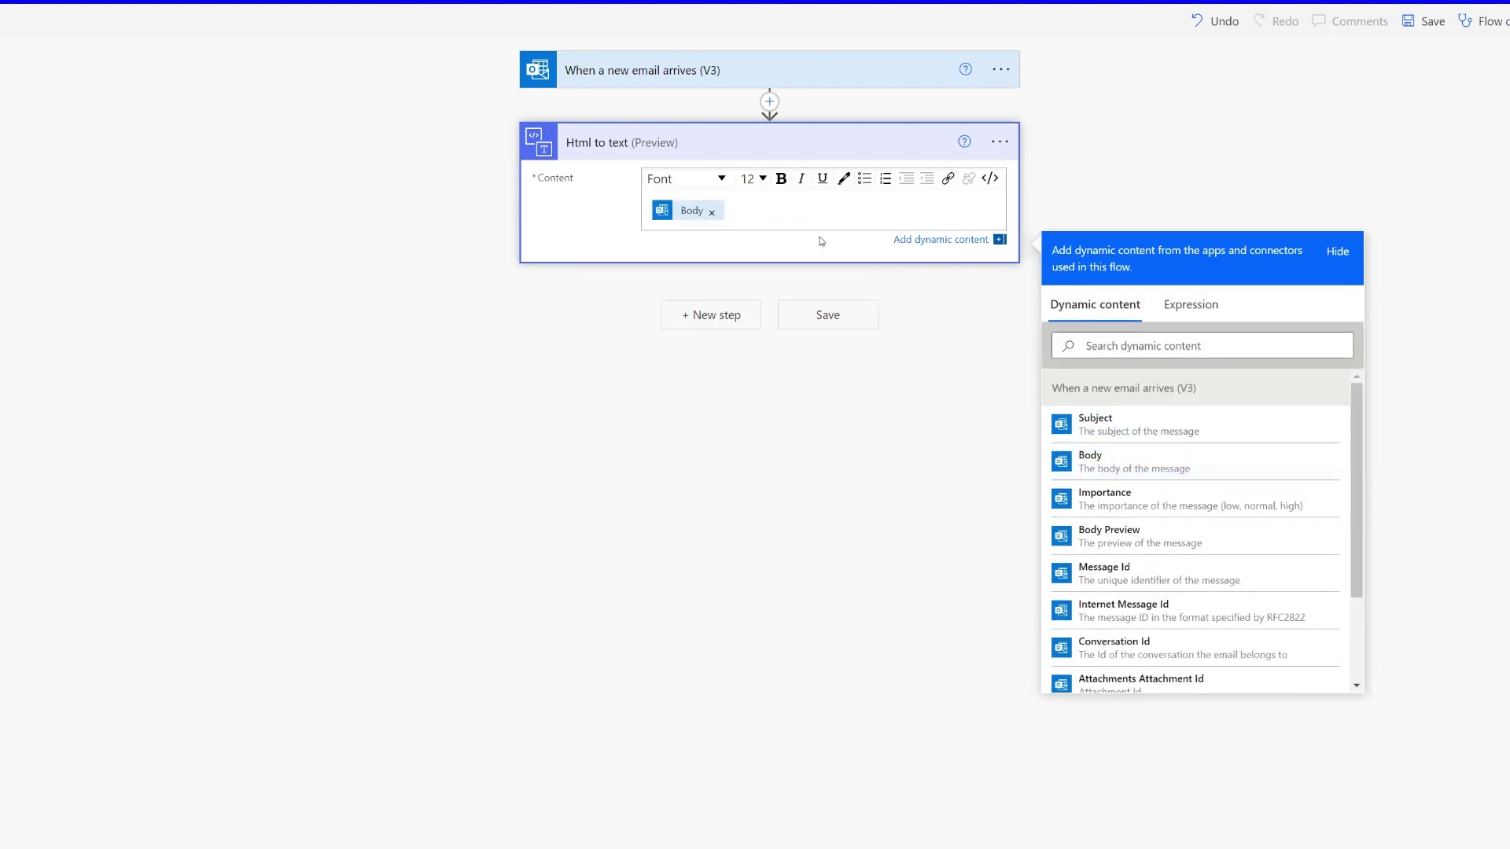
# Add AI Builder's 'Create text with GPT using a prompt' action after the Html to text step.
pyautogui.click(717, 317)
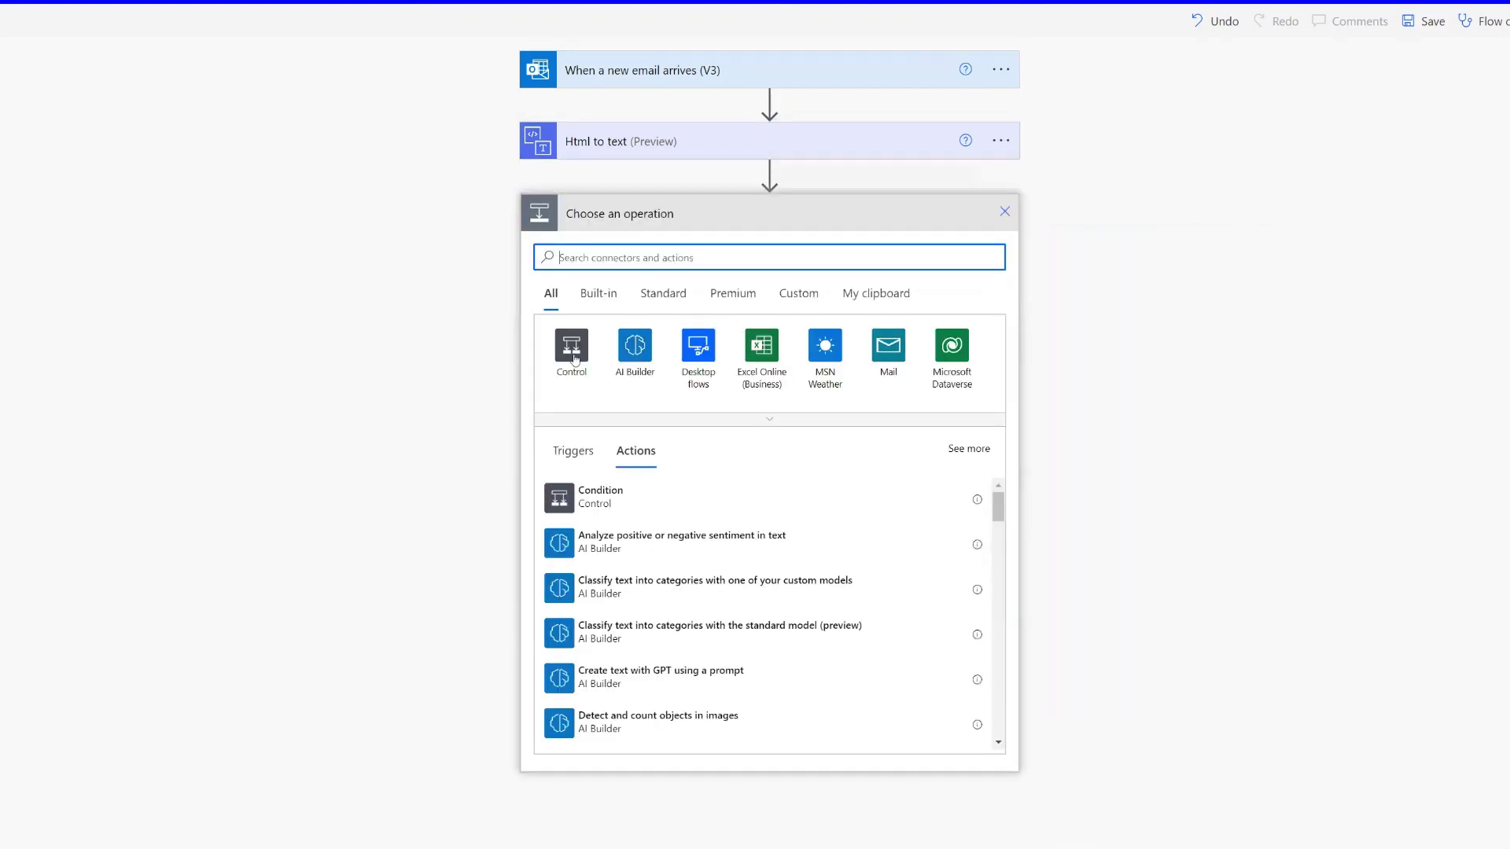
pyautogui.click(641, 351)
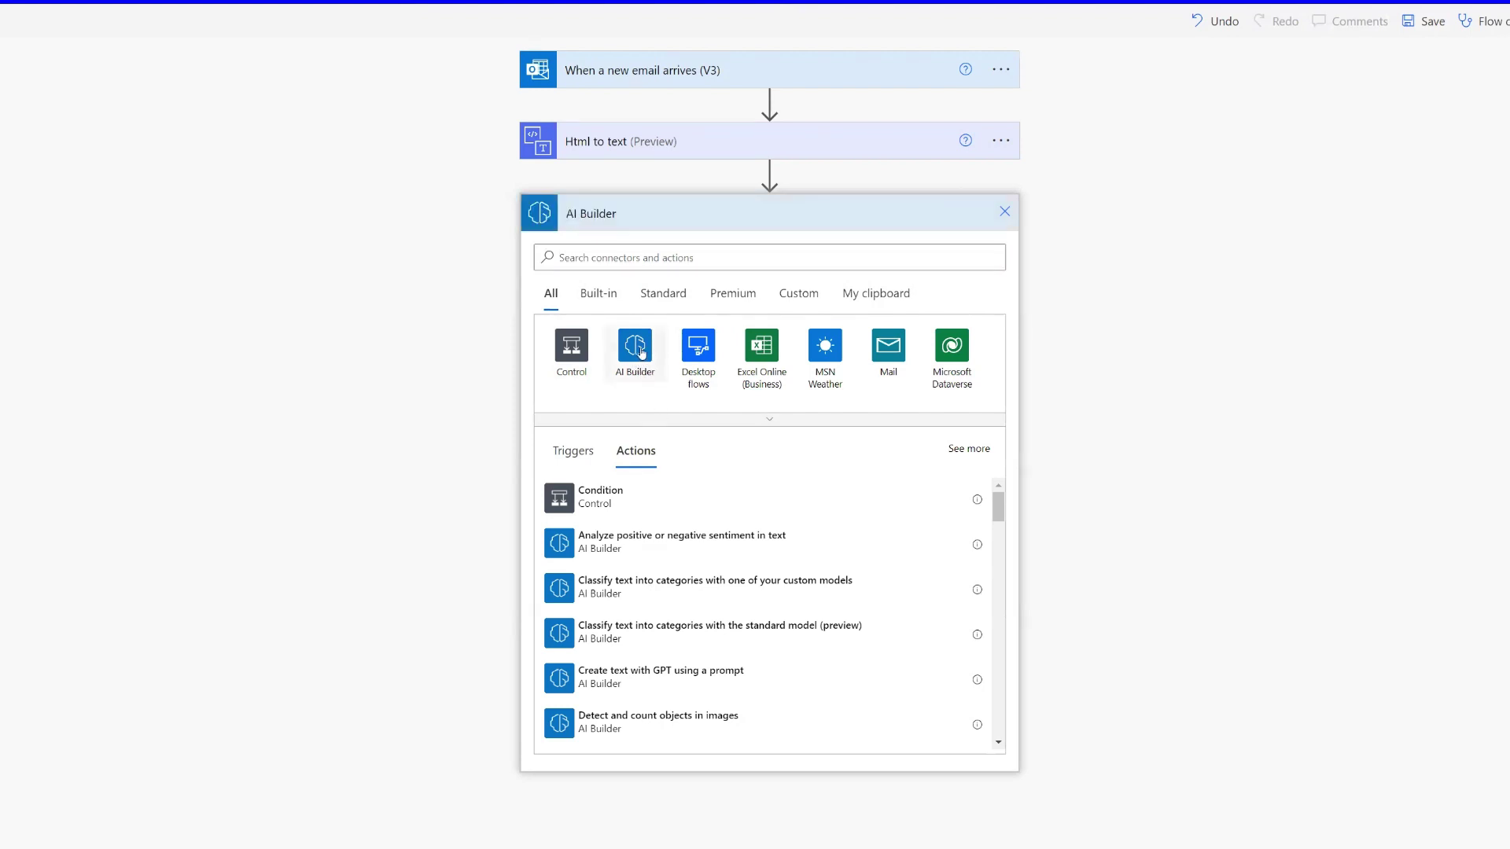
pyautogui.scroll(-7, 674, 451)
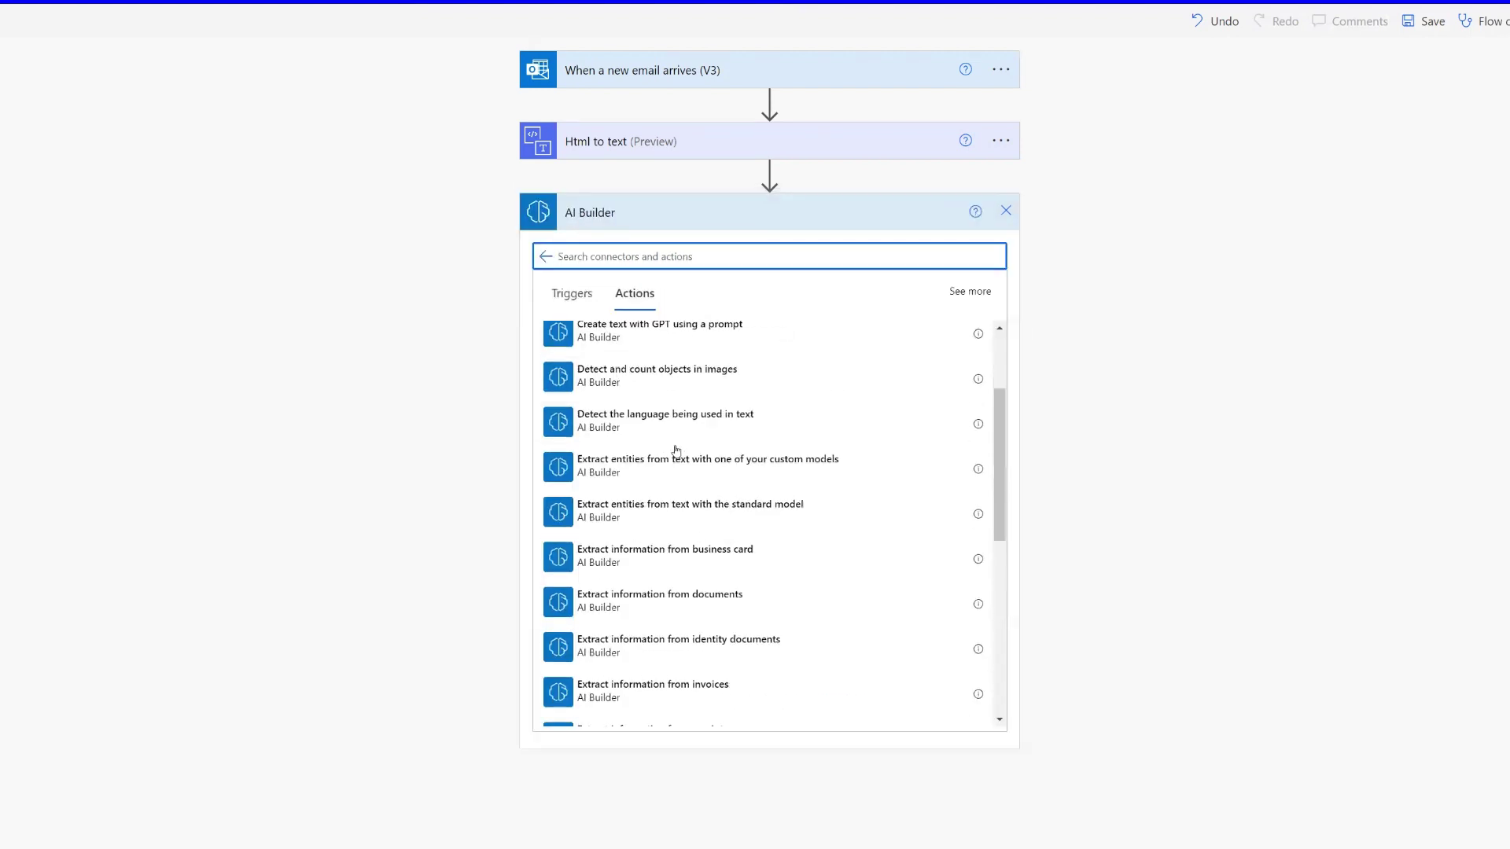
pyautogui.scroll(7, 675, 450)
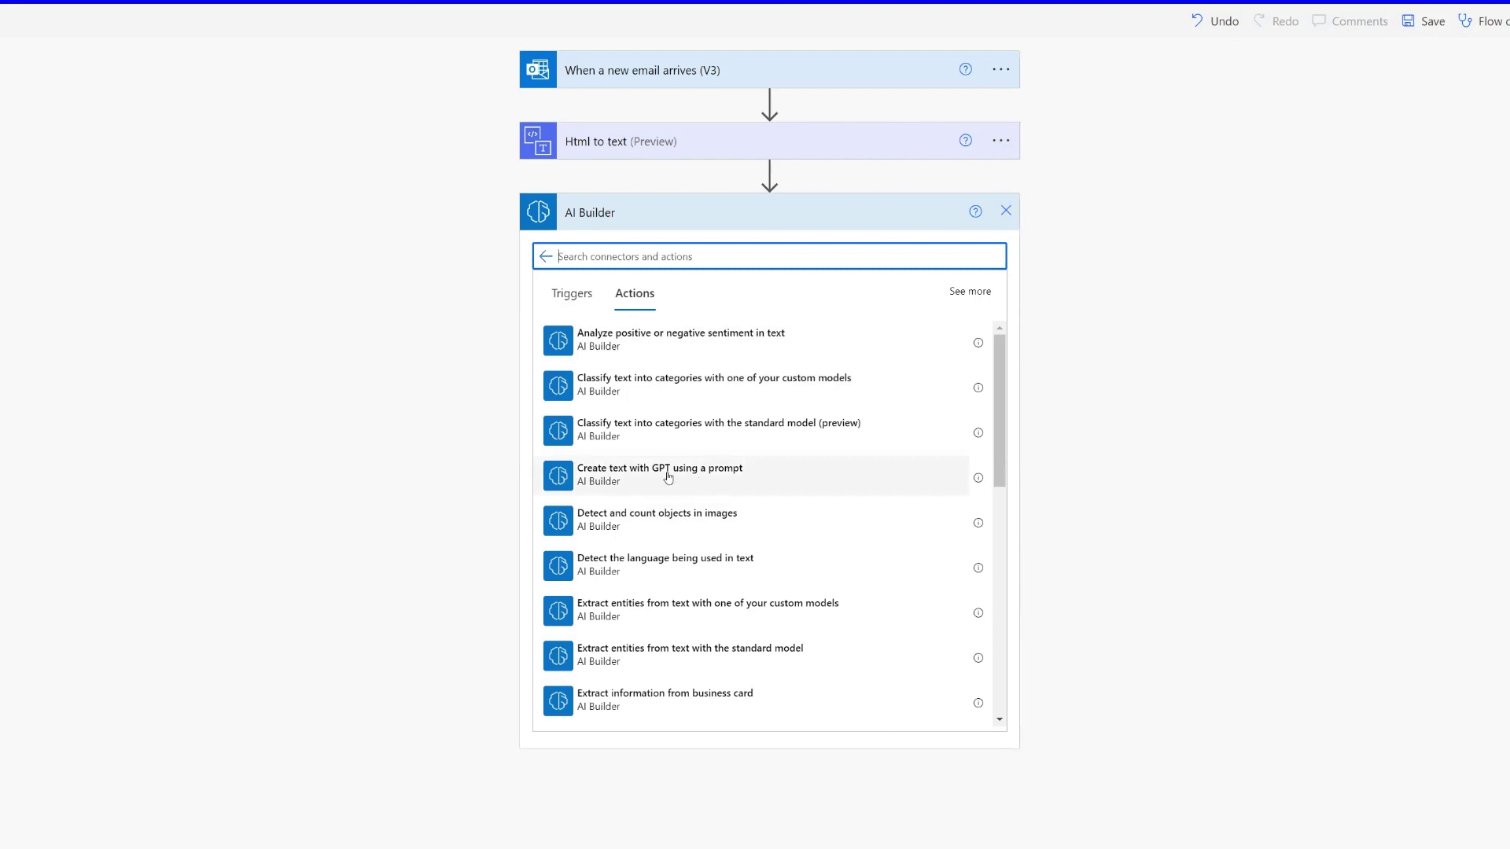
pyautogui.click(669, 477)
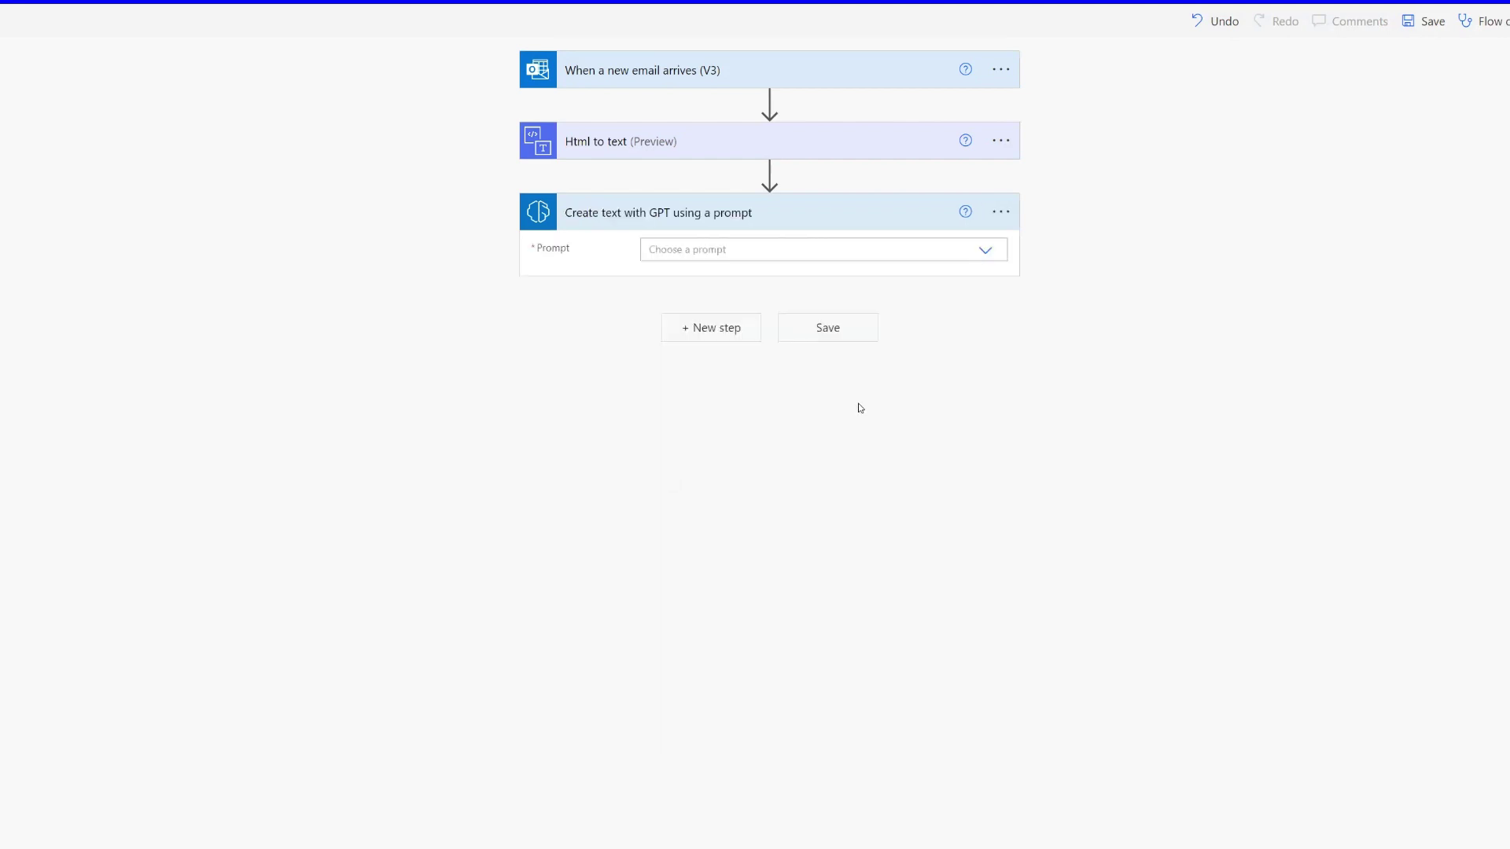
# Check which prompts the Prompt dropdown offers, then open Power Apps from the app launcher.
pyautogui.click(985, 252)
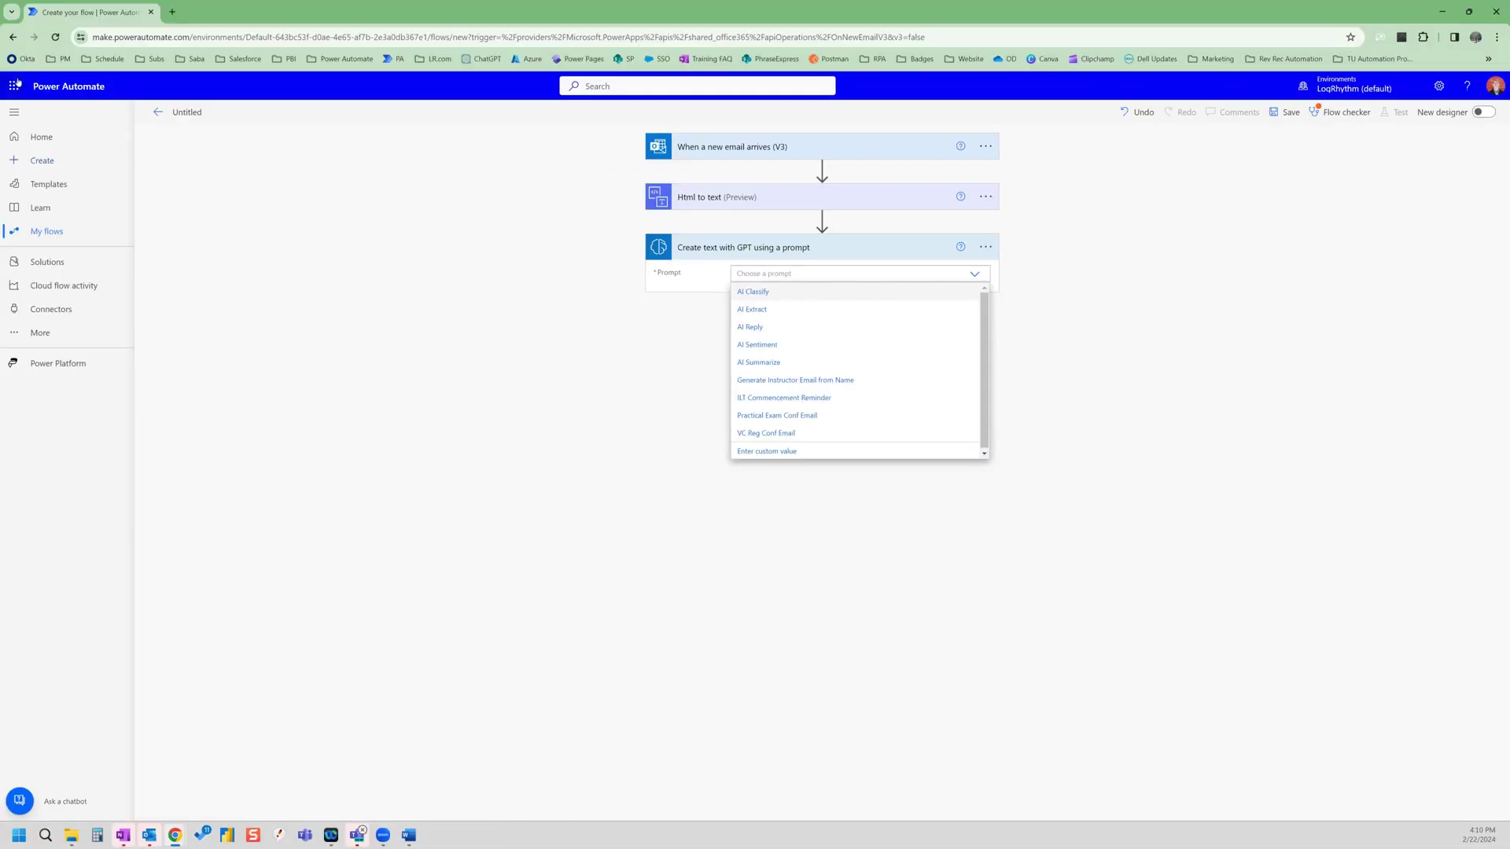
pyautogui.click(15, 85)
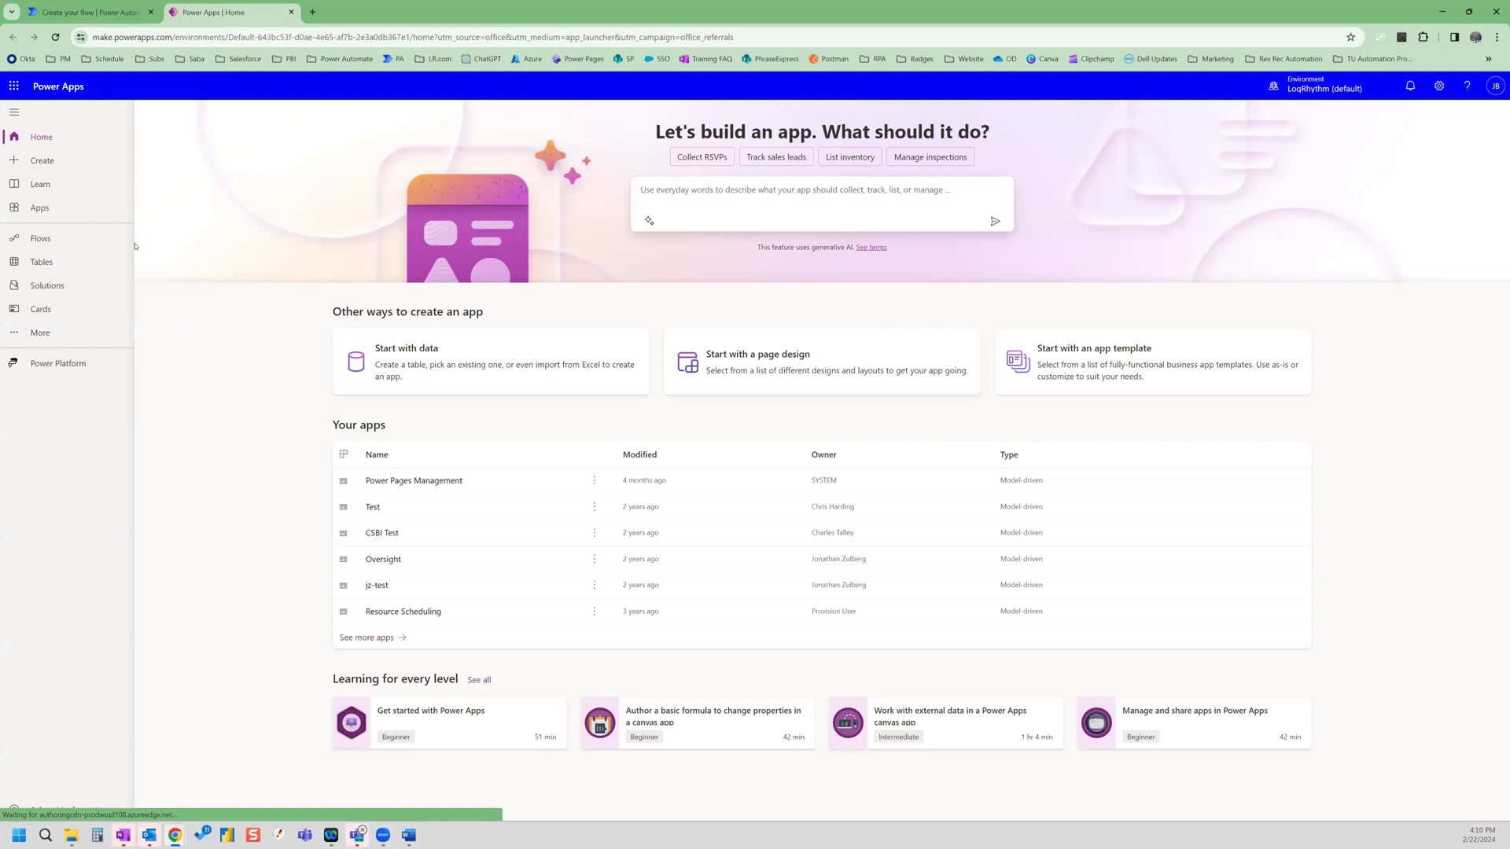
# Open the AI hub under More and go to its AI prompts page.
pyautogui.click(38, 333)
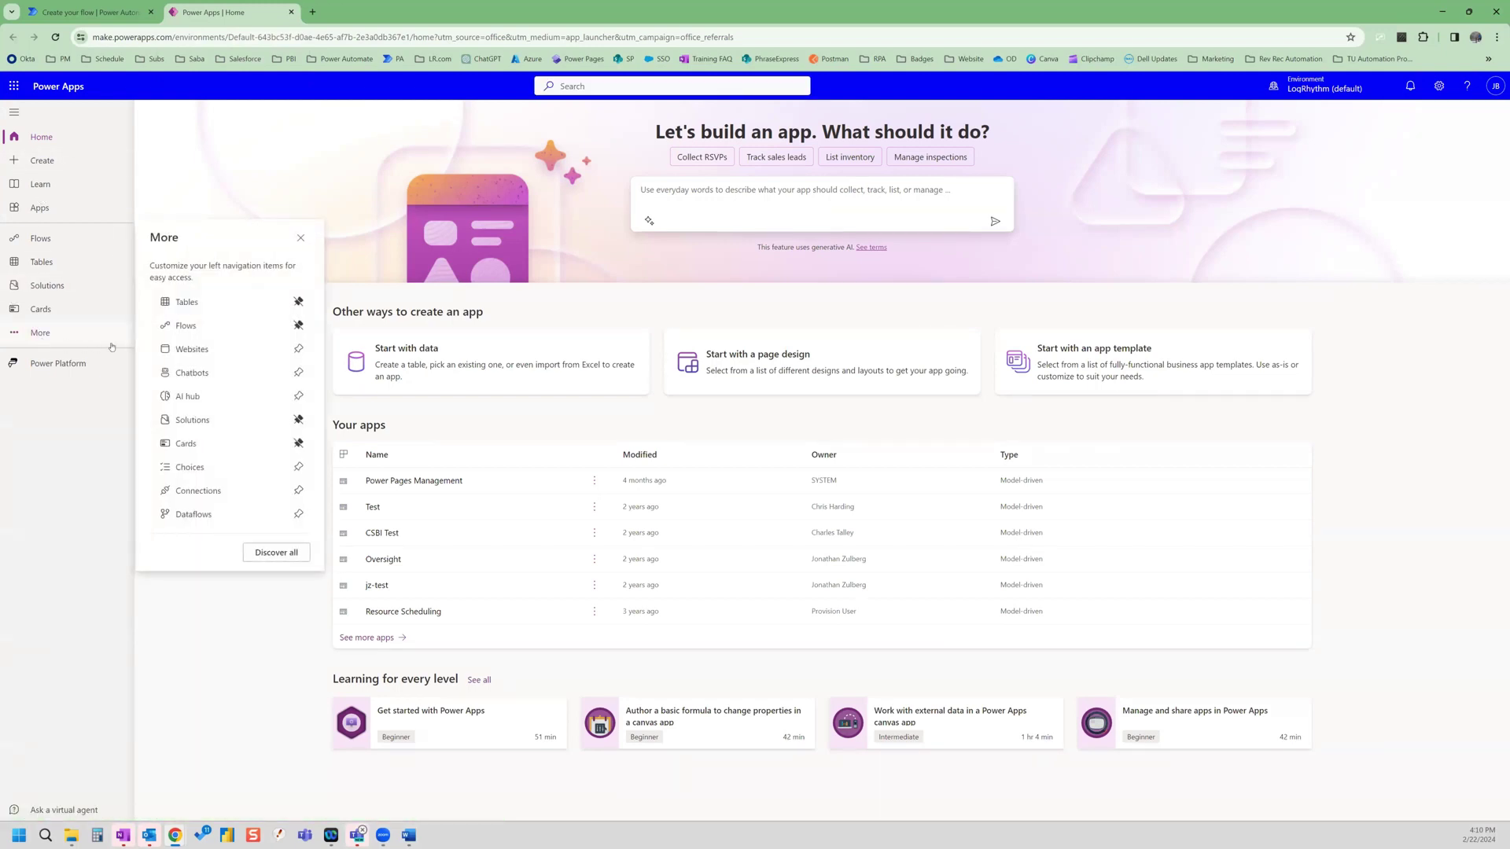
pyautogui.click(189, 397)
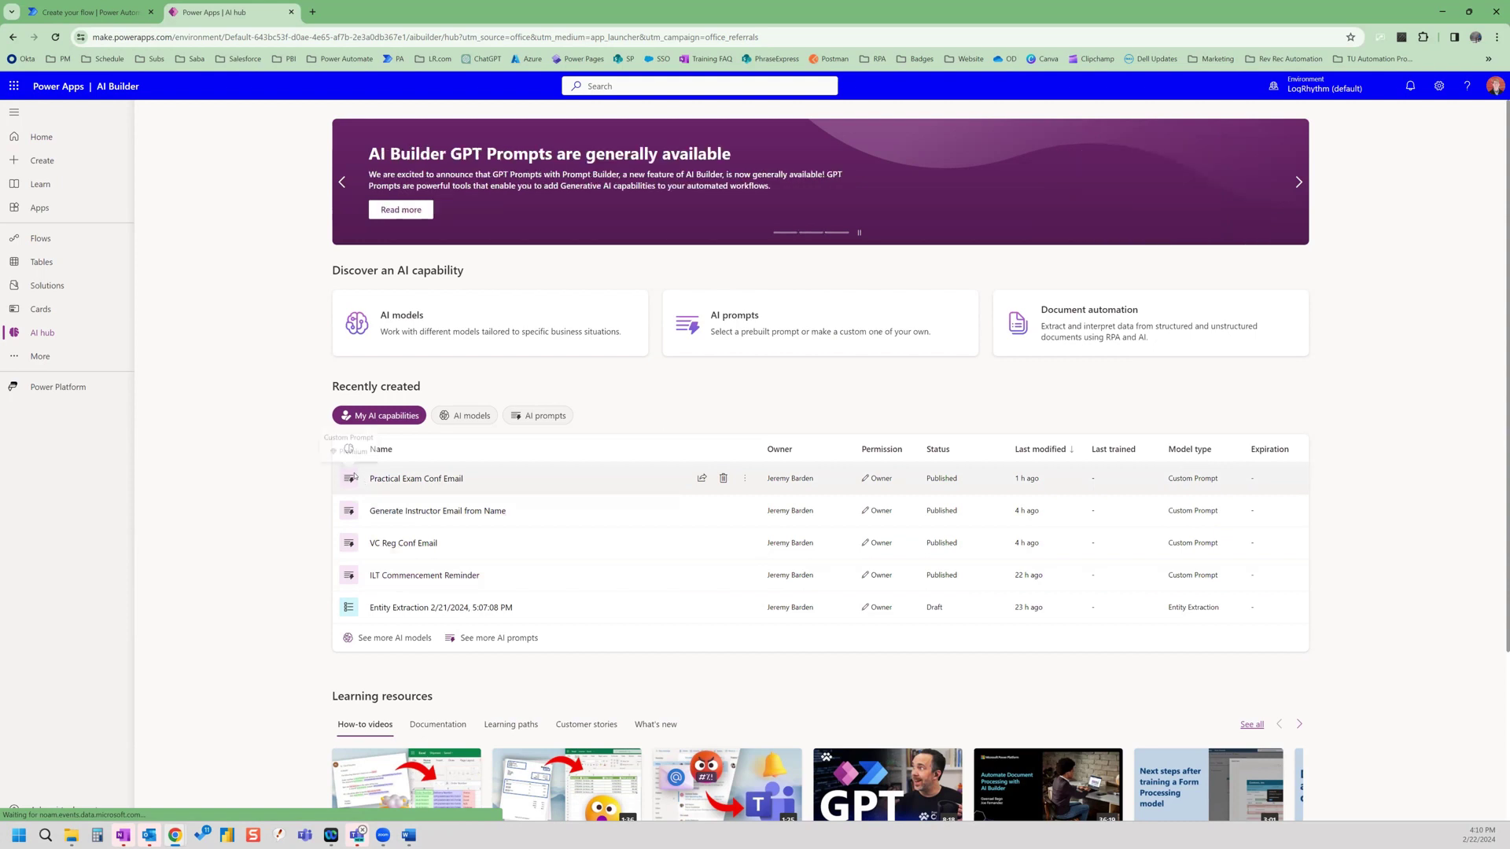
pyautogui.click(760, 321)
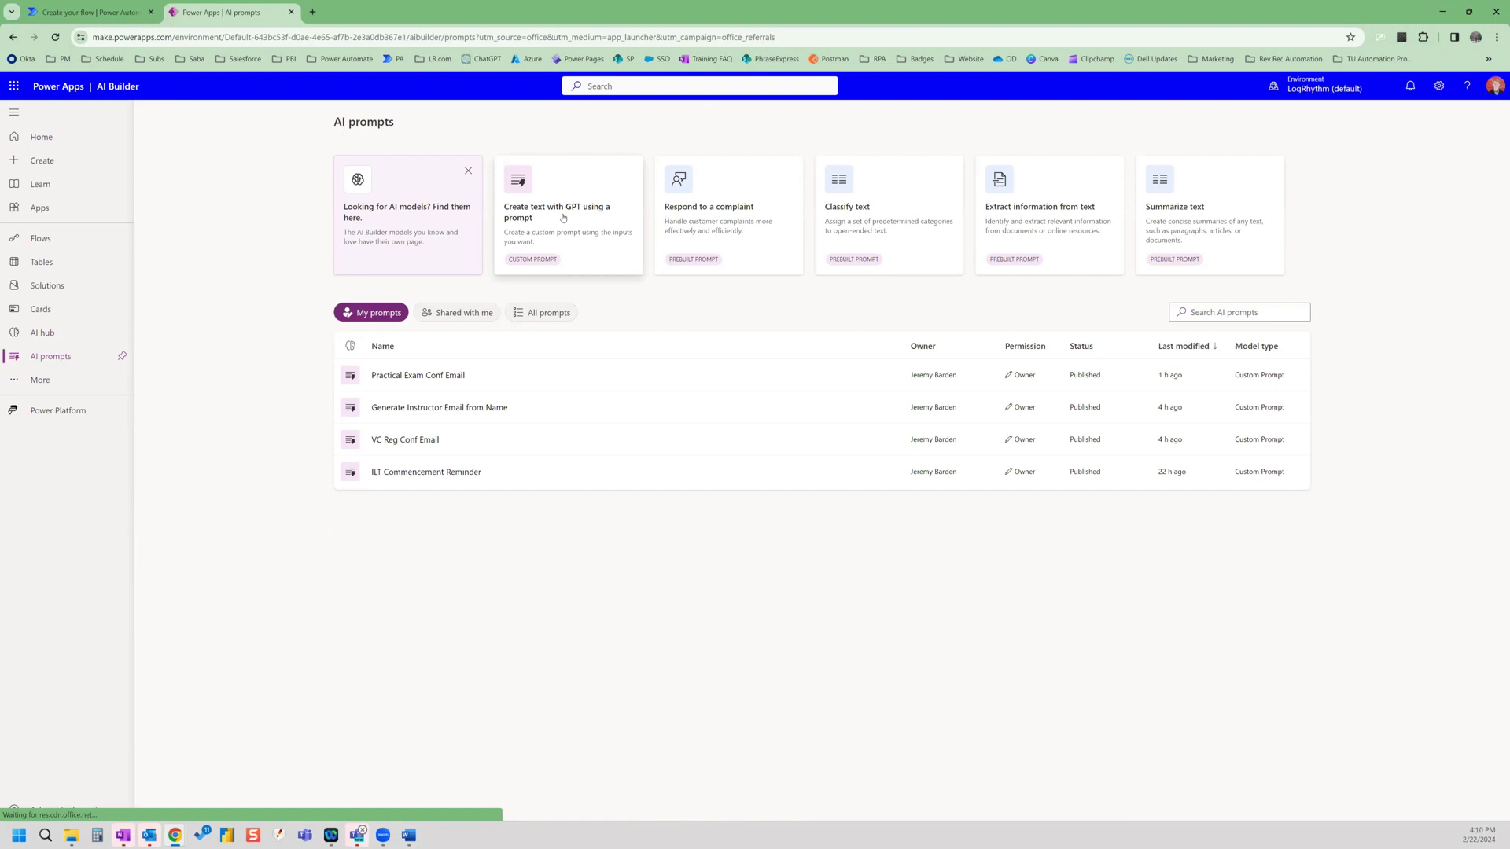
pyautogui.click(126, 13)
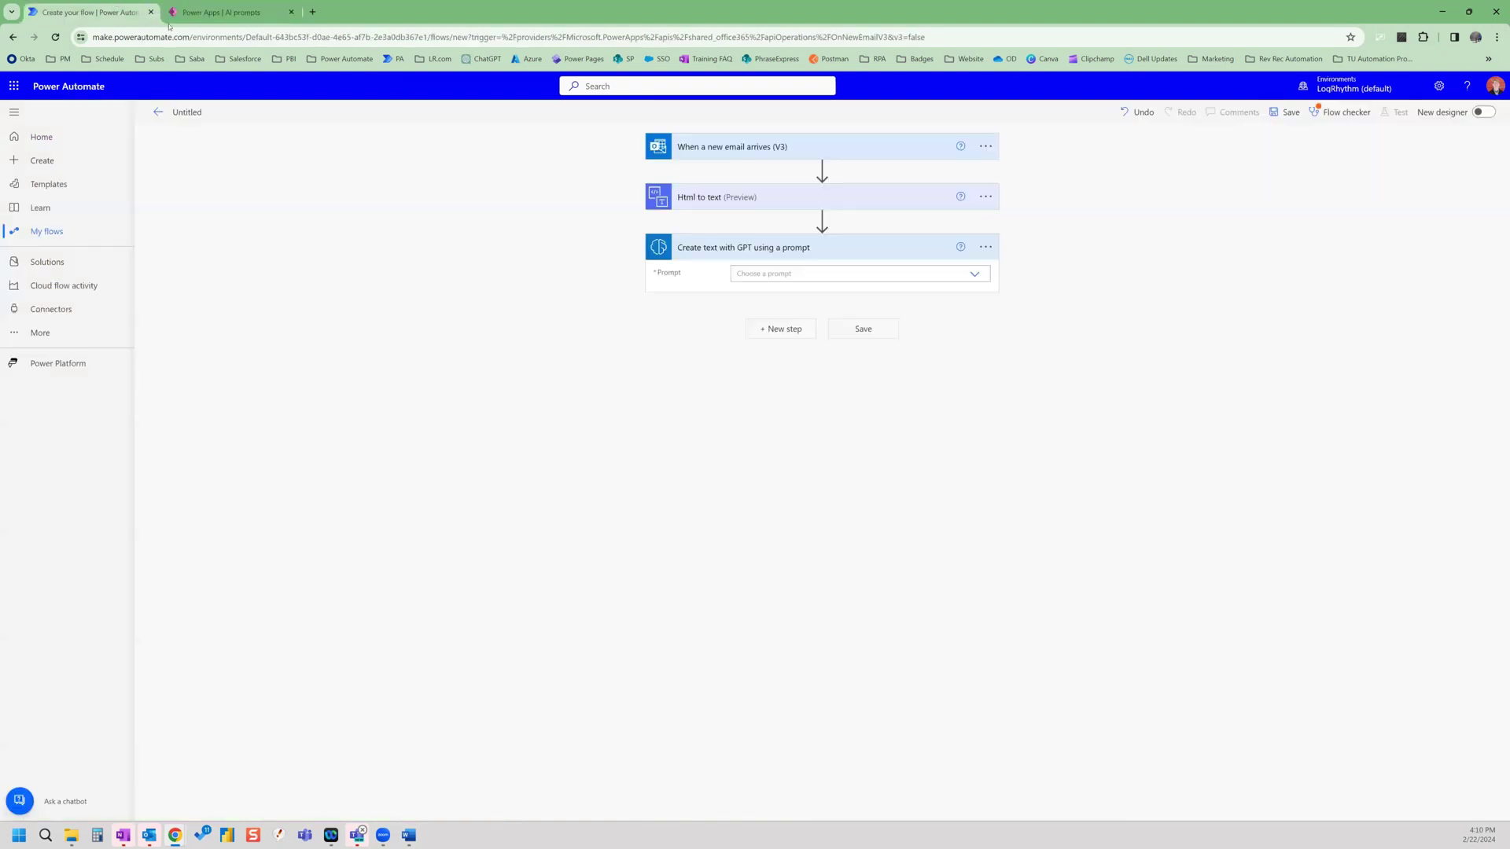
pyautogui.click(224, 12)
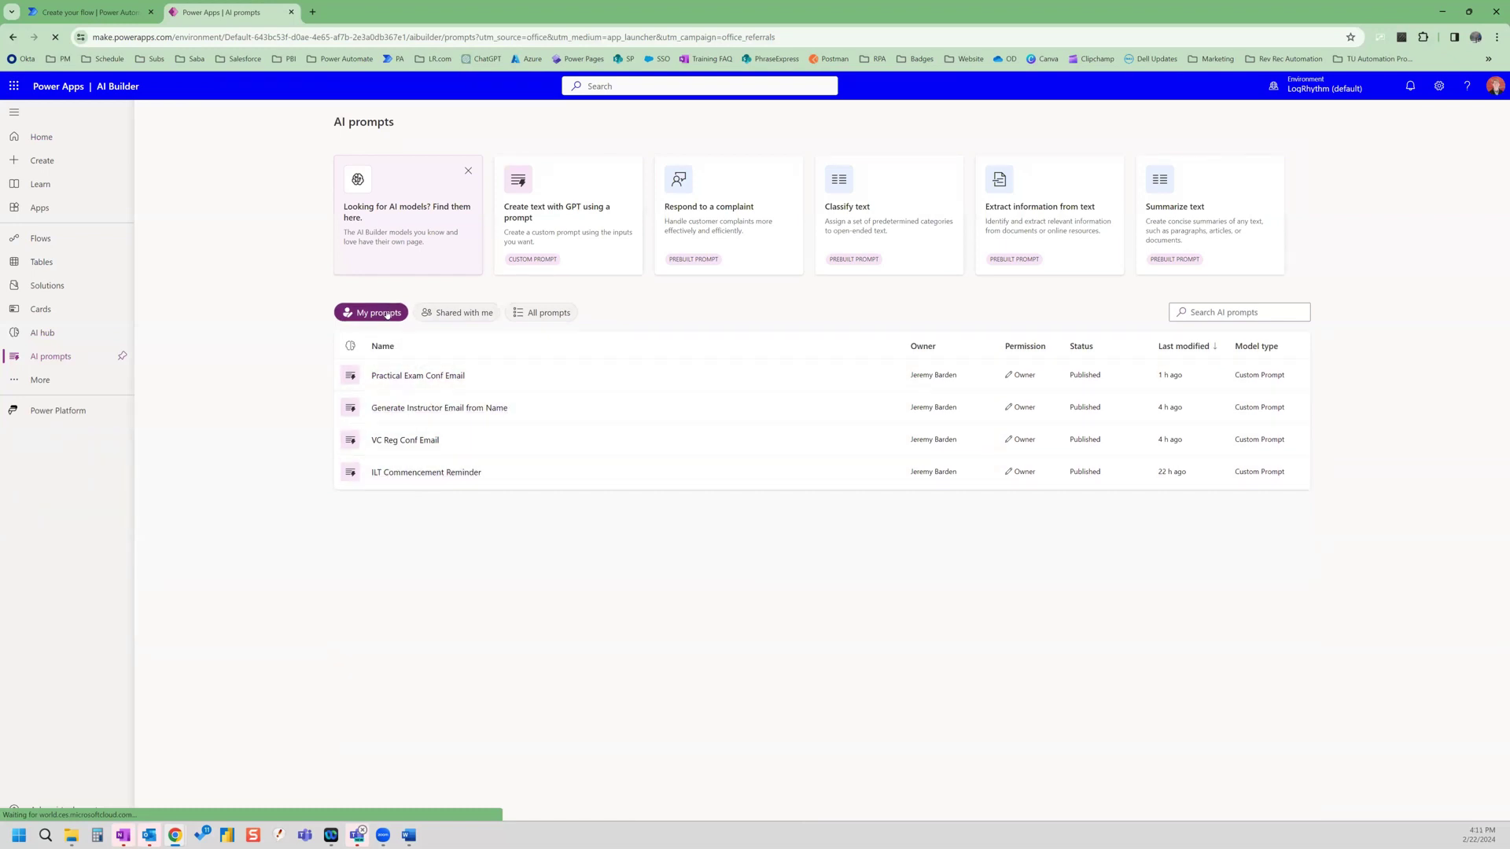
# Create a custom GPT prompt, replace its default name with 'Email Text Extract', and focus the prompt box.
pyautogui.click(582, 209)
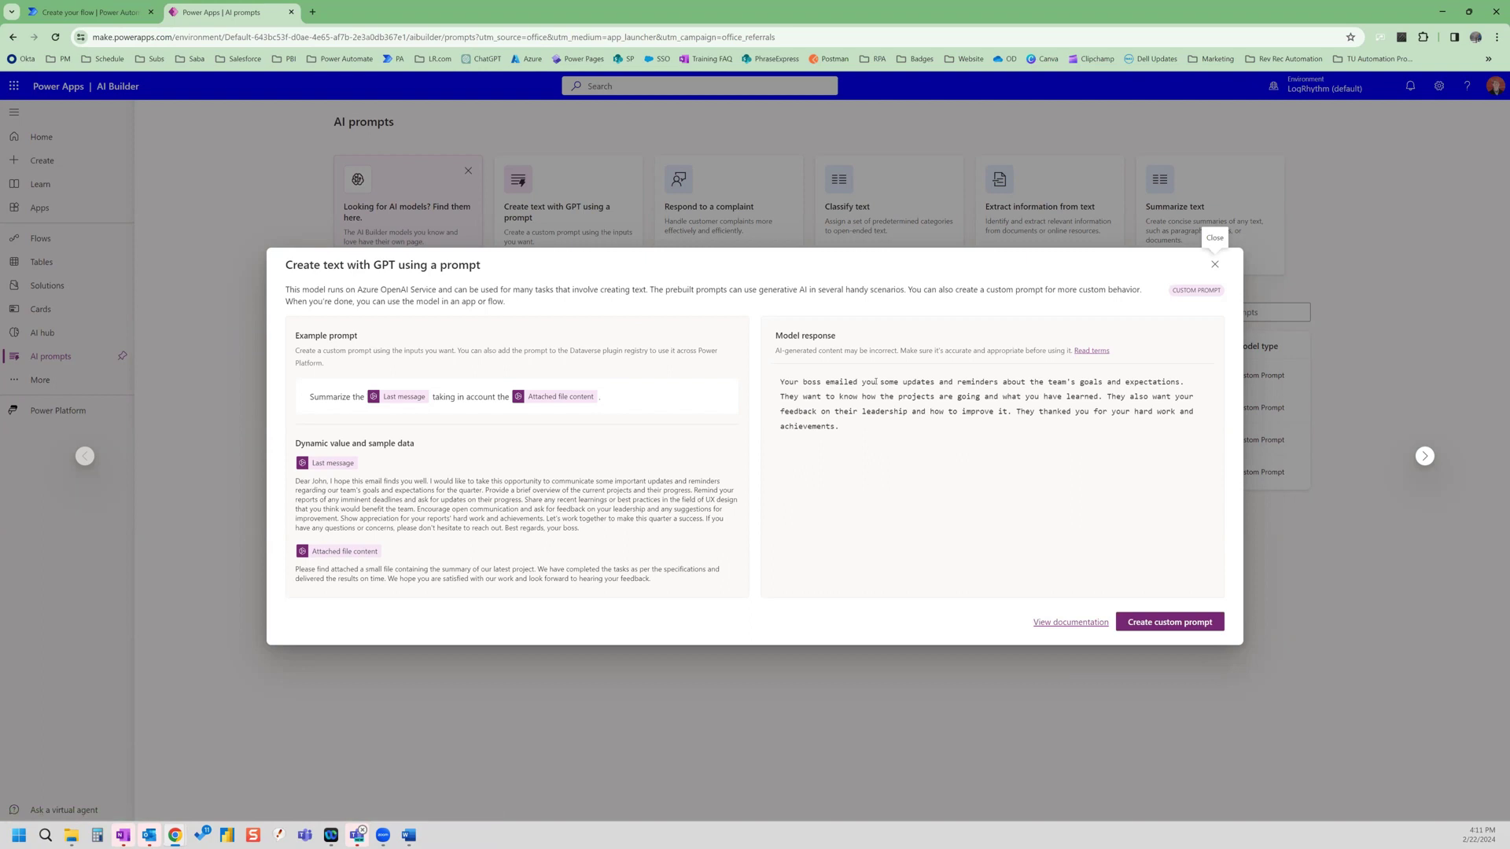
pyautogui.click(1169, 623)
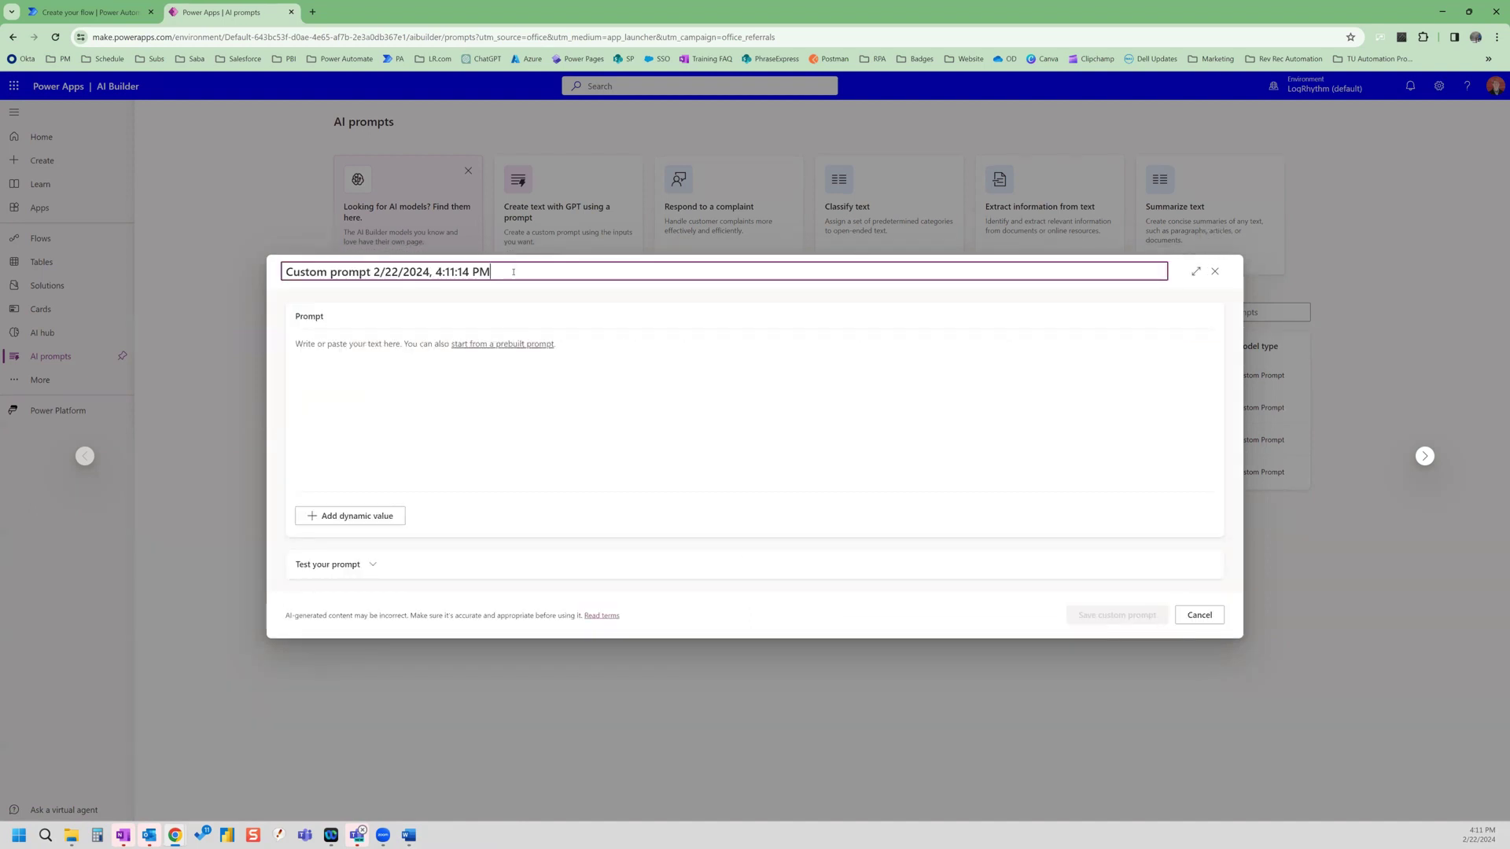
pyautogui.moveTo(527, 271); pyautogui.dragTo(283, 272)
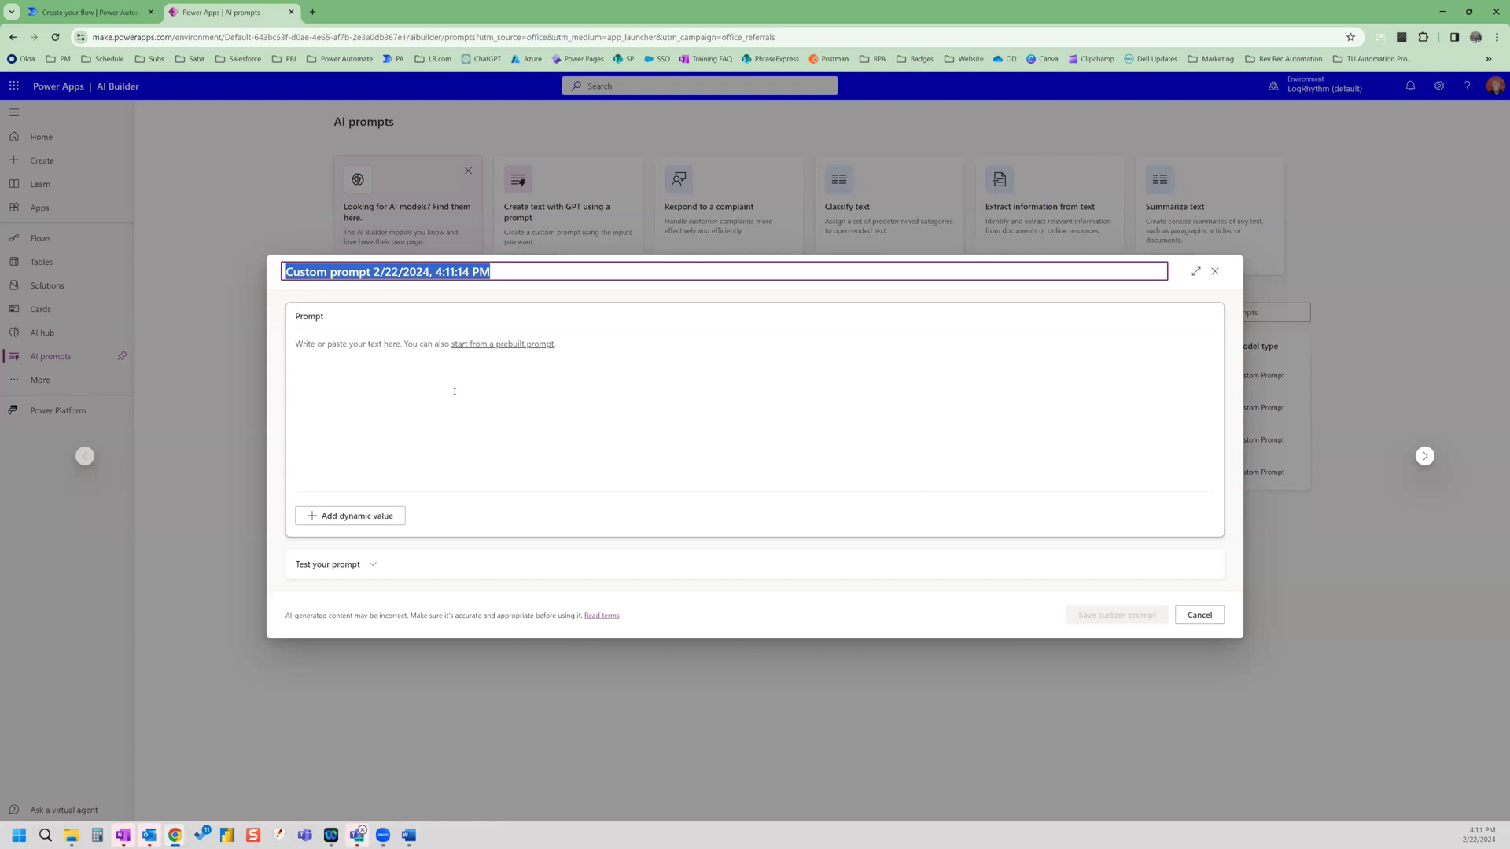
pyautogui.click(515, 272)
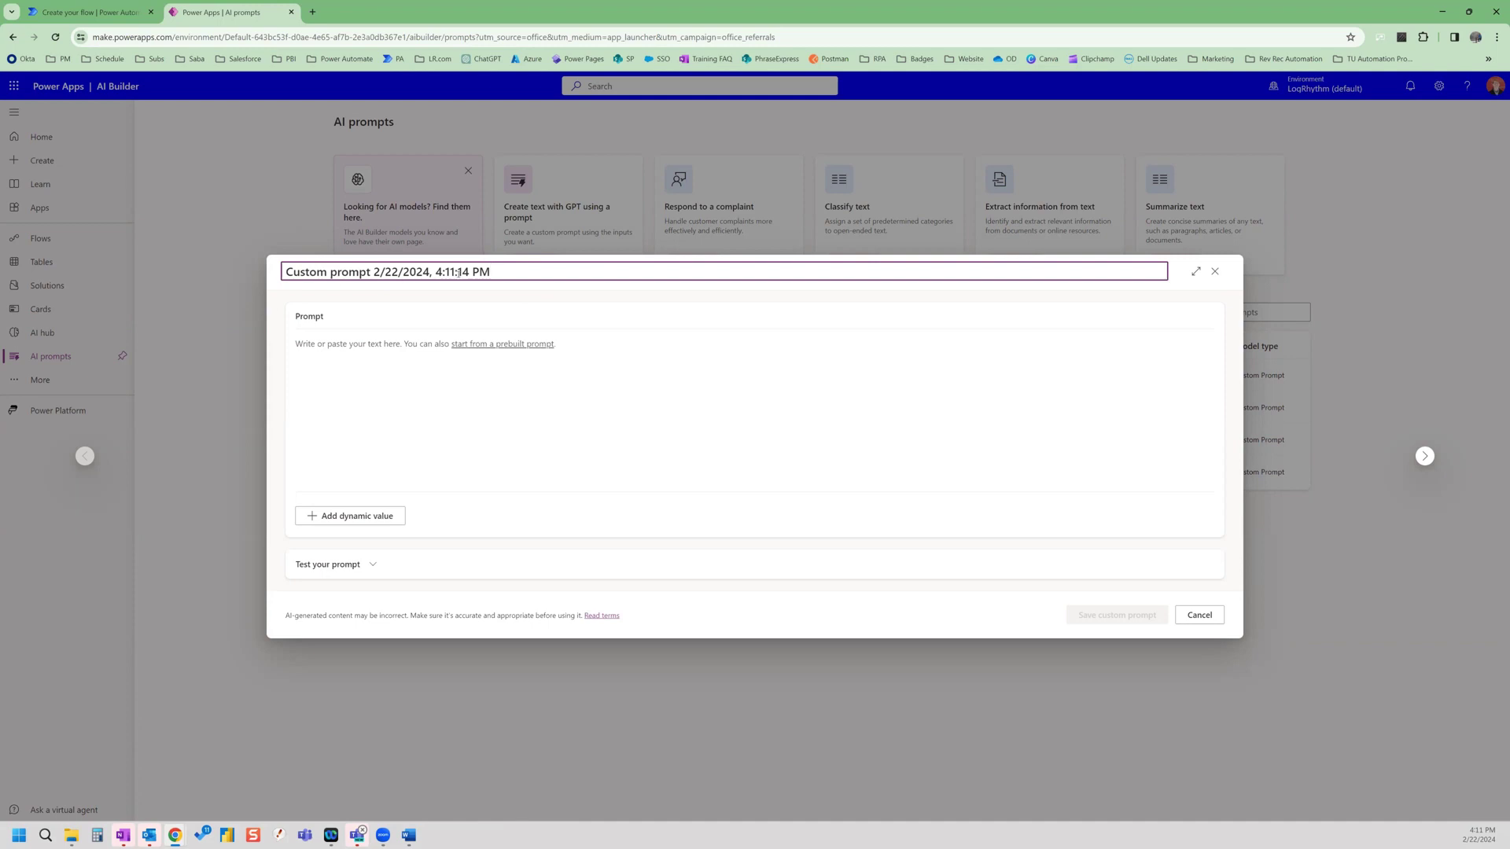
pyautogui.moveTo(536, 273); pyautogui.dragTo(237, 271)
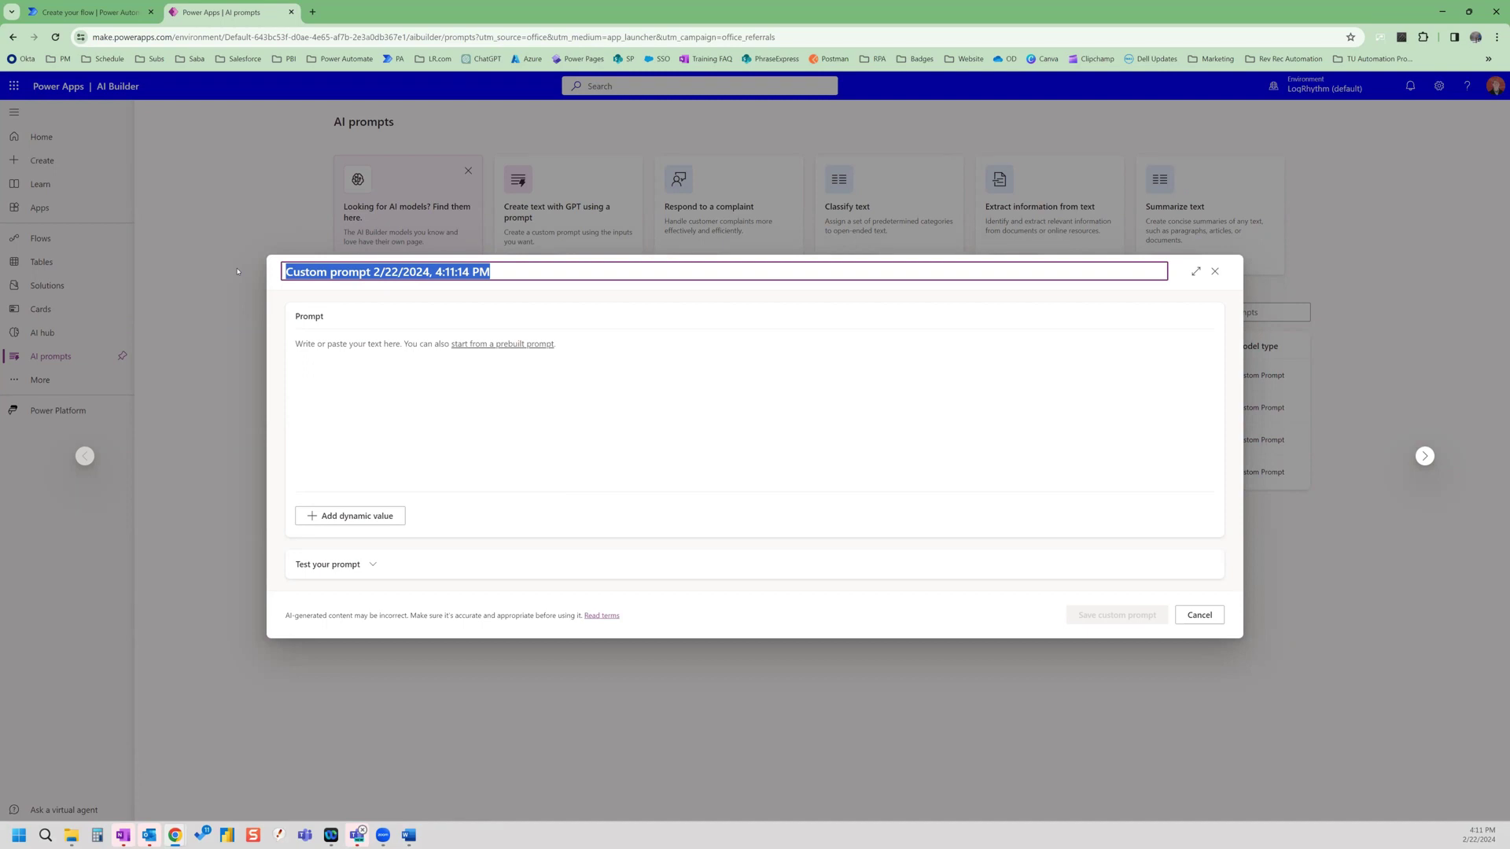
pyautogui.write('Email Tex')
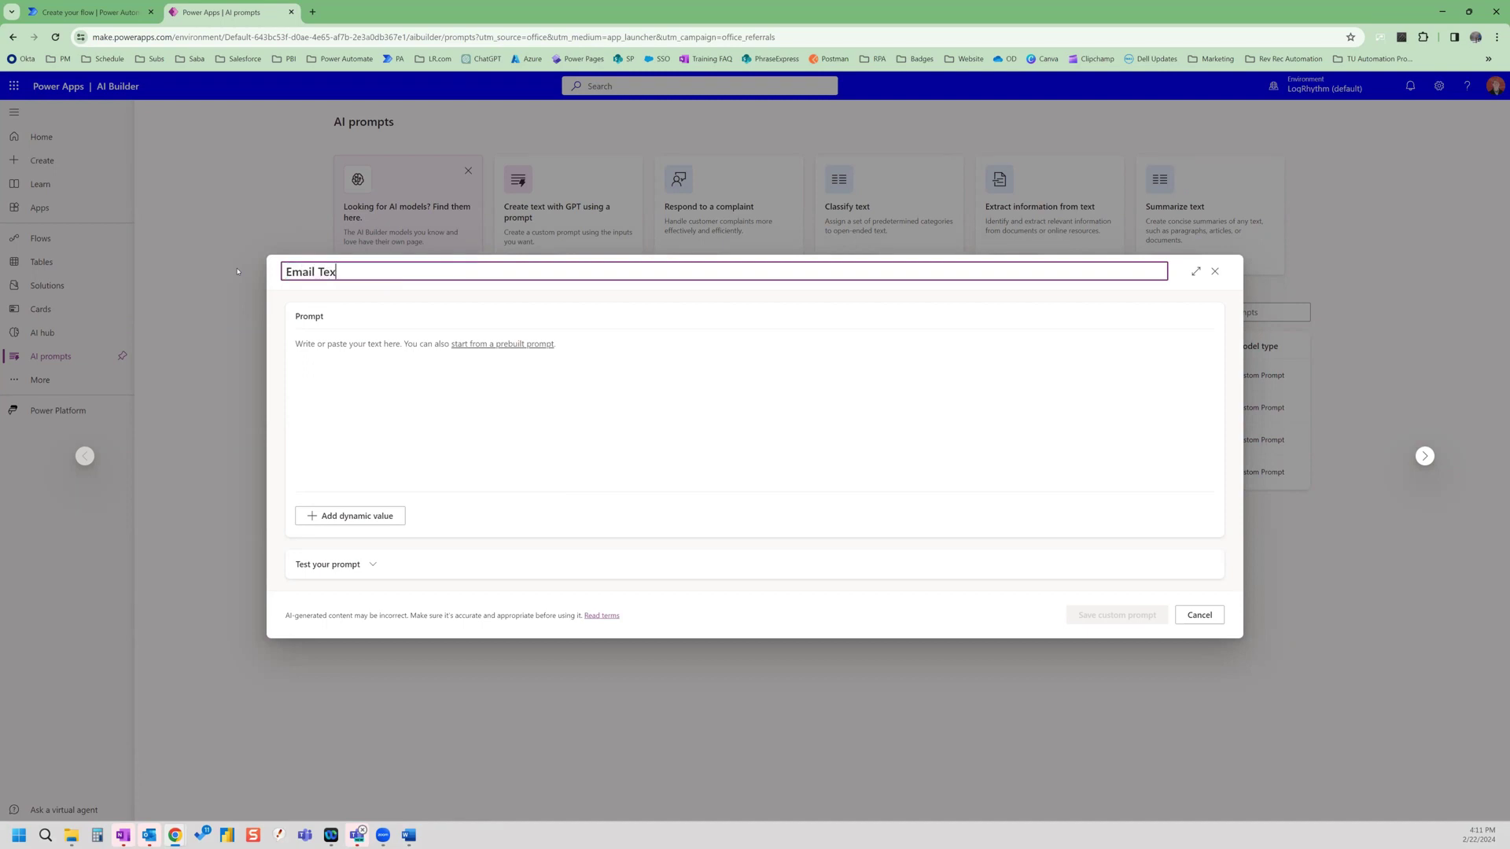
pyautogui.write('t Extract')
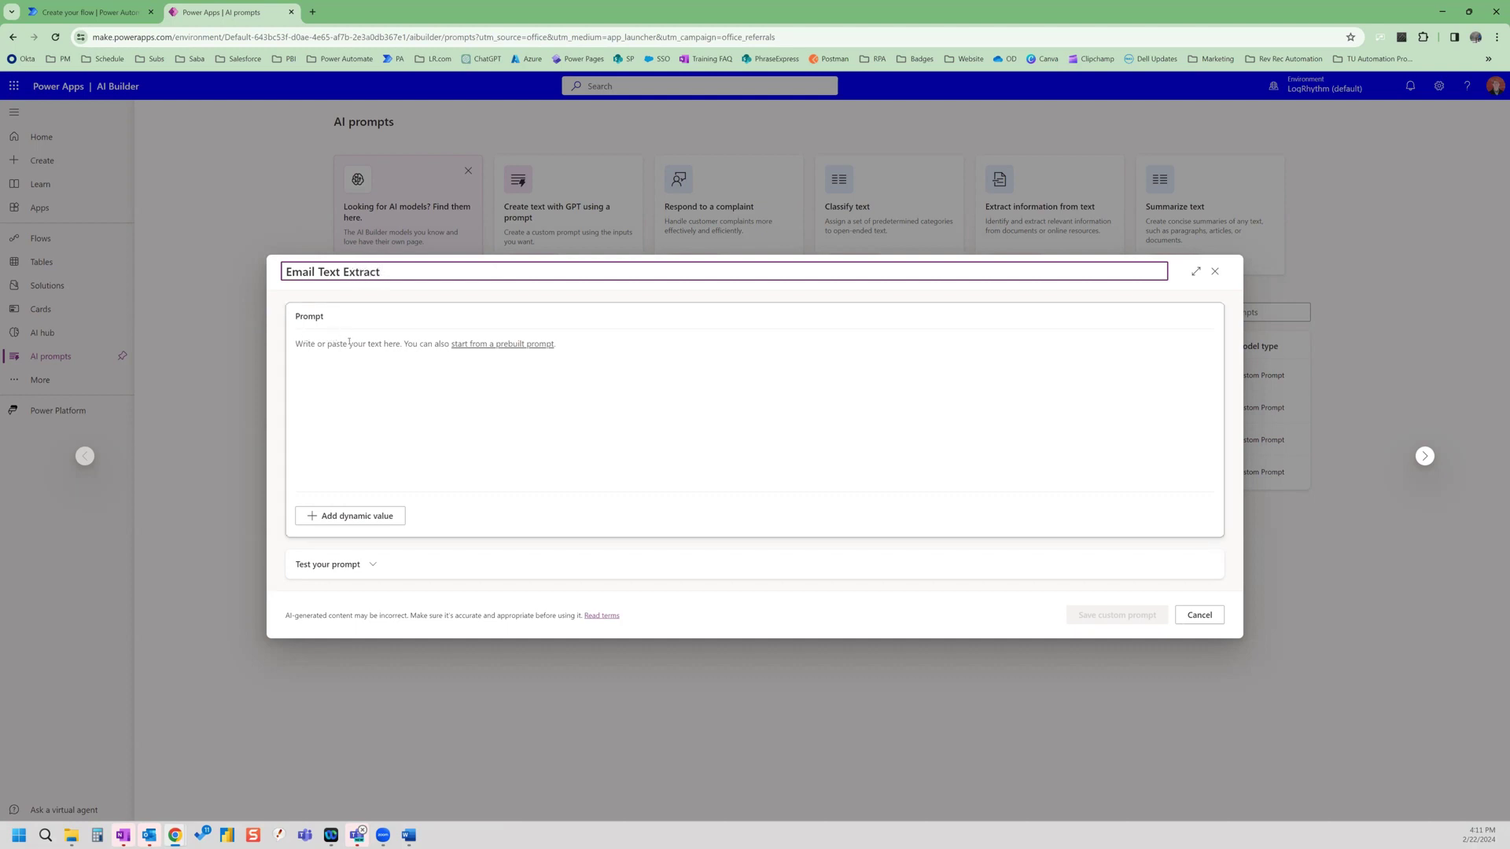
pyautogui.click(87, 12)
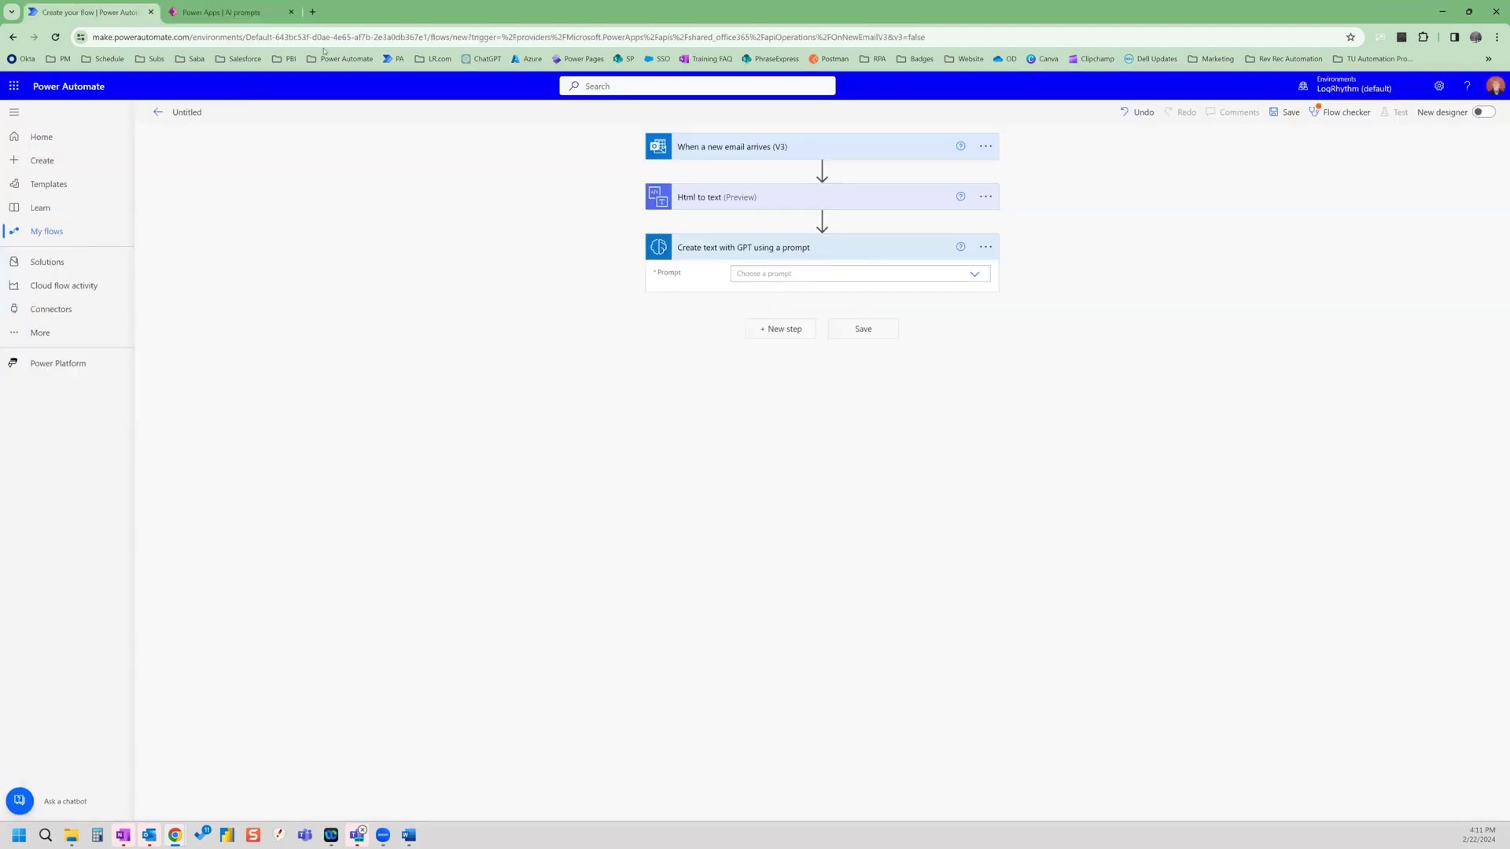
pyautogui.click(220, 12)
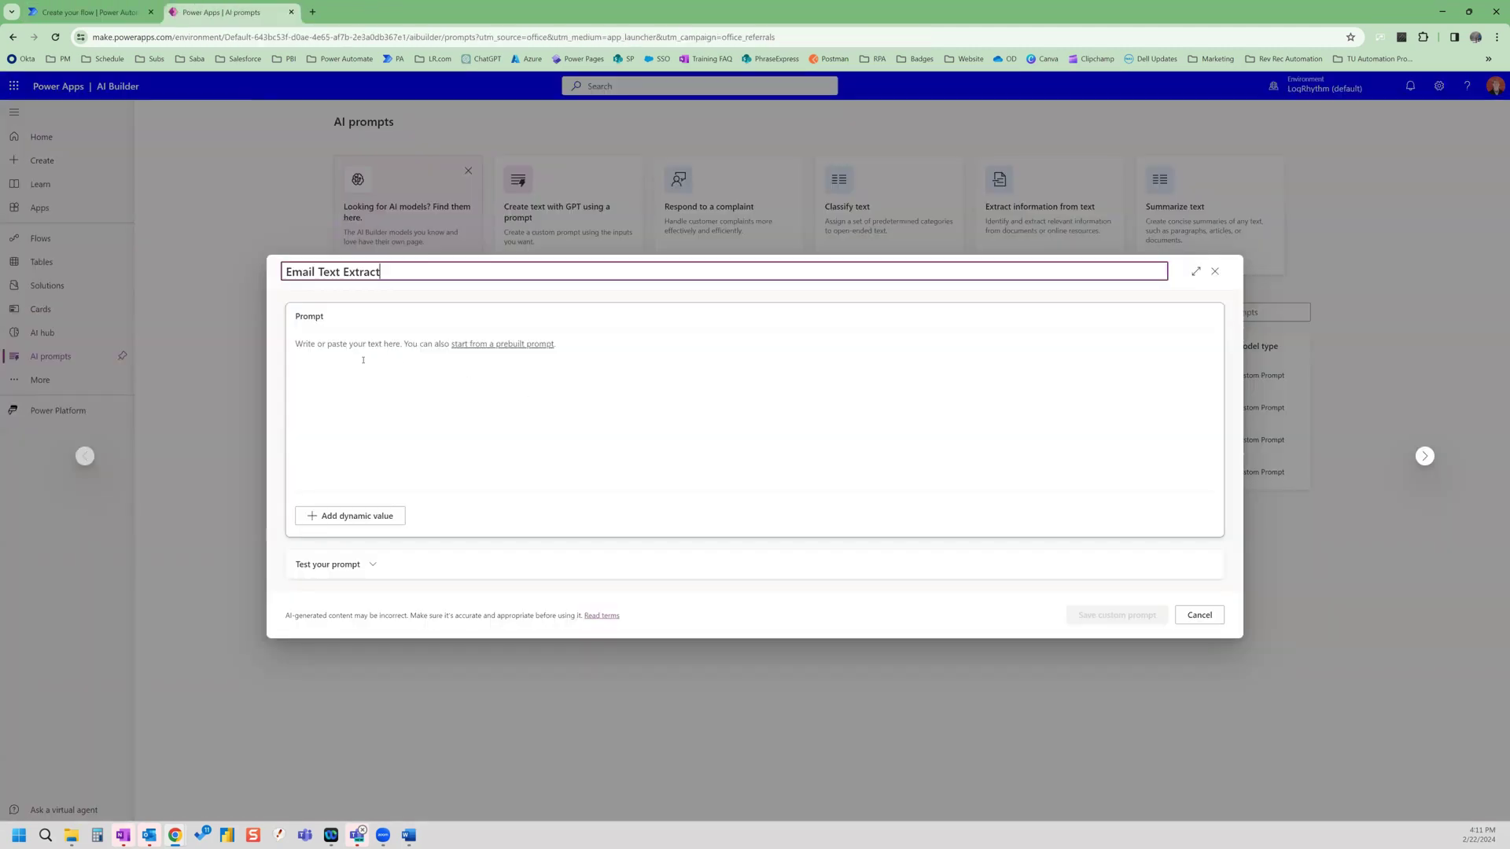
pyautogui.click(365, 344)
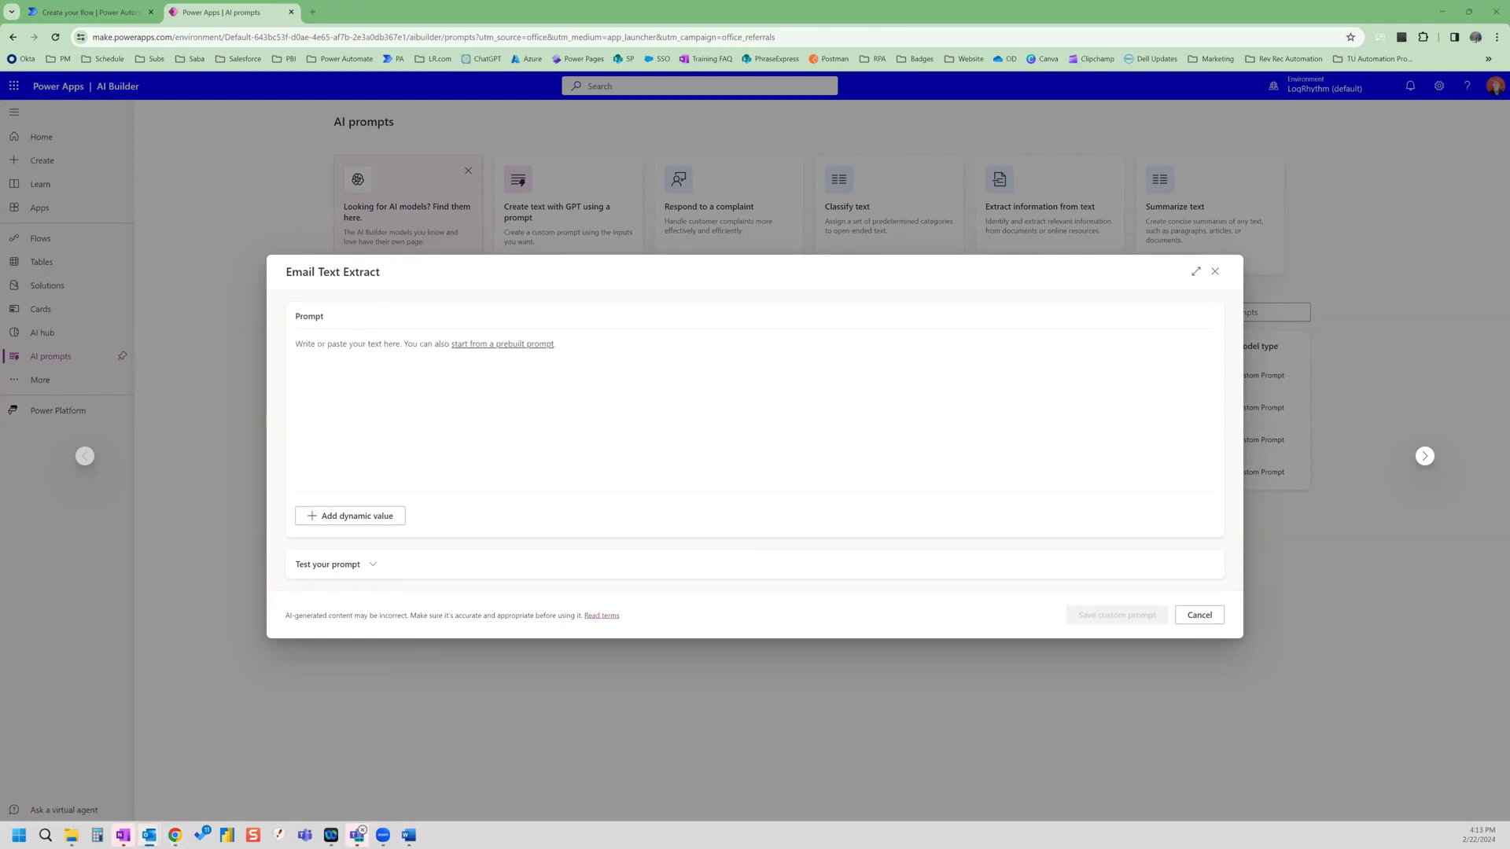
# Enlarge the Practical Exam email to read 'Delivery Type: Virtual Classroom', then slide it mostly off-screen.
pyautogui.hotkey('alt', 'Tab')
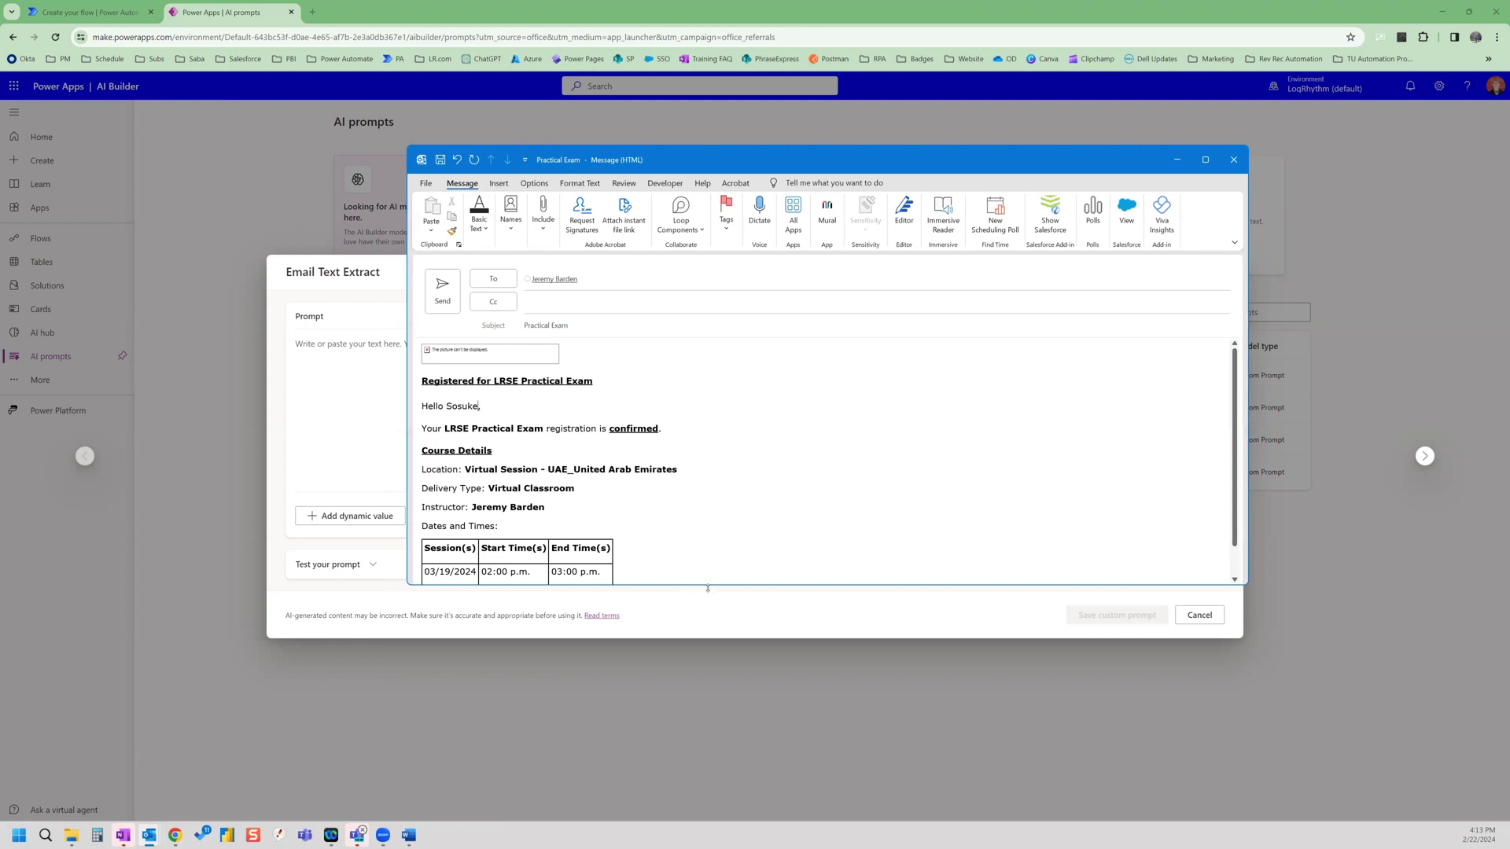
pyautogui.moveTo(708, 586); pyautogui.dragTo(696, 643)
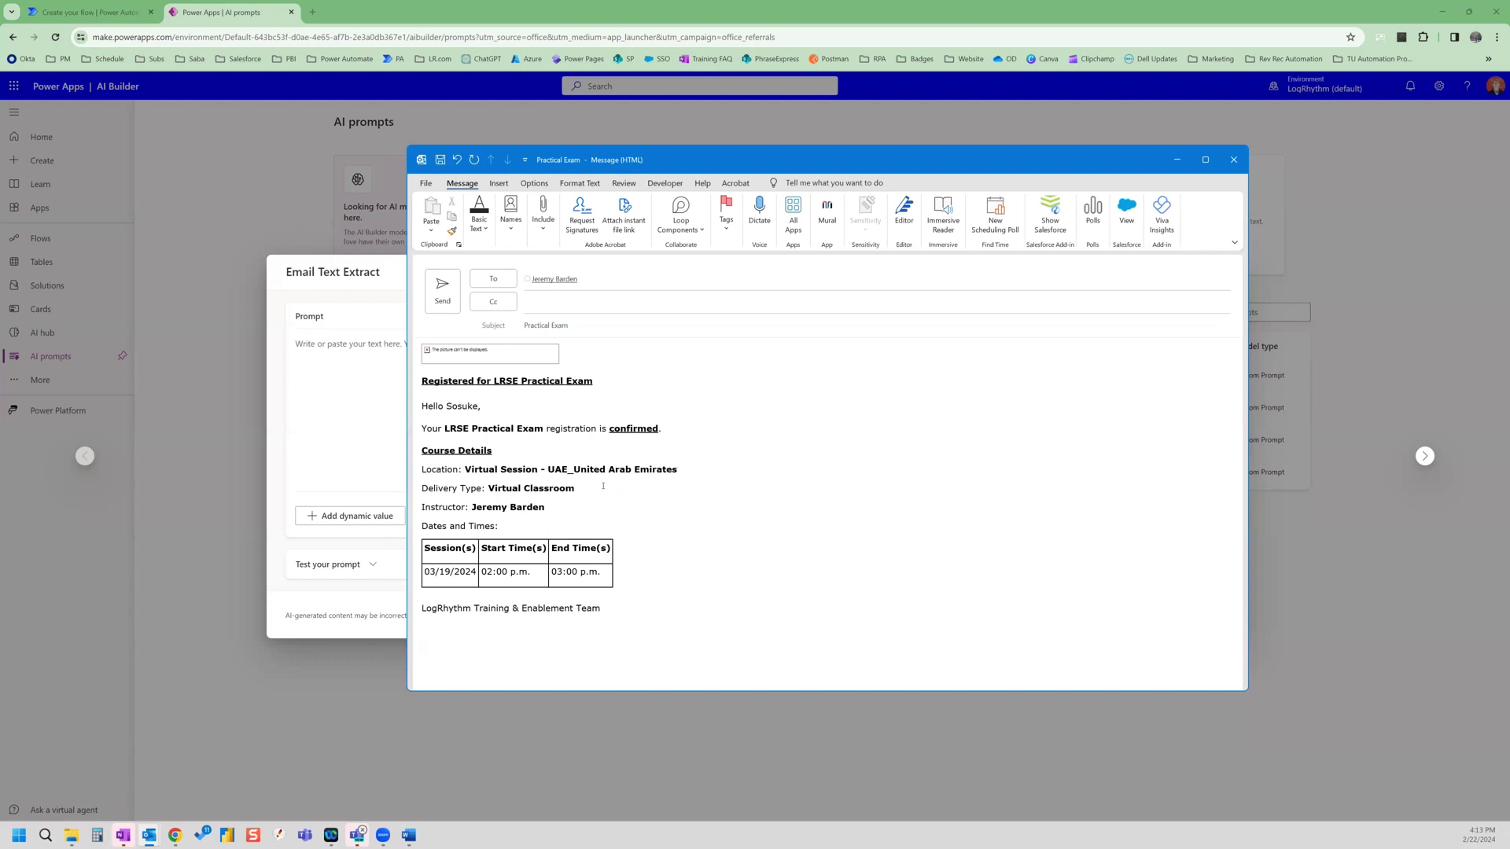
pyautogui.tripleClick(552, 483)
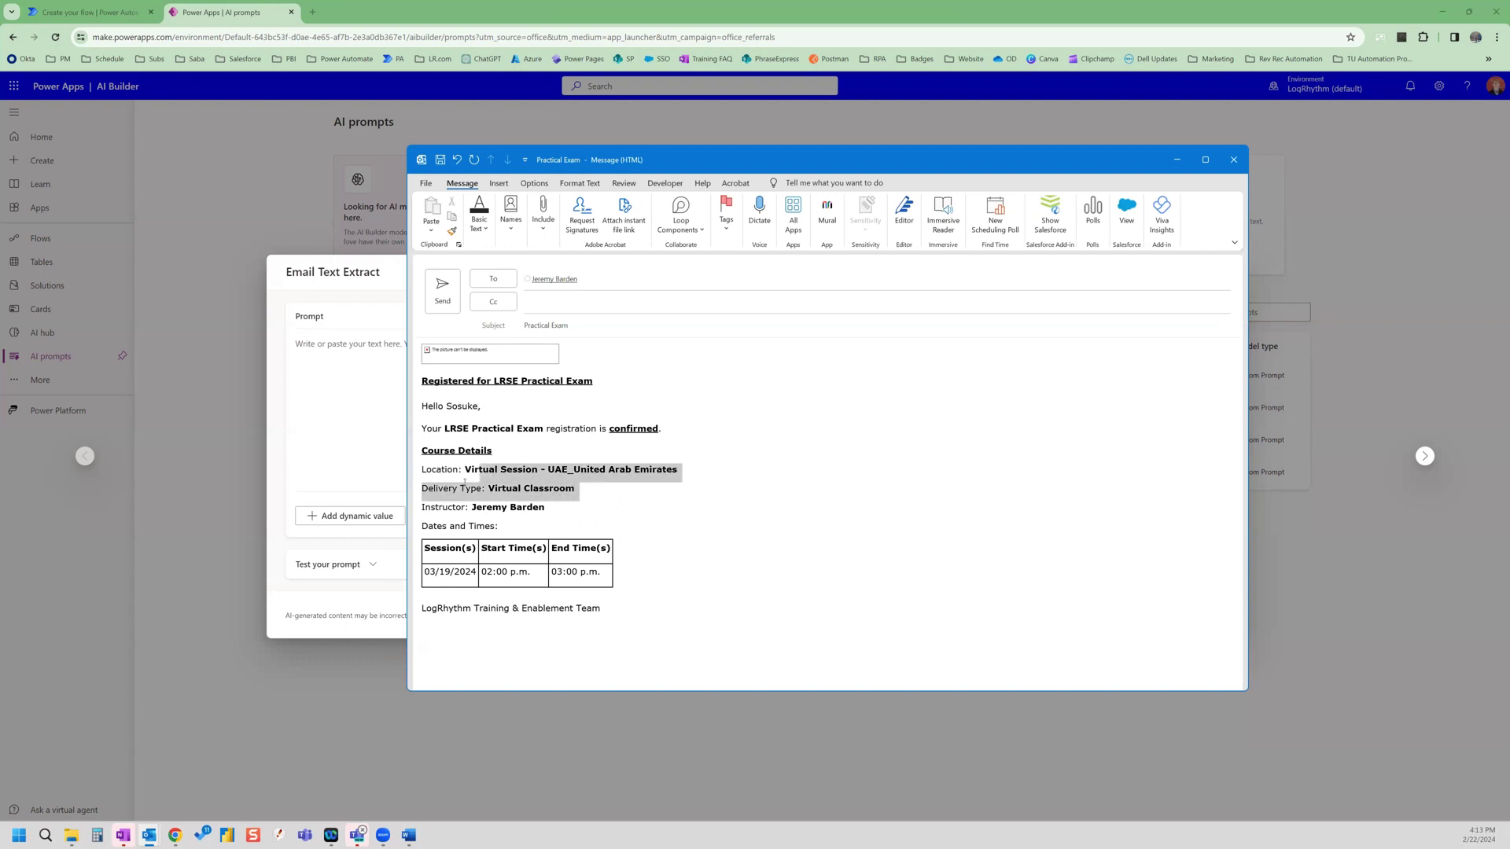
pyautogui.click(541, 493)
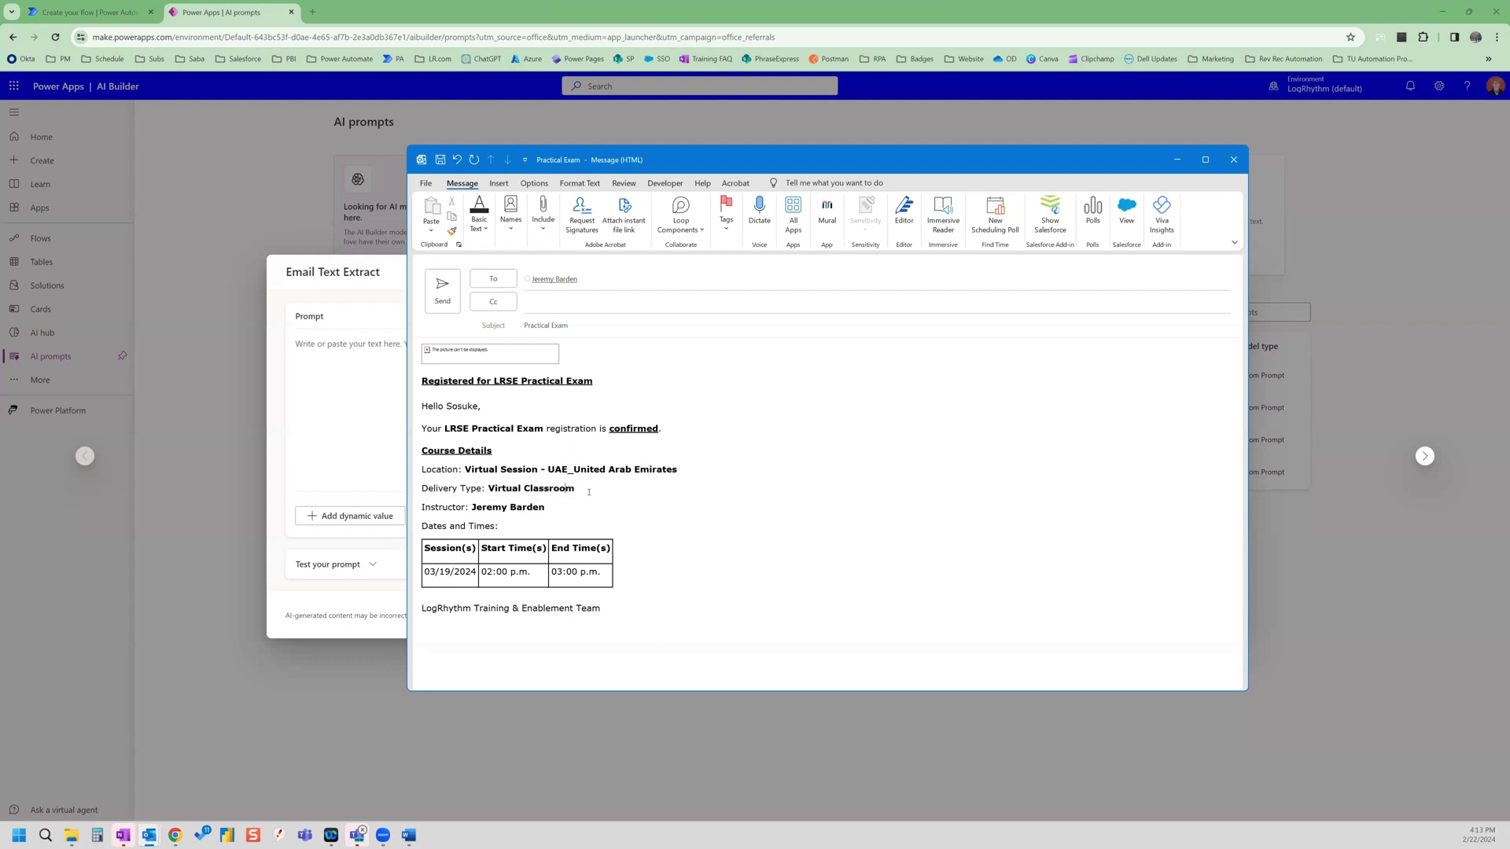
pyautogui.moveTo(580, 491); pyautogui.dragTo(437, 499)
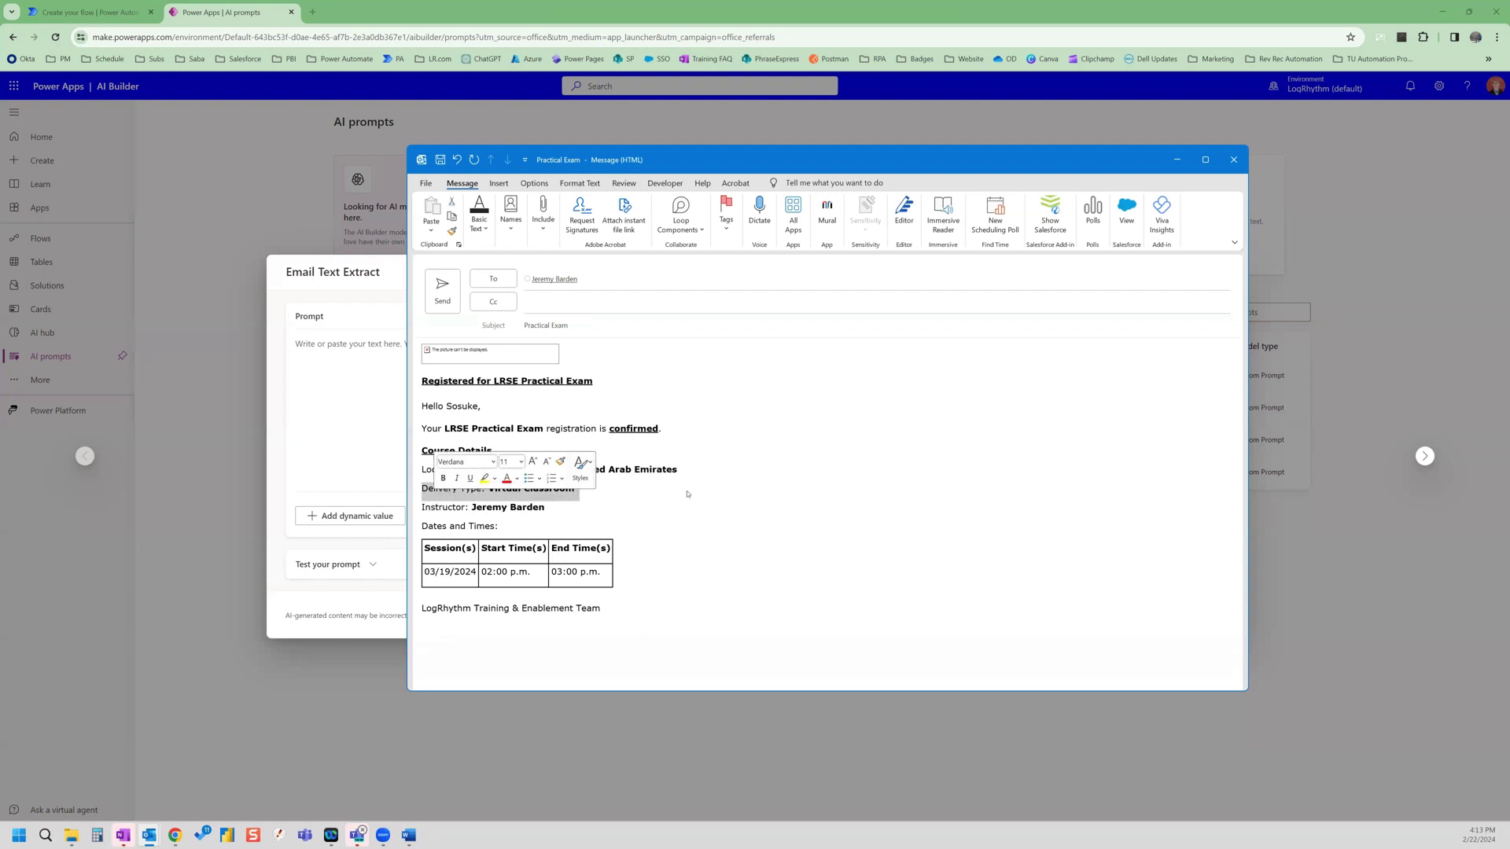
pyautogui.click(639, 496)
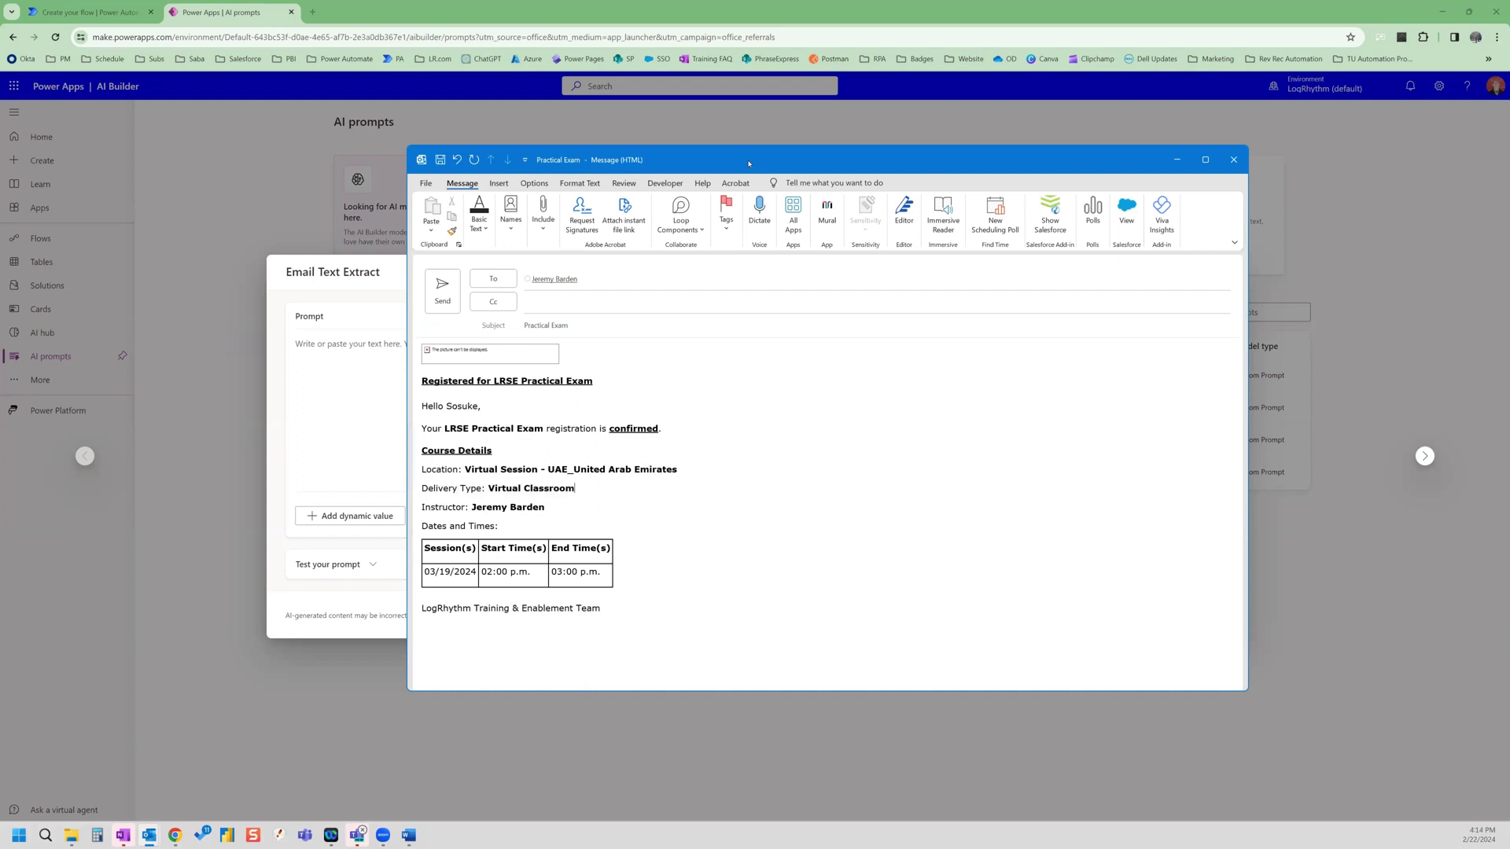
pyautogui.moveTo(749, 164); pyautogui.dragTo(933, 163)
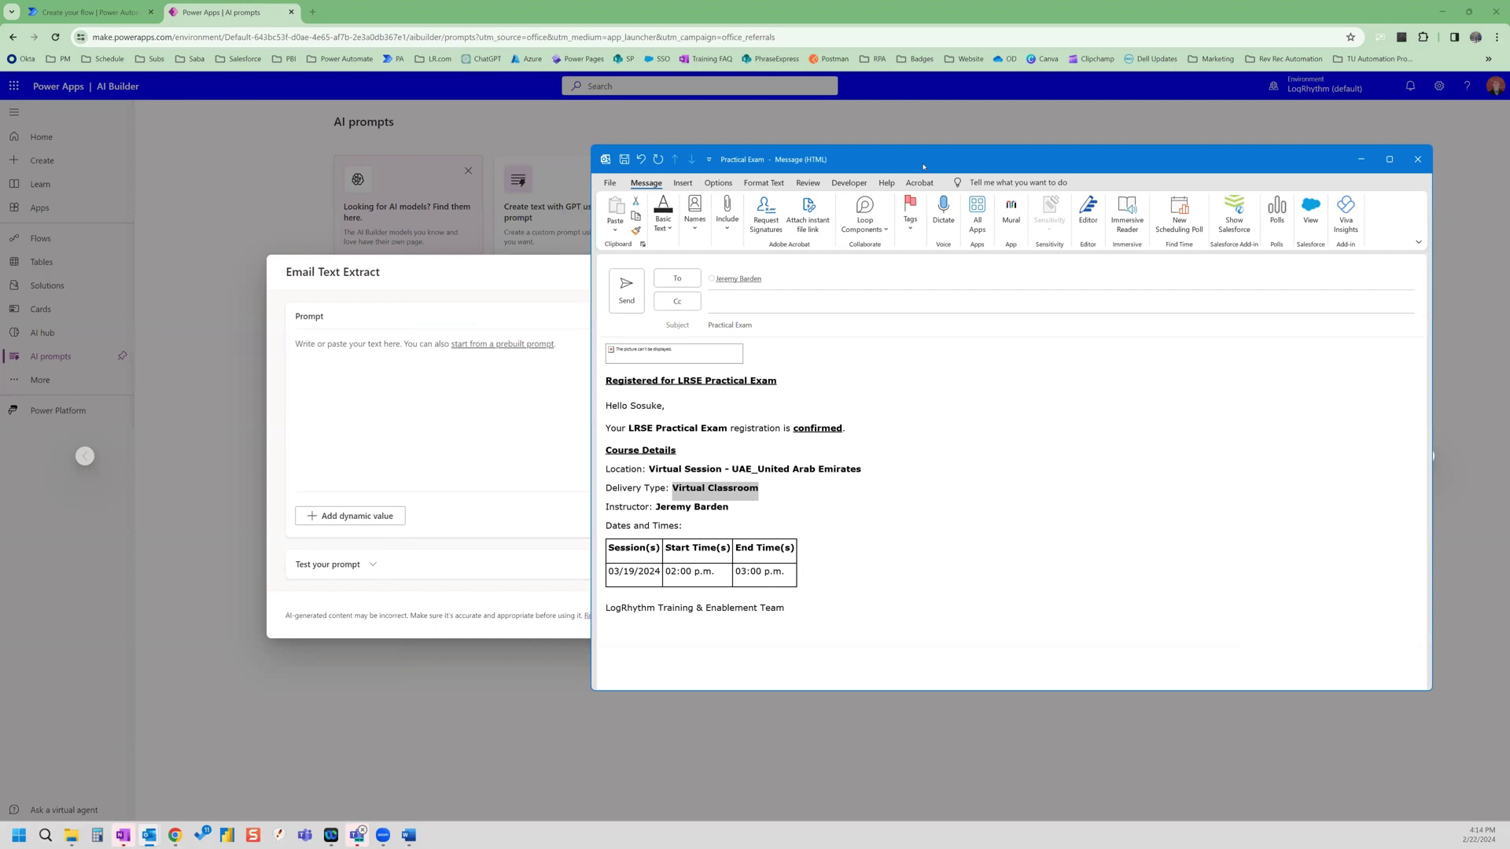
pyautogui.moveTo(924, 167); pyautogui.dragTo(1509, 175)
# Write the prompt 'Extract the Delivery Type from the' followed by an EmailBody dynamic value.
pyautogui.click(358, 344)
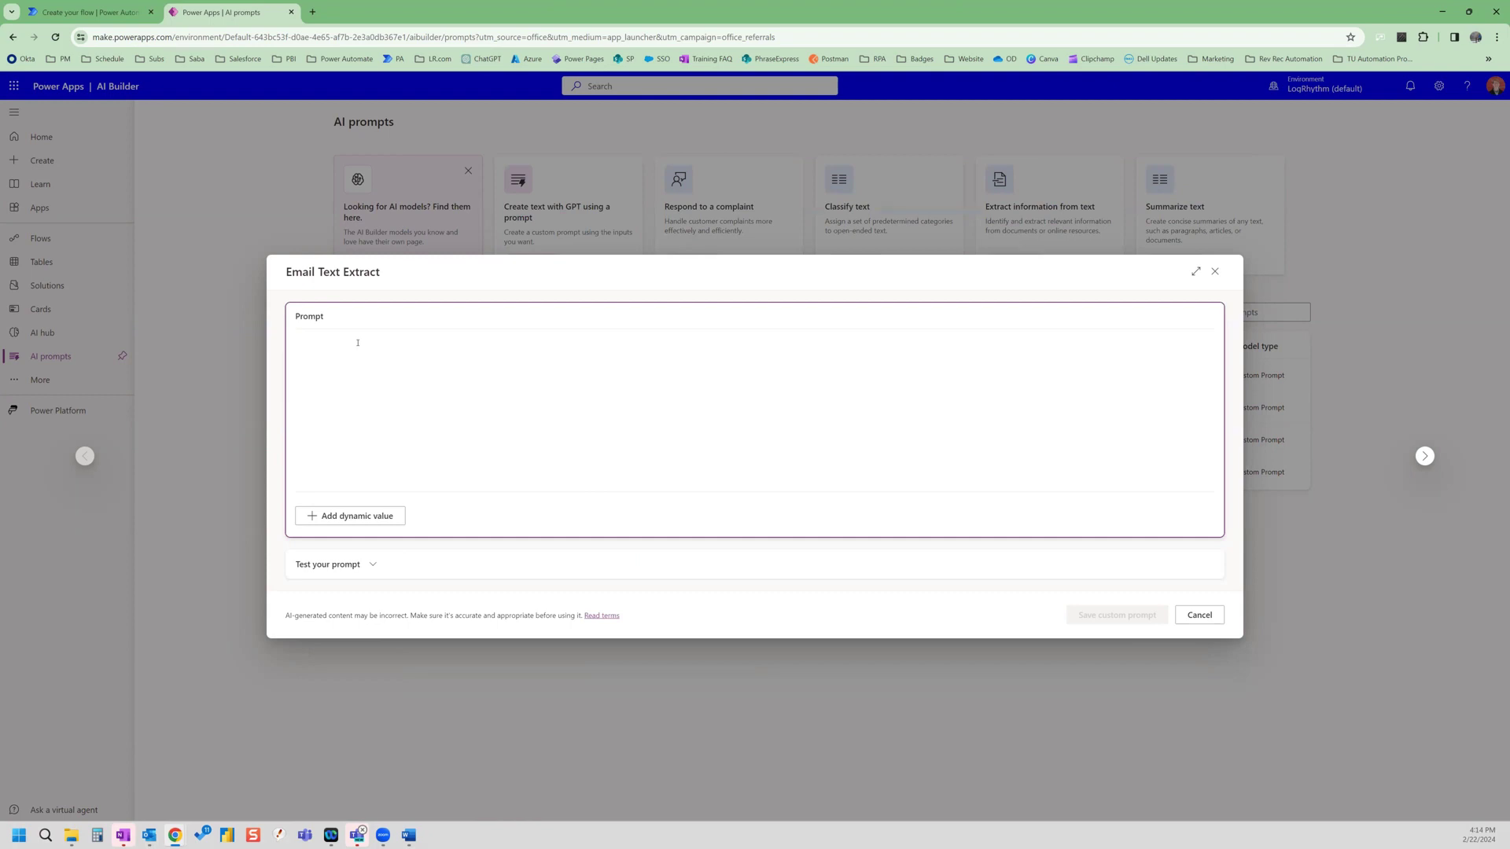
pyautogui.write('Extract t')
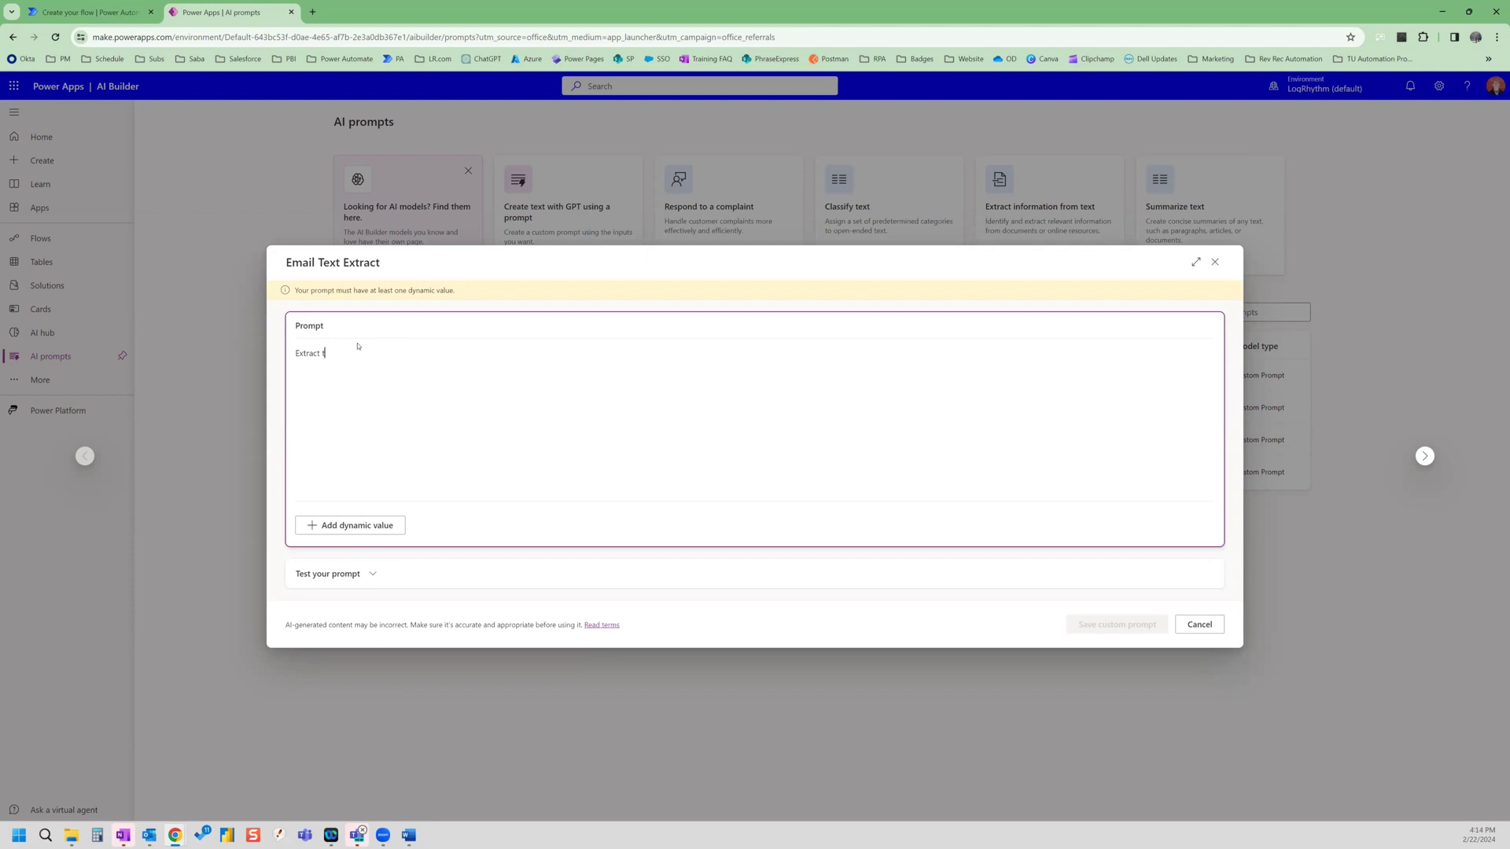
pyautogui.write('he Delie')
pyautogui.write('ery Type from the')
pyautogui.click(344, 527)
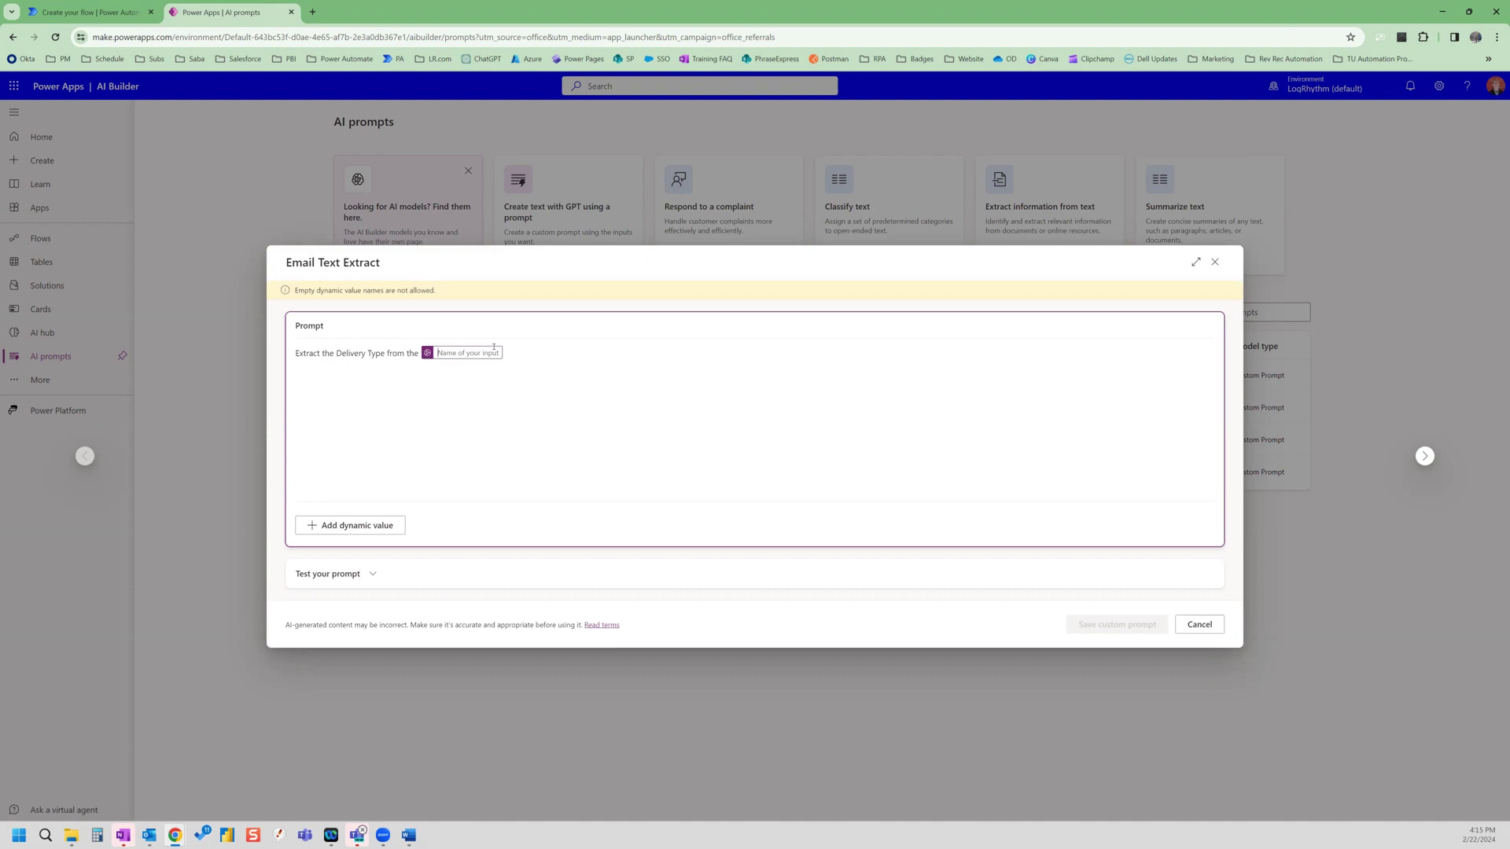
pyautogui.write('EmailBody')
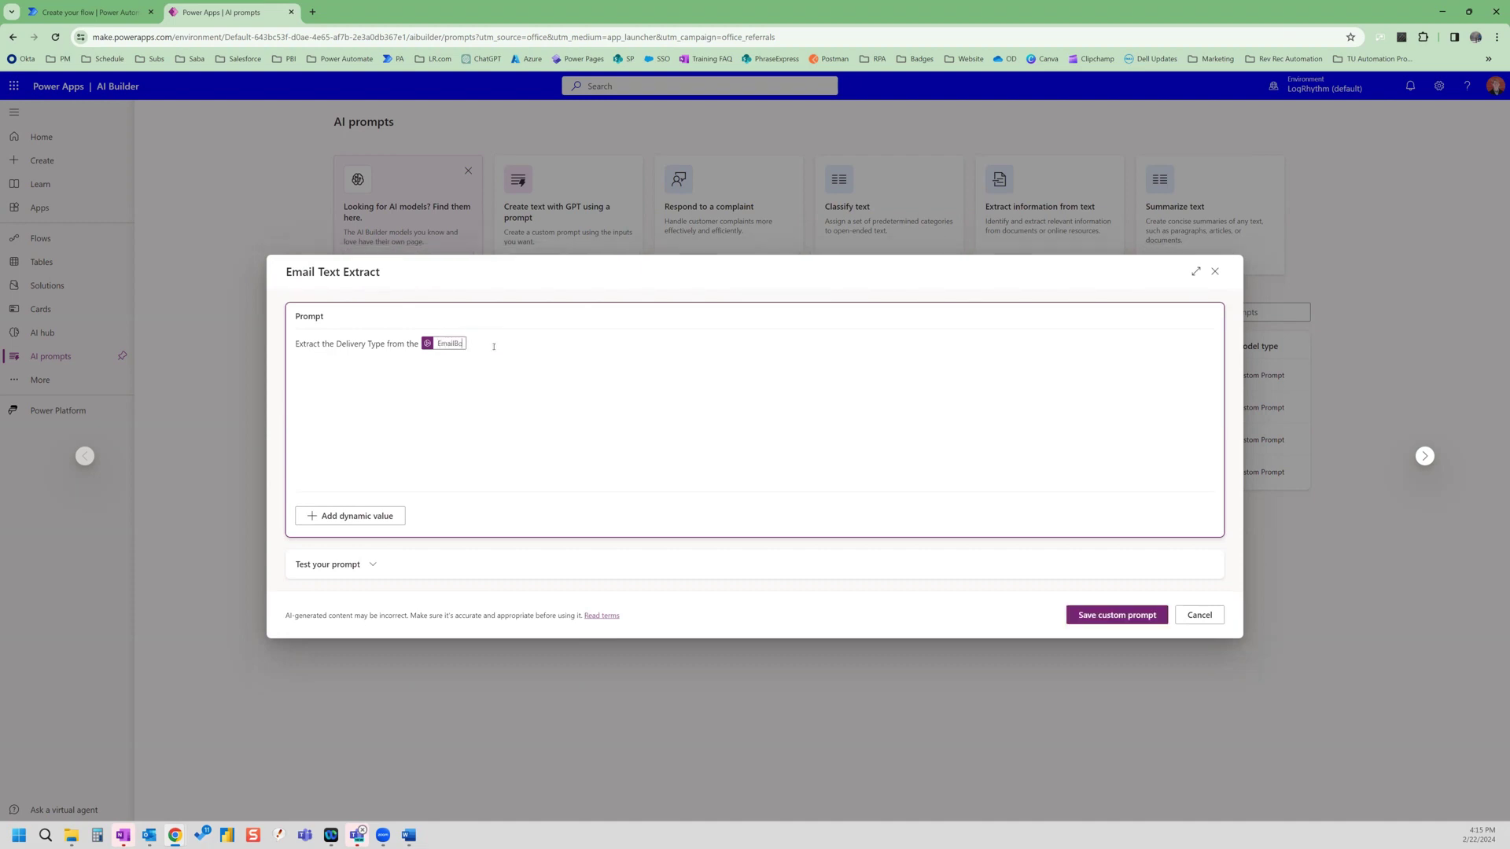
pyautogui.click(494, 347)
pyautogui.click(375, 566)
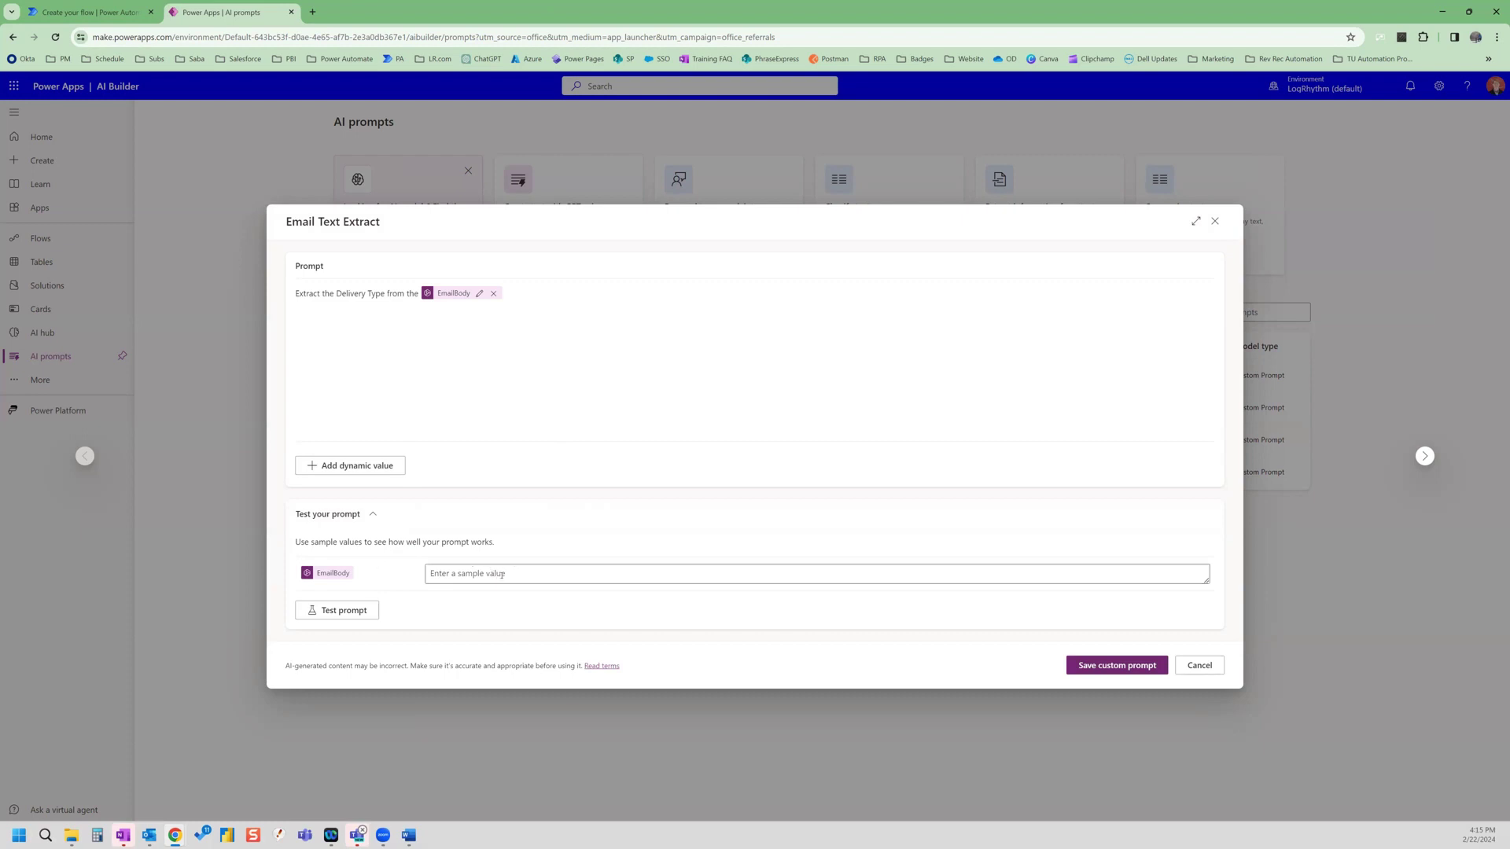
# Paste the Practical Exam email body as the EmailBody sample and run the prompt test.
pyautogui.click(508, 575)
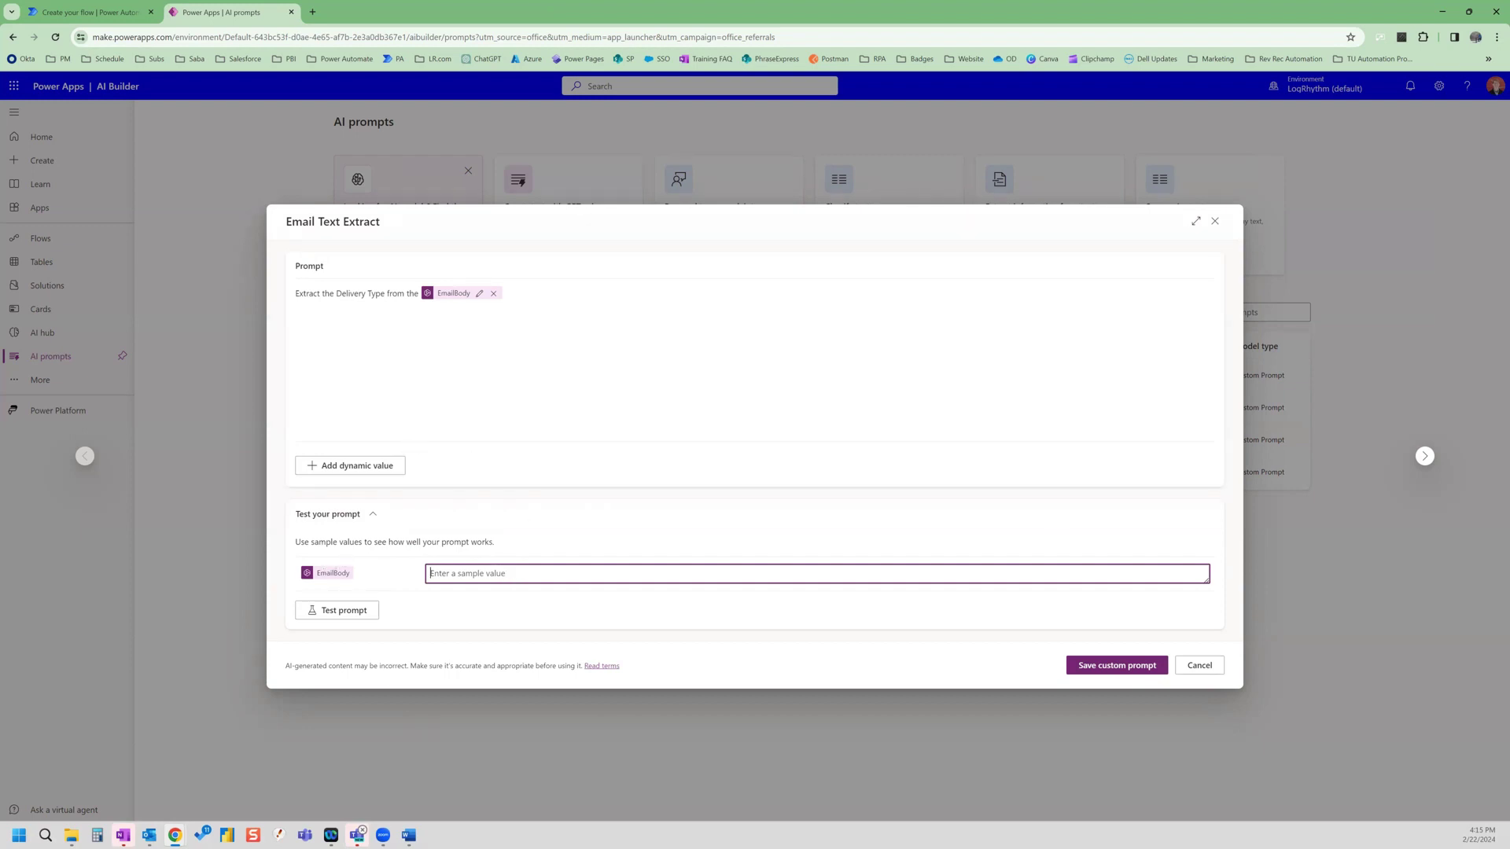
pyautogui.hotkey('alt', 'Tab')
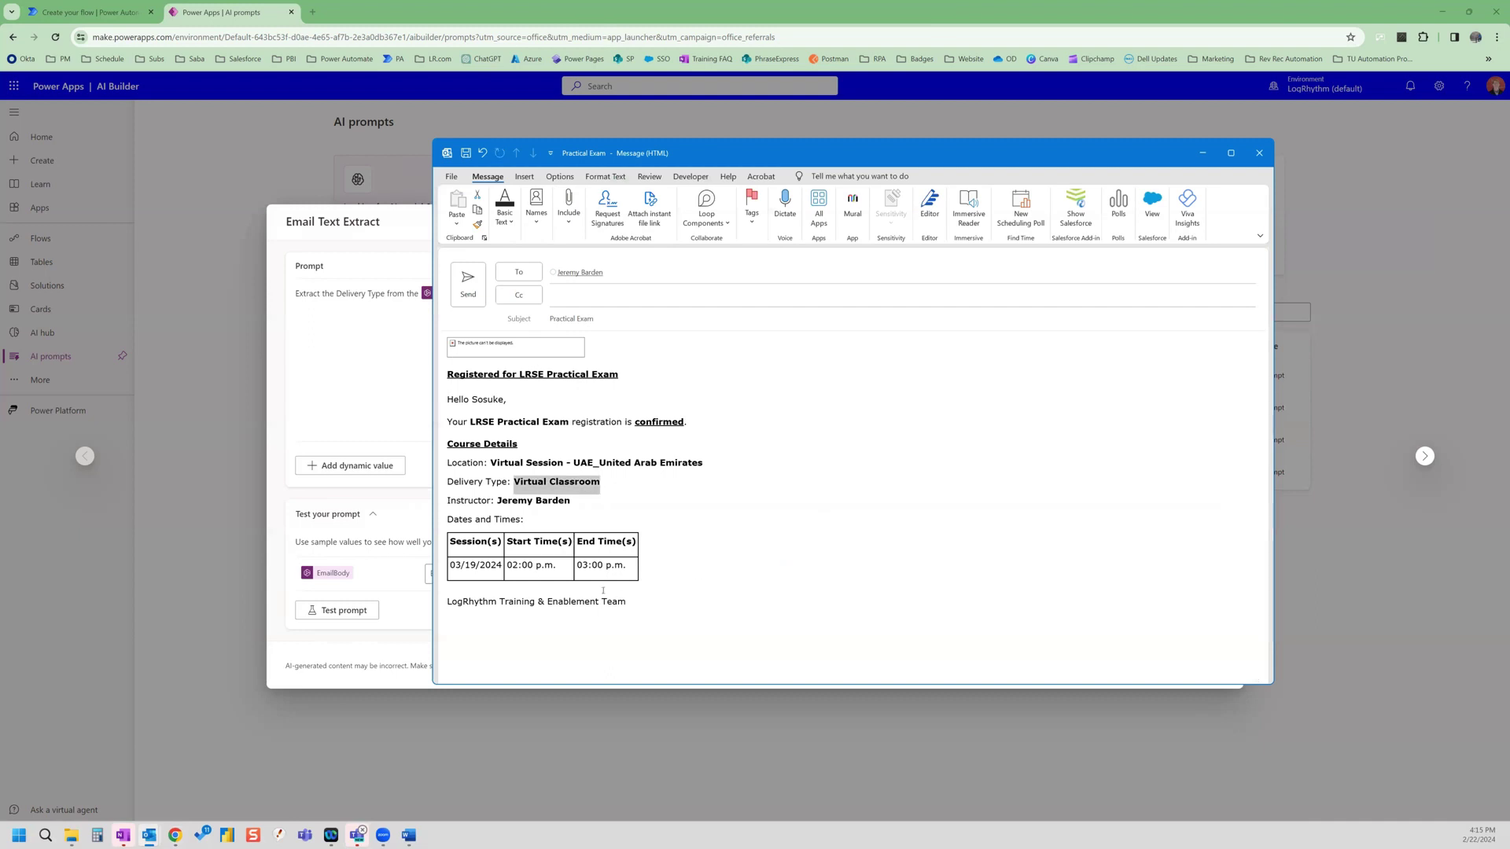
pyautogui.moveTo(603, 591); pyautogui.dragTo(427, 350)
pyautogui.hotkey('ctrl', 'c')
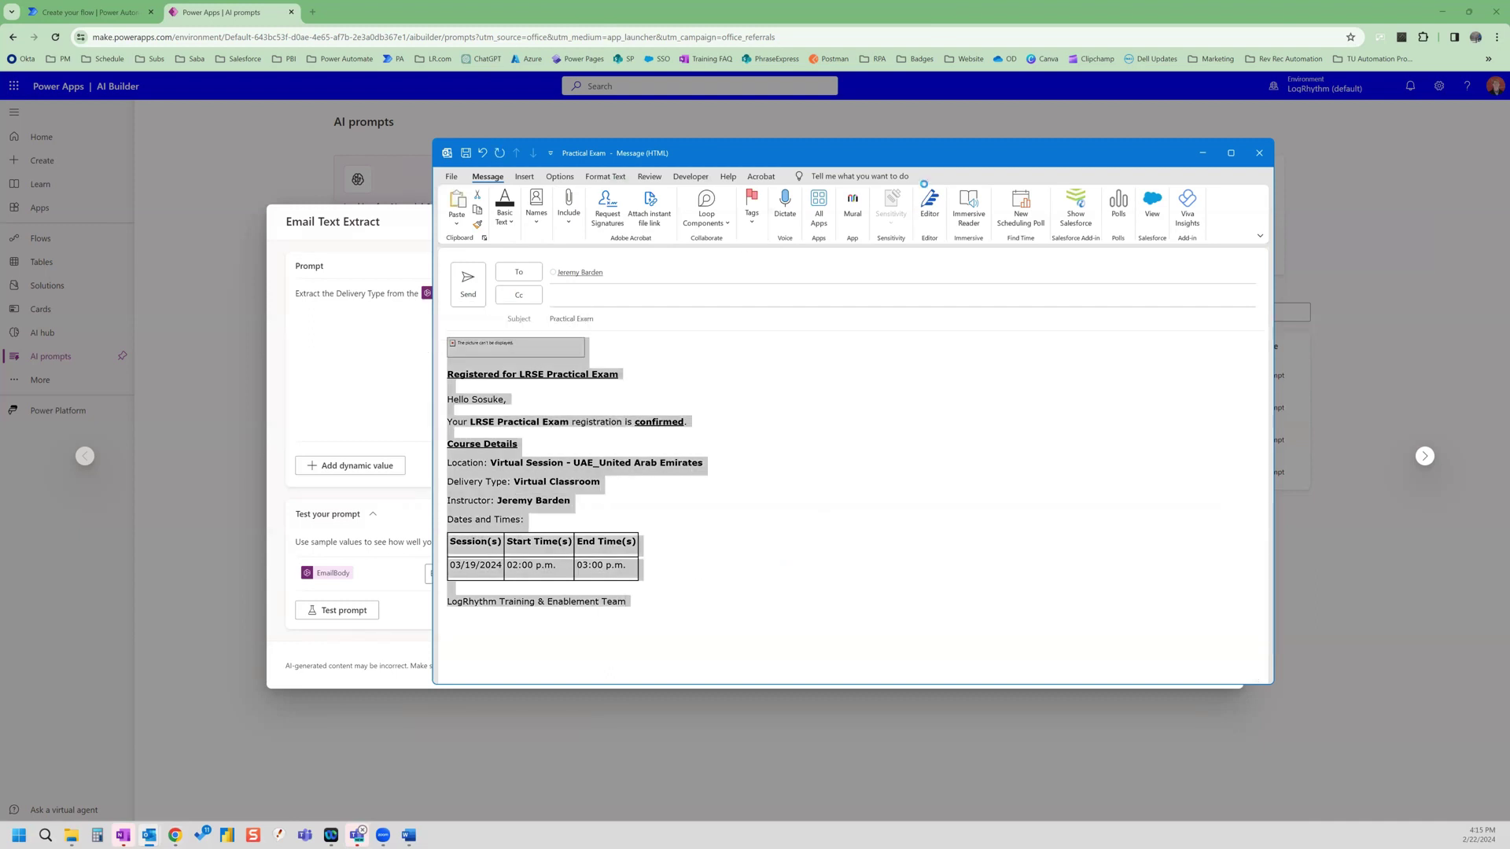
pyautogui.click(1494, 202)
pyautogui.click(473, 571)
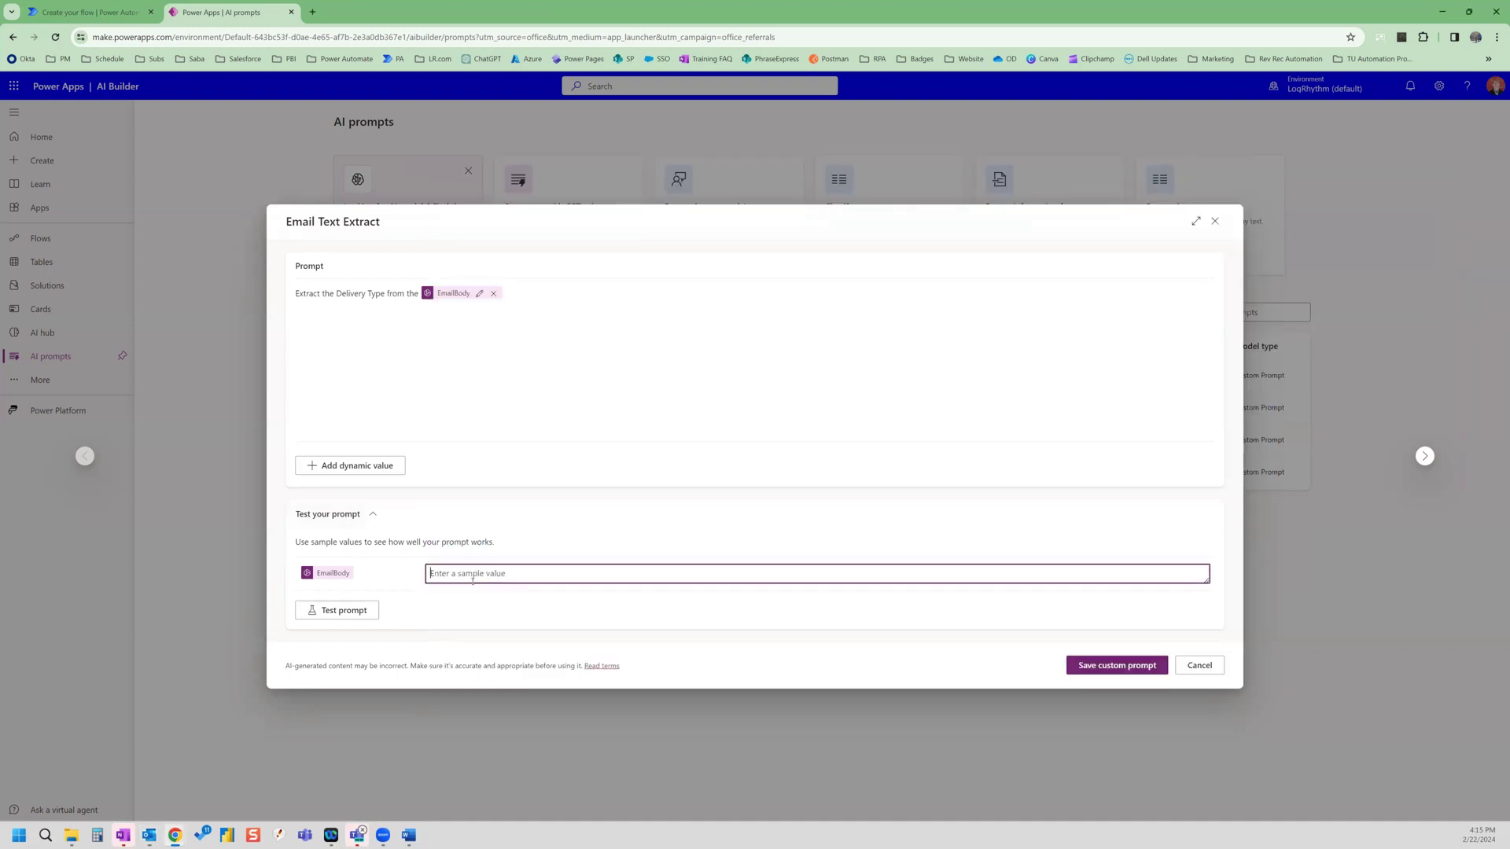
pyautogui.hotkey('ctrl', 'v')
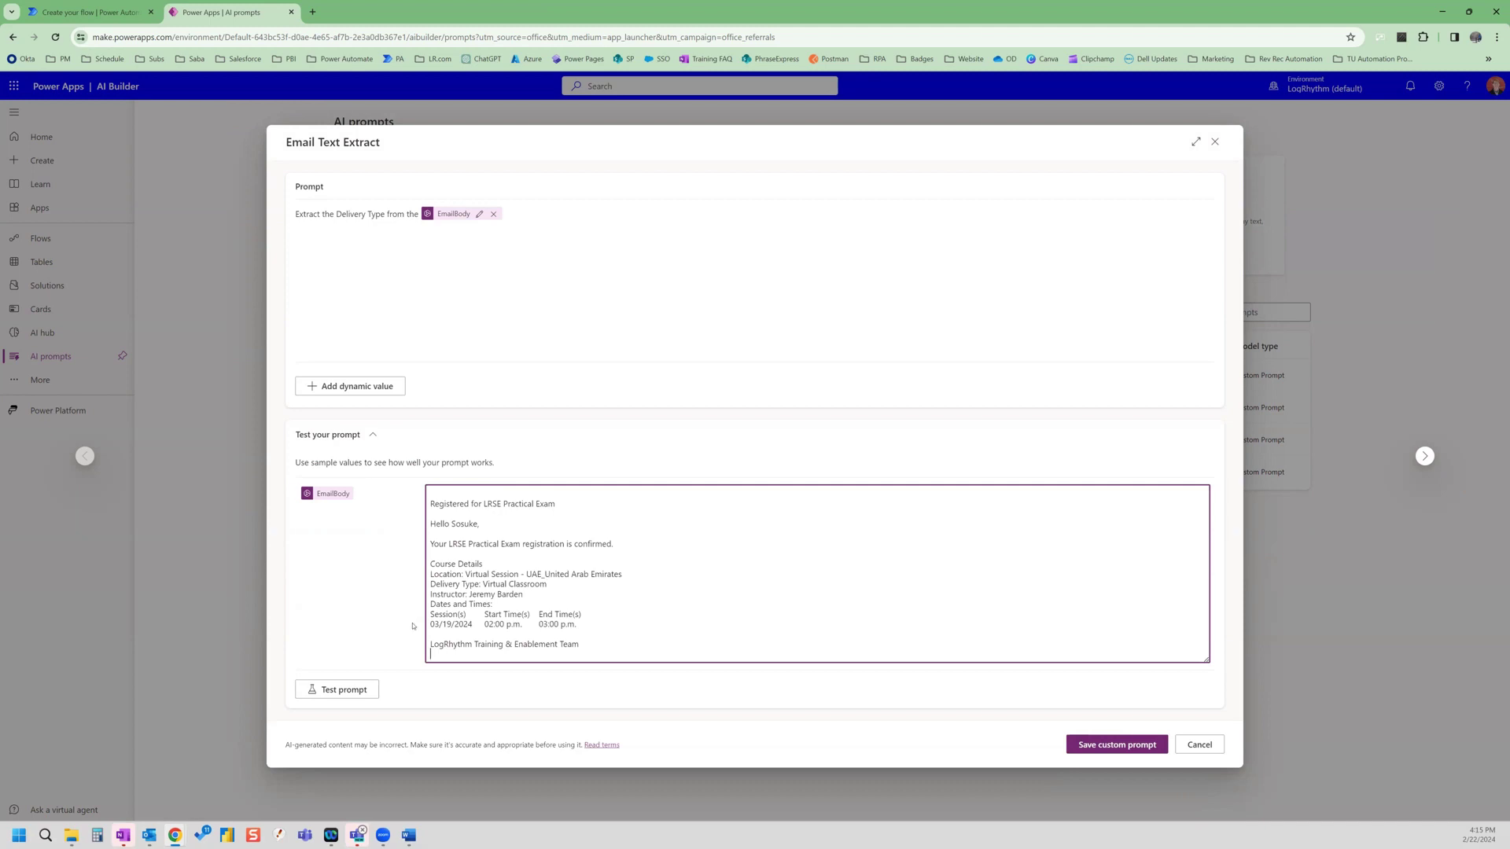
pyautogui.click(357, 689)
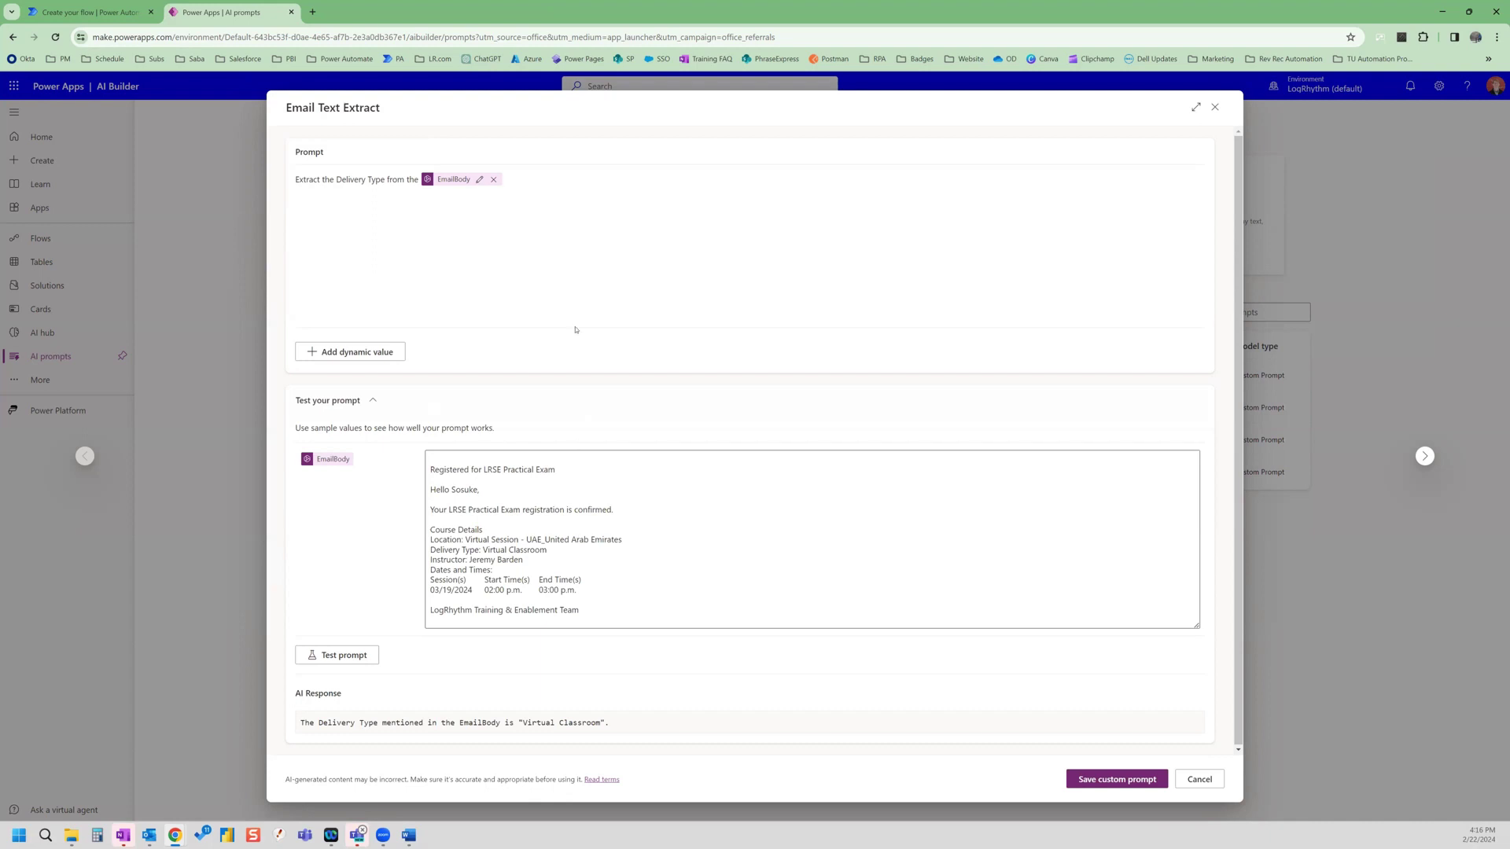
# Append 'Your response should only include the delivery type and no other text.' to the prompt and retest it.
pyautogui.click(540, 189)
pyautogui.click(532, 179)
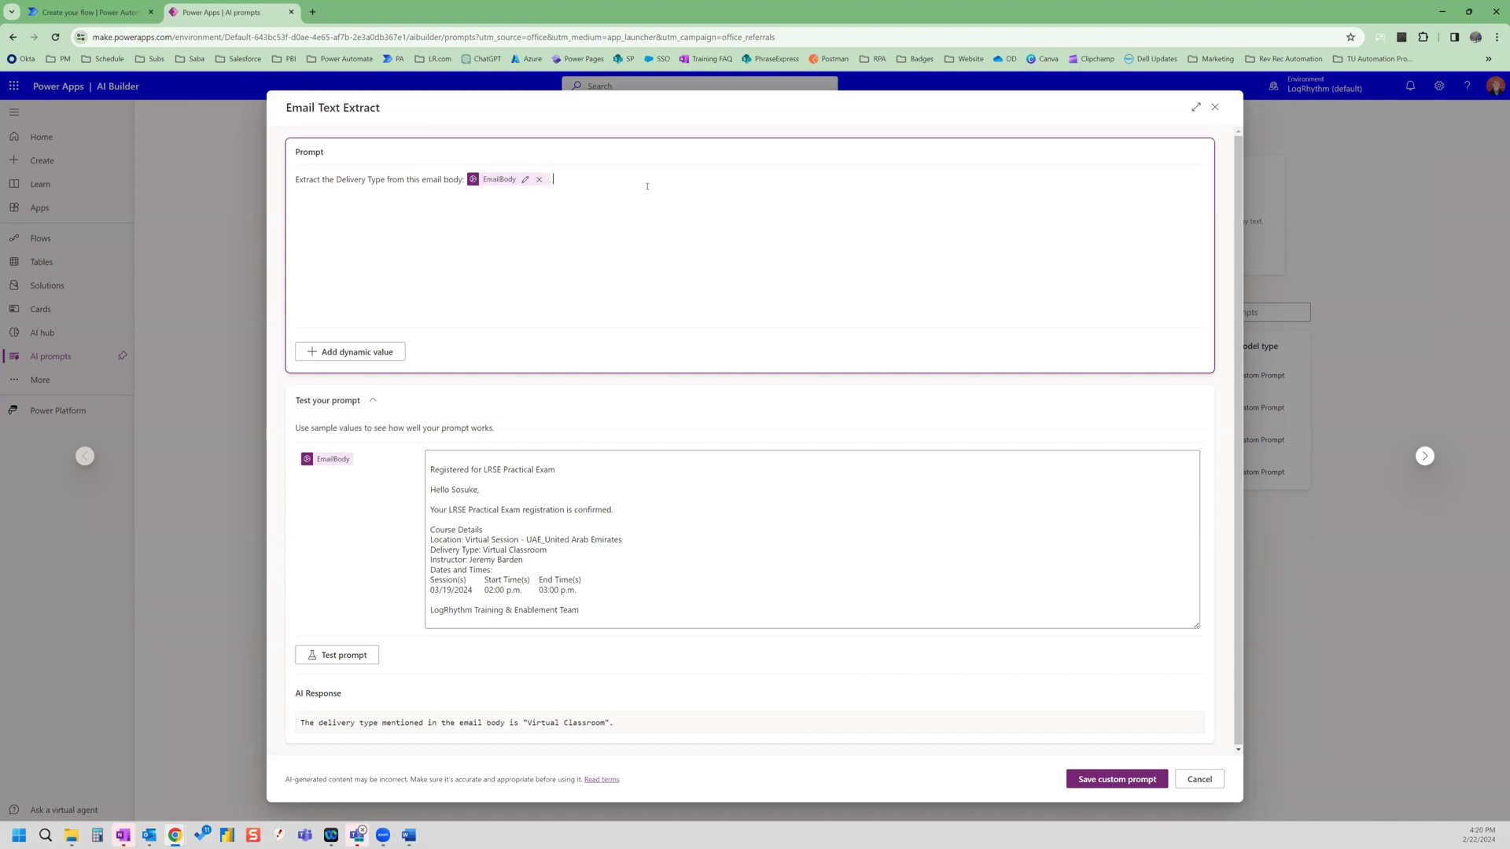
pyautogui.write('Inclu')
pyautogui.press('BackSpace')
pyautogui.press('BackSpace')
pyautogui.write('Your response should only include the')
pyautogui.hotkey('ctrl', 'BackSpace')
pyautogui.hotkey('ctrl', 'BackSpace')
pyautogui.write('be')
pyautogui.hotkey('ctrl', 'BackSpace')
pyautogui.write('include the delivery type and n')
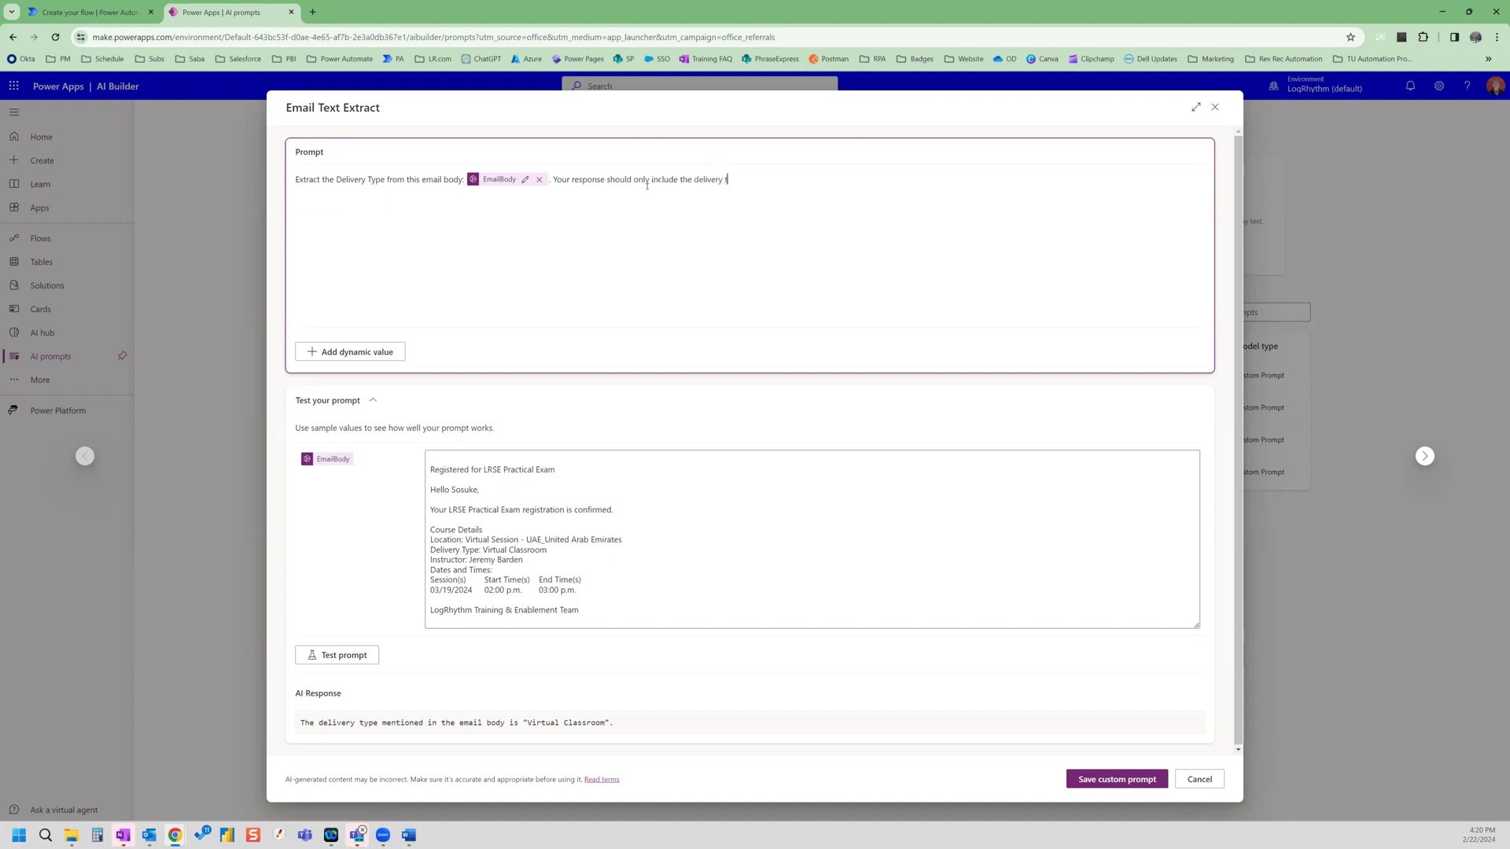
pyautogui.write('o otheer tetext.')
pyautogui.click(324, 656)
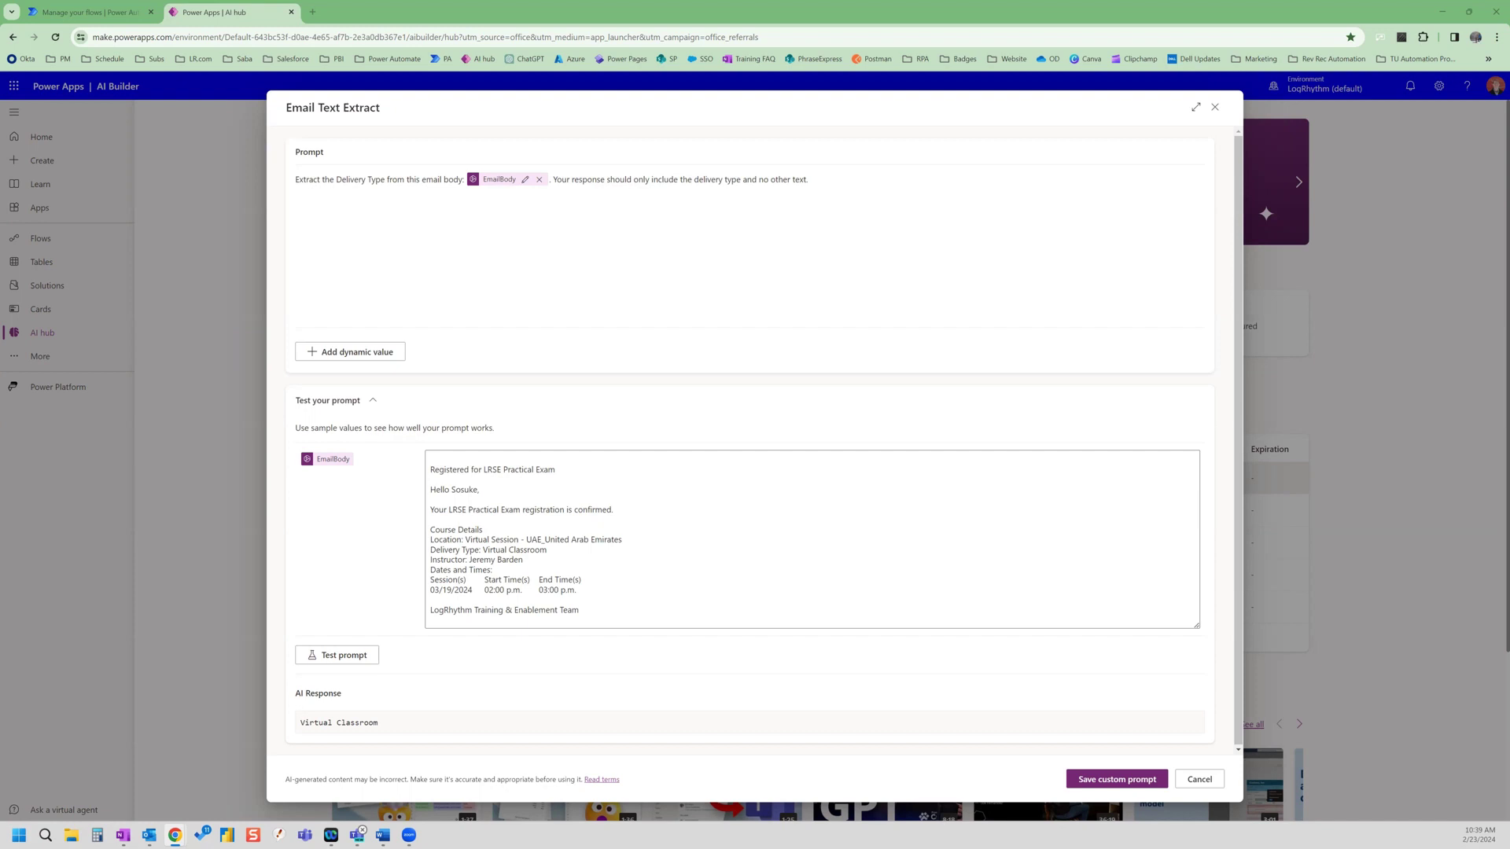
# Paste the 'Delivery Type: Virtual Classroom' line on a new line above Location in the Outlook test email.
pyautogui.hotkey('alt', 'Tab')
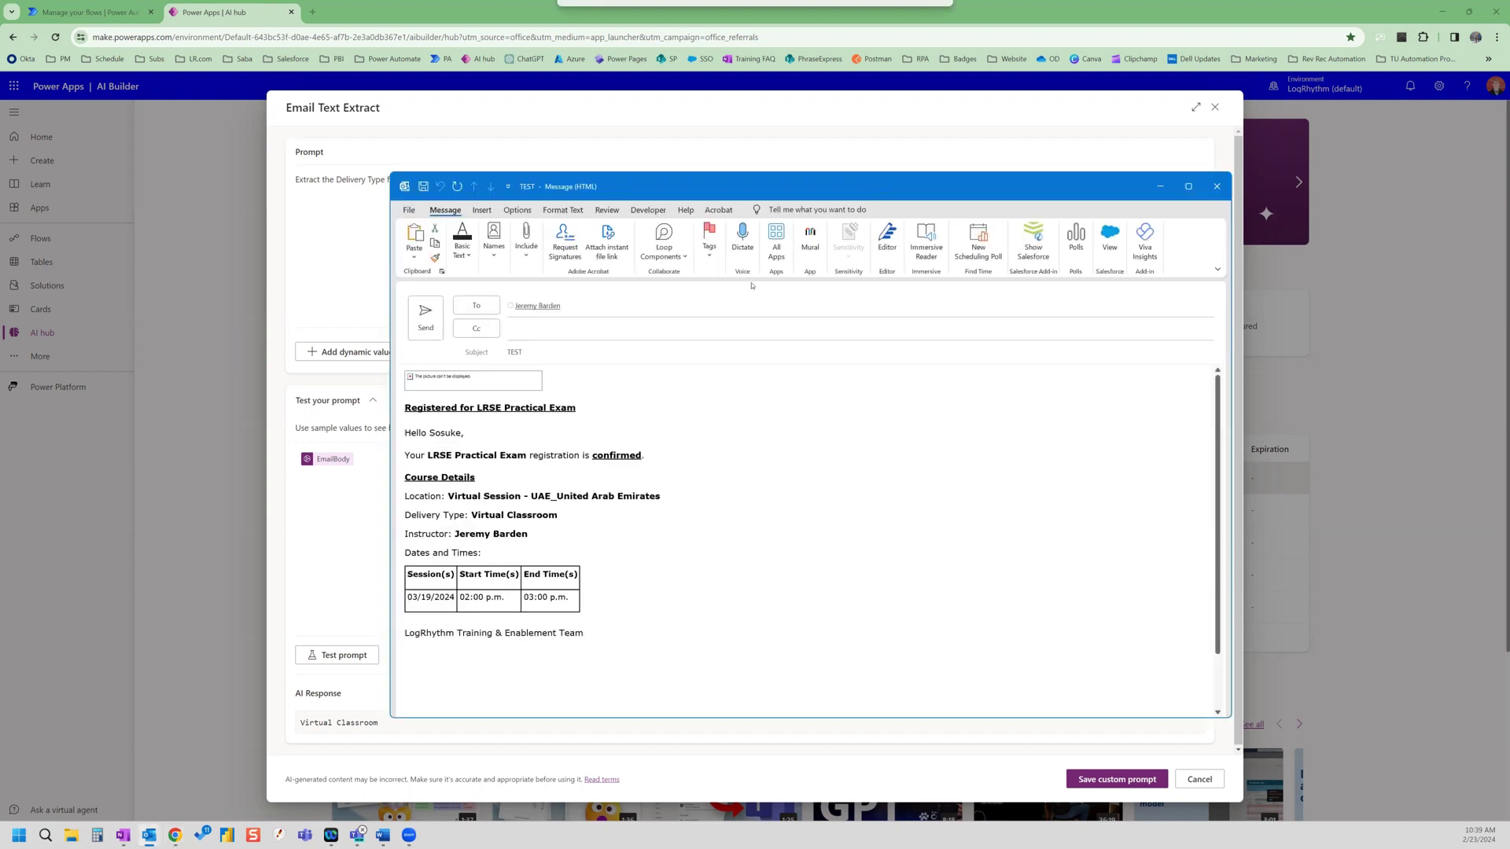
pyautogui.click(569, 523)
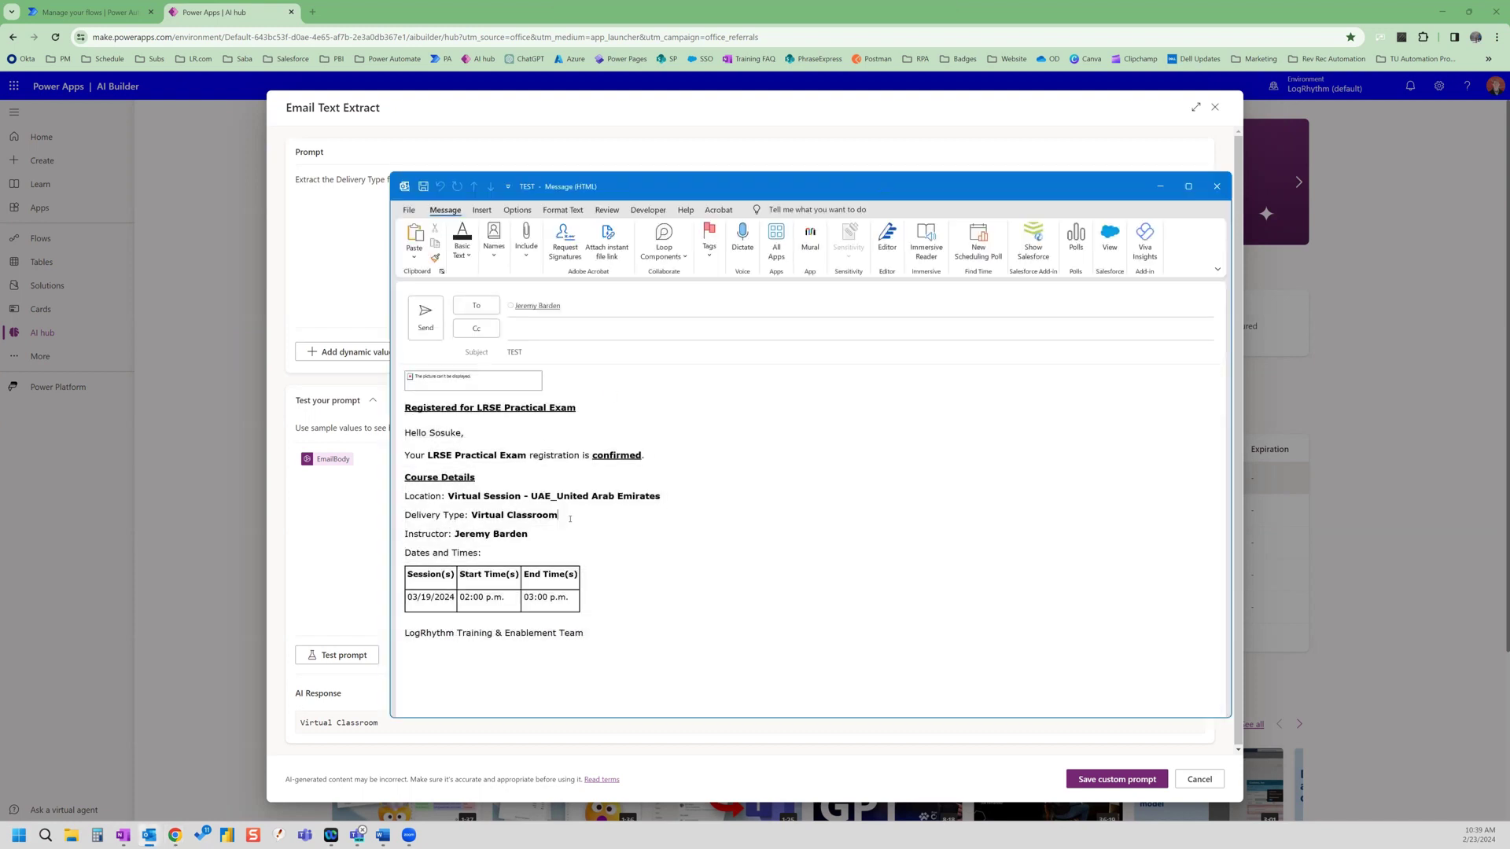
pyautogui.moveTo(572, 519); pyautogui.dragTo(405, 517)
pyautogui.hotkey('ctrl', 'c')
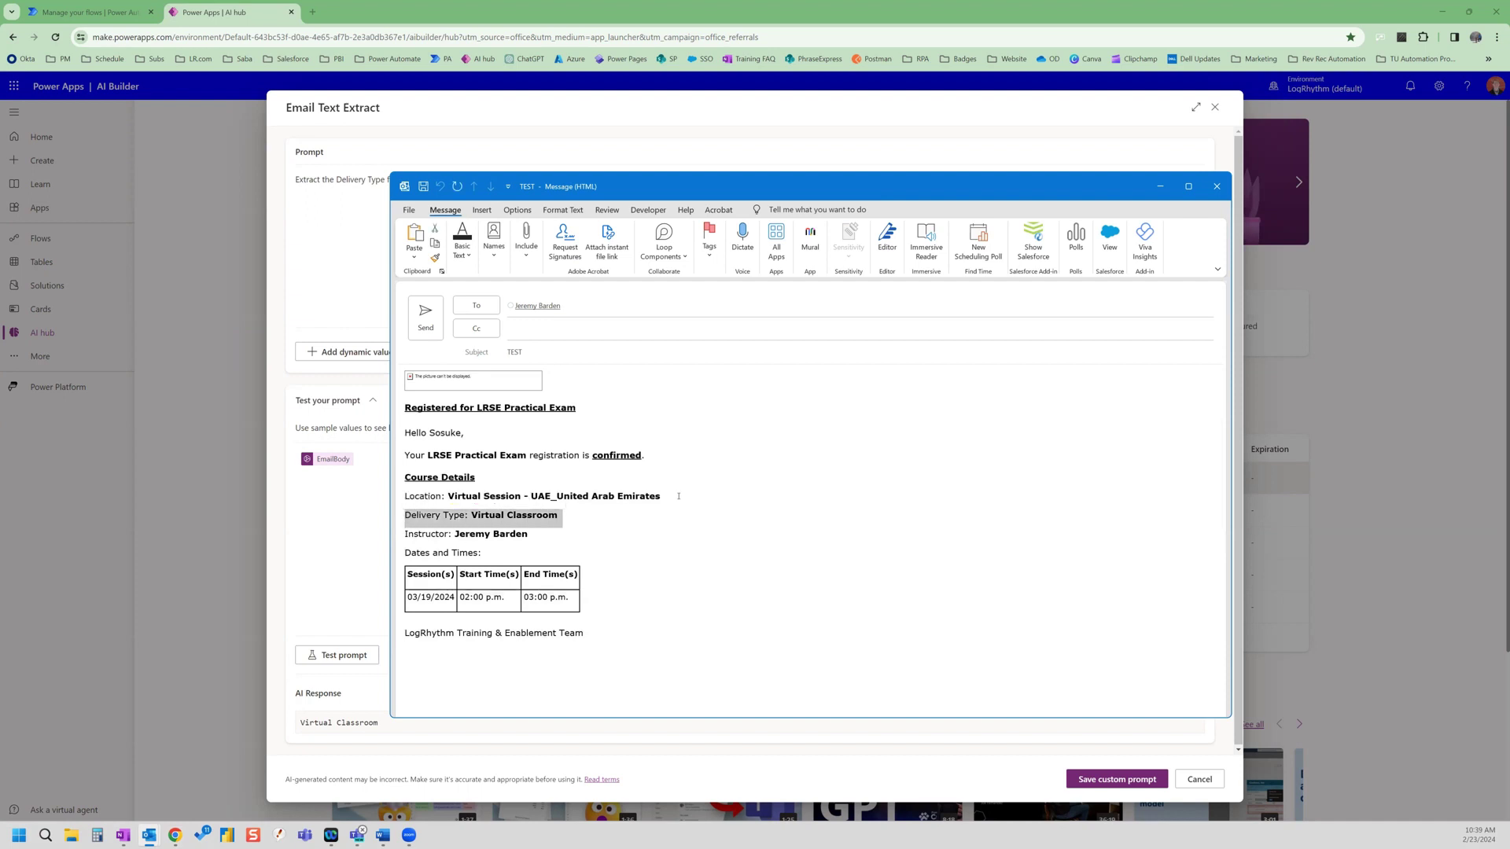
pyautogui.click(405, 496)
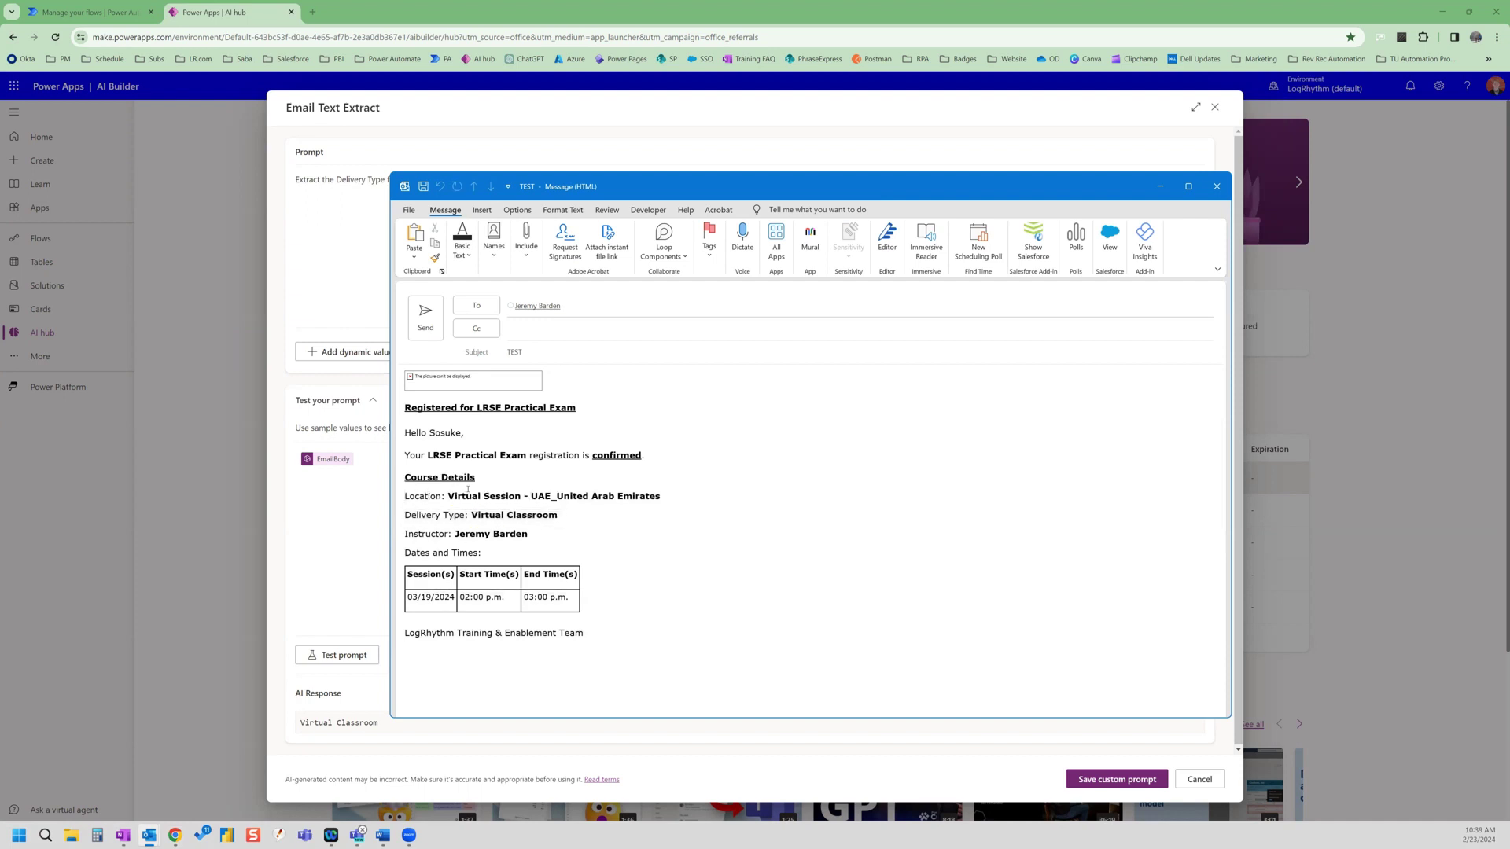
pyautogui.press('Return')
pyautogui.hotkey('ctrl', 'v')
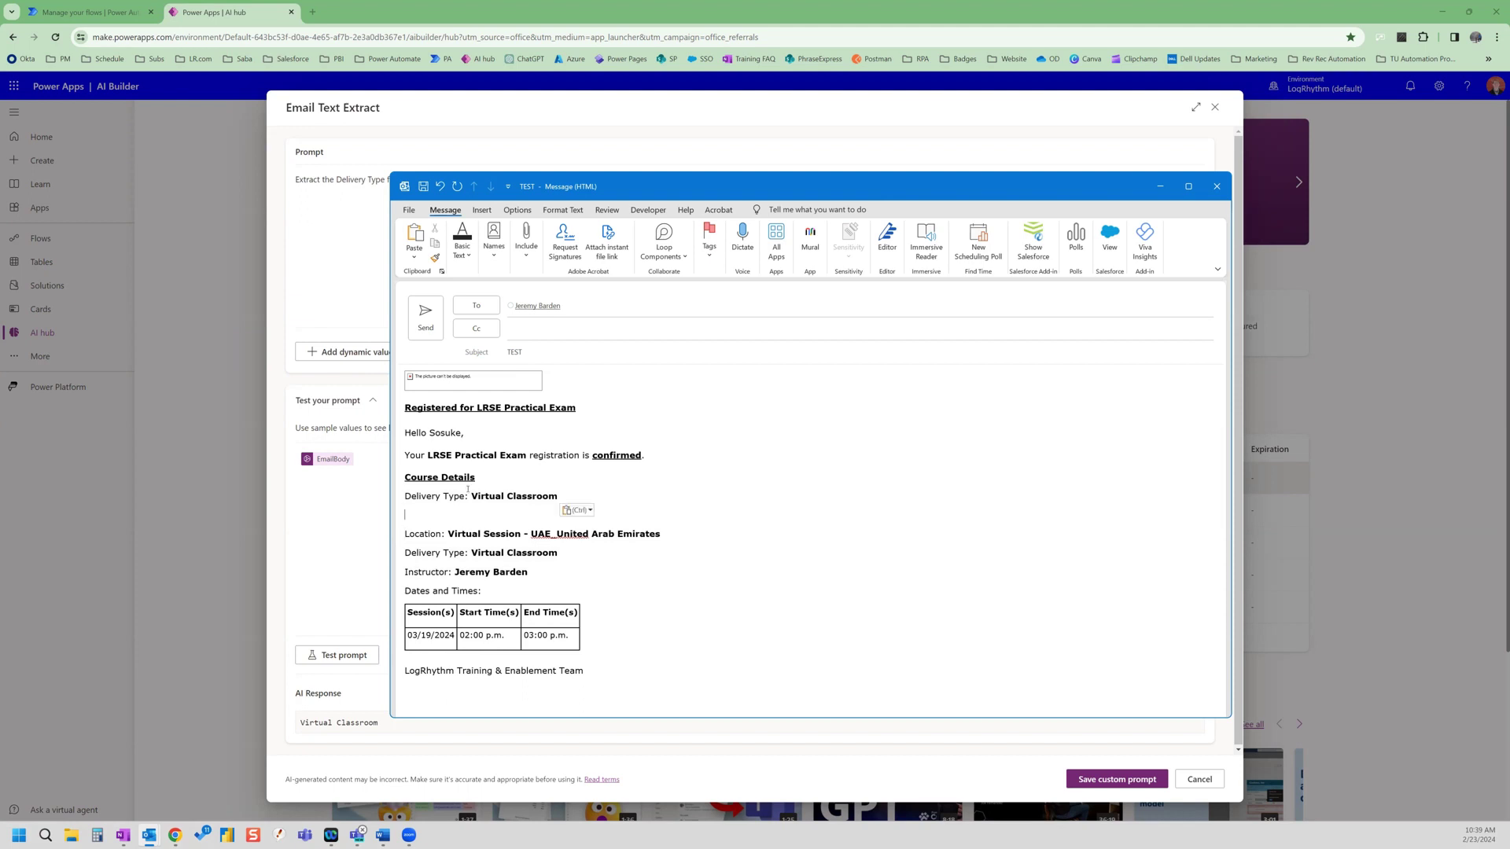
pyautogui.press('BackSpace')
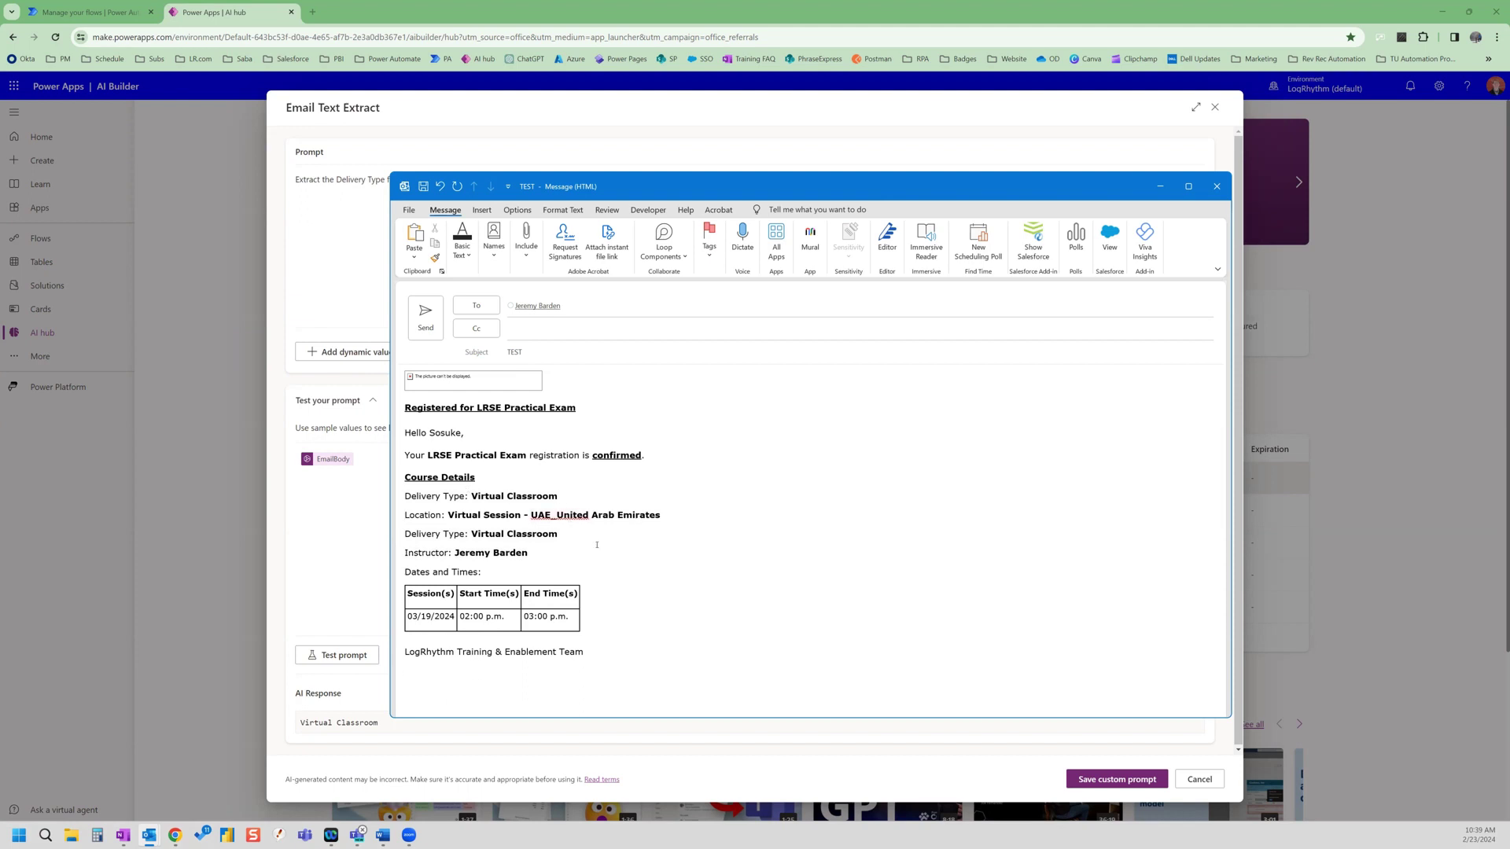
# Delete the original Delivery Type line and copy the whole email body.
pyautogui.tripleClick(573, 536)
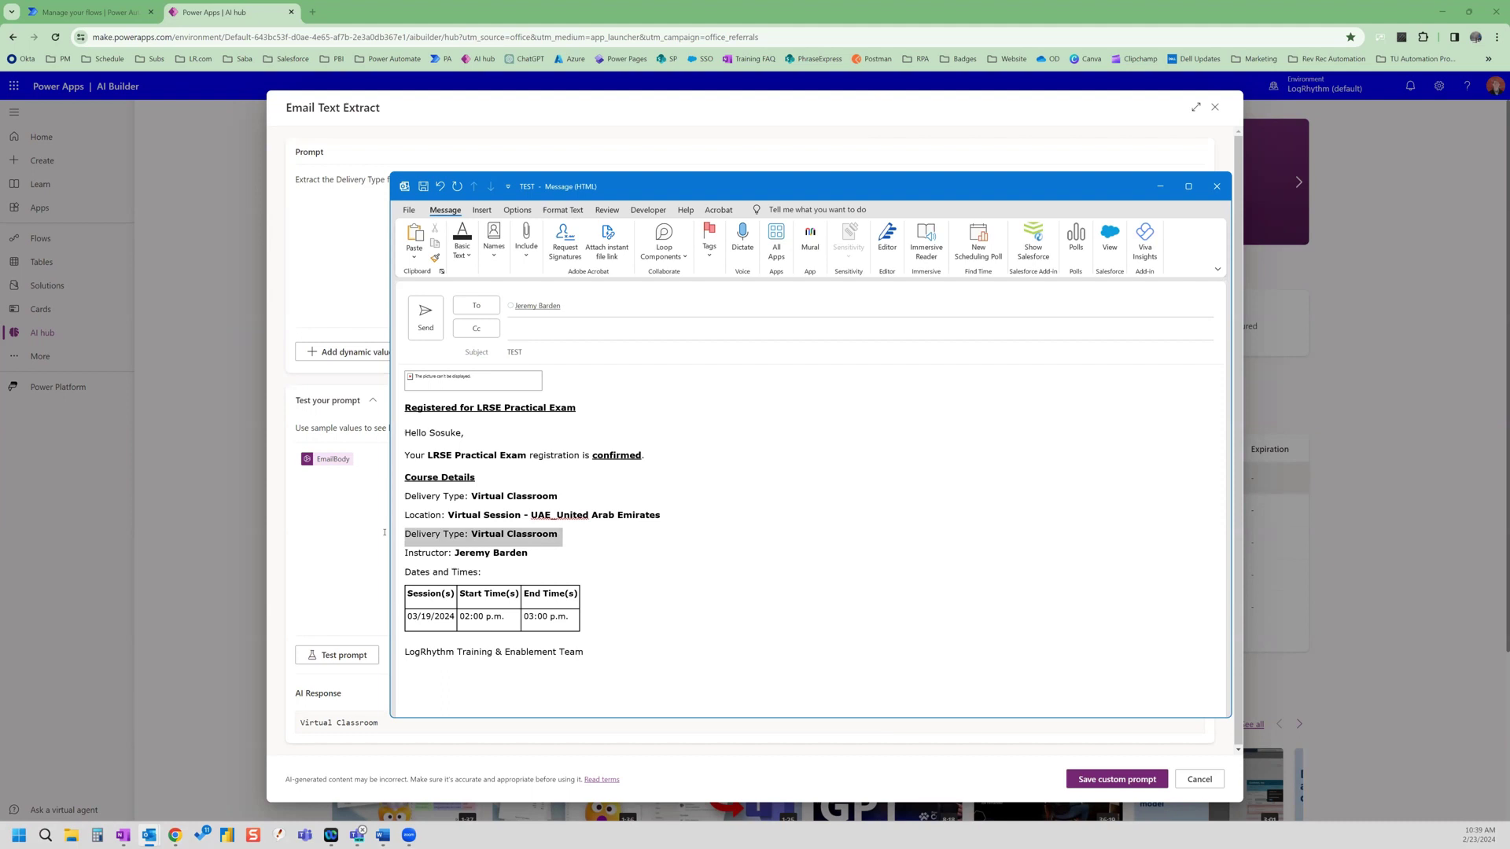
pyautogui.press('BackSpace')
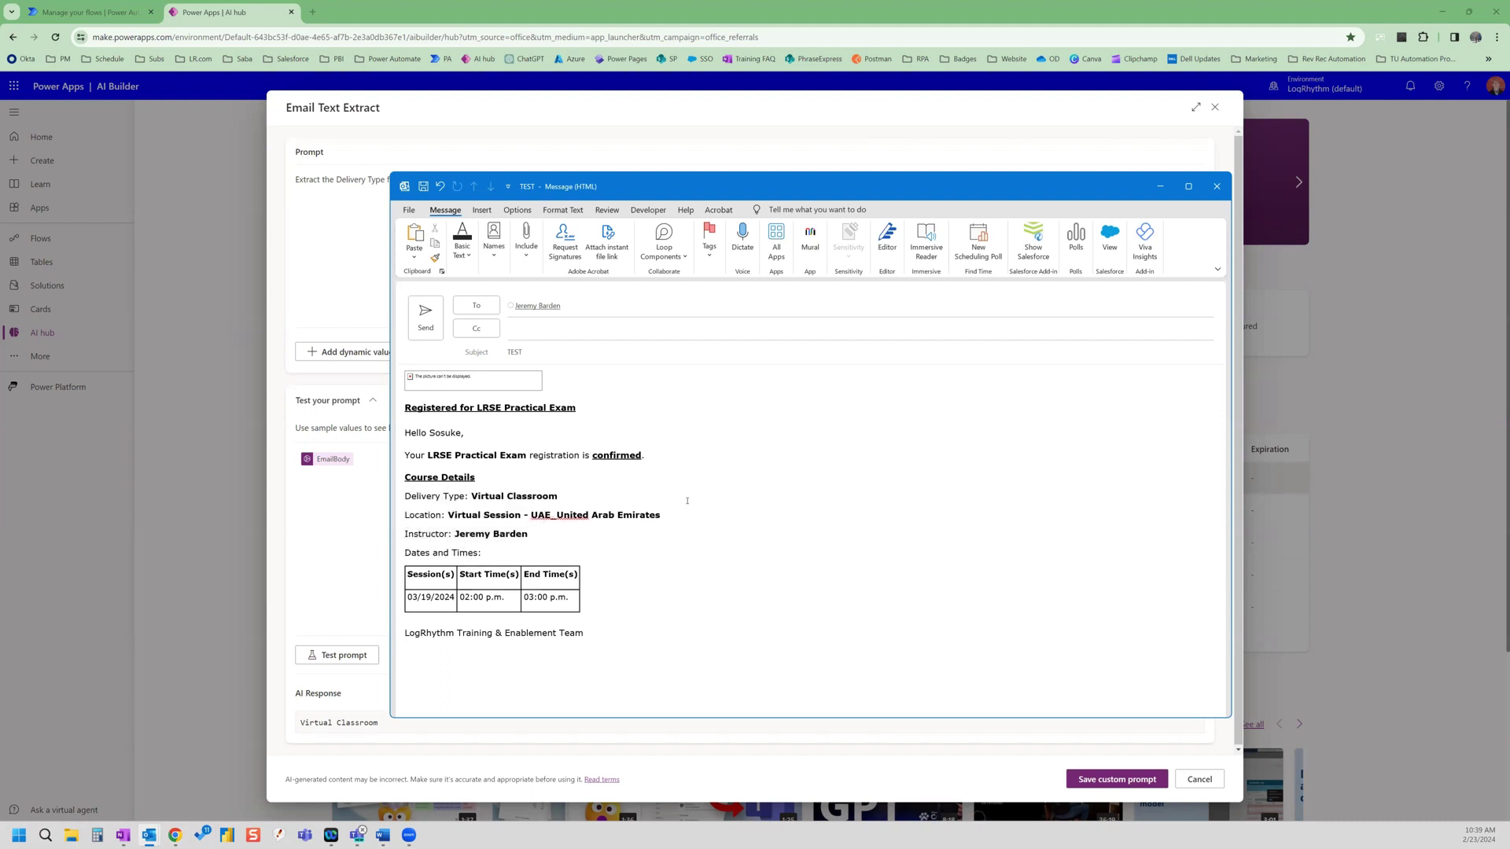
pyautogui.moveTo(597, 623); pyautogui.dragTo(398, 393)
pyautogui.hotkey('ctrl', 'c')
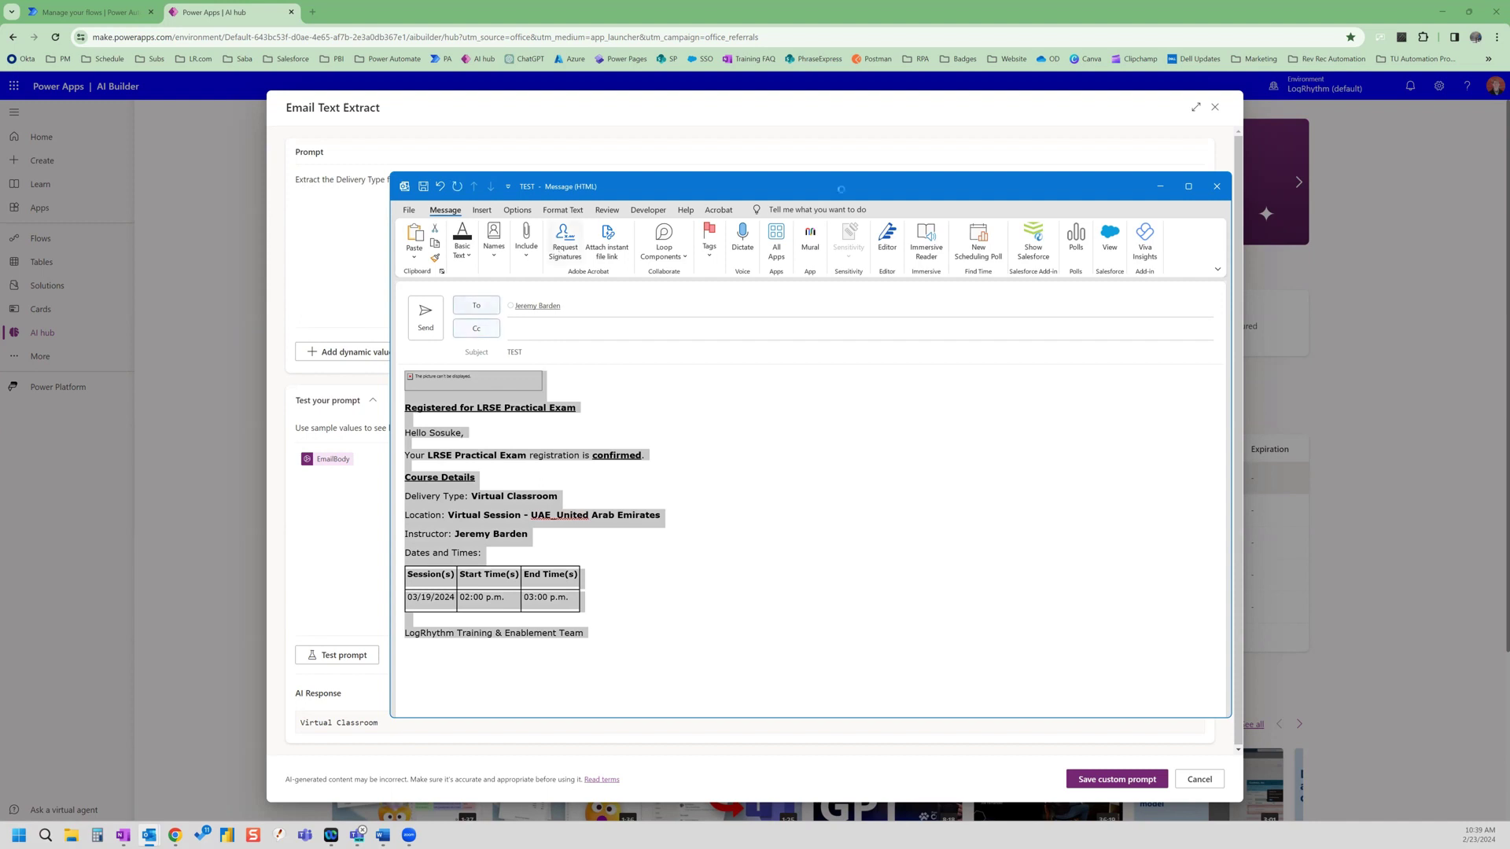
# Replace the EmailBody sample with the reordered email and test the prompt.
pyautogui.click(1159, 187)
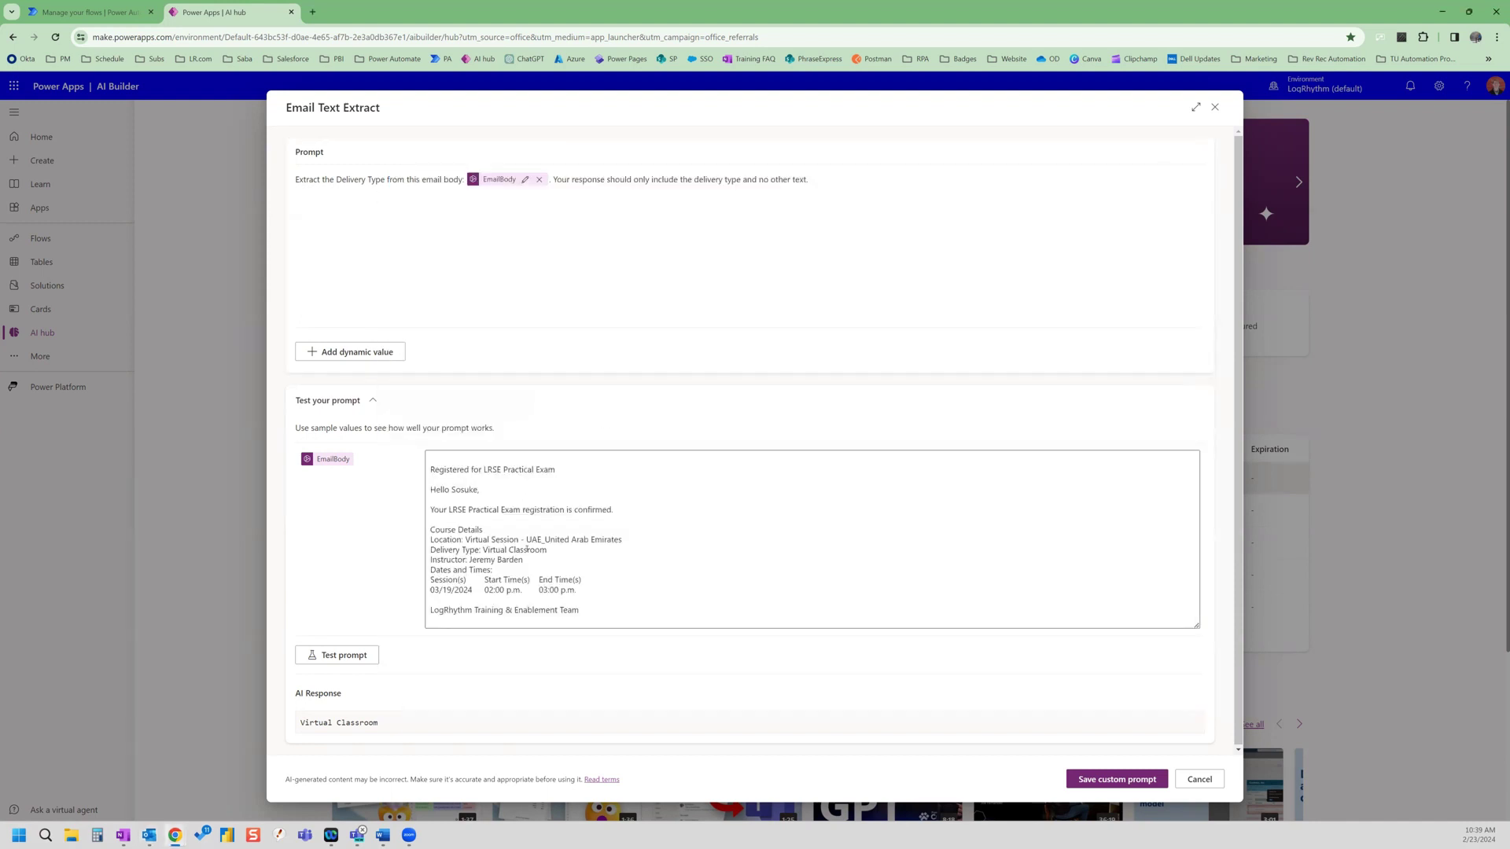
pyautogui.moveTo(608, 611); pyautogui.dragTo(422, 458)
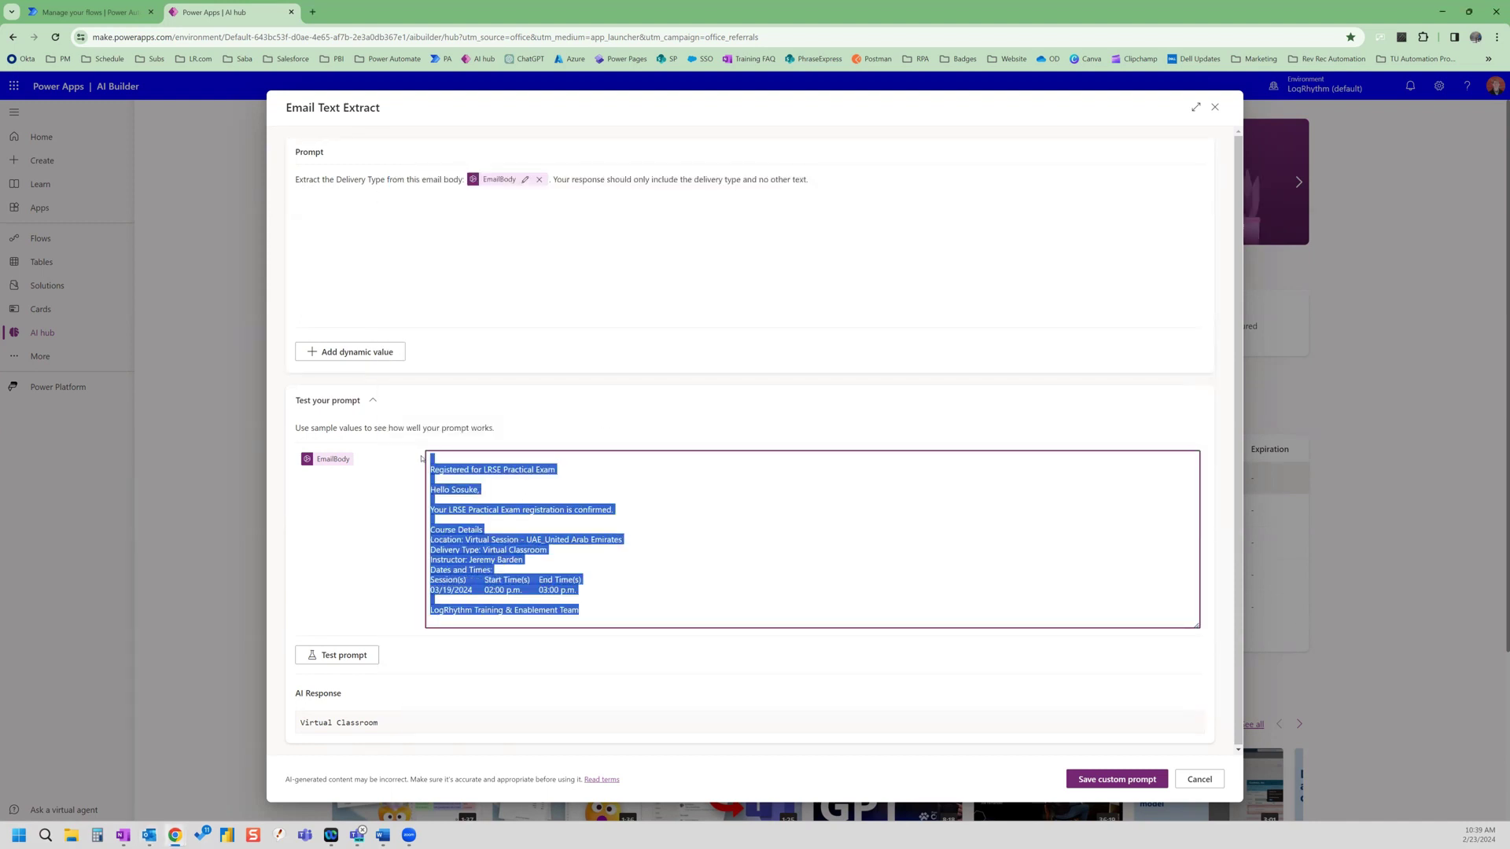
pyautogui.hotkey('ctrl', 'v')
pyautogui.click(360, 665)
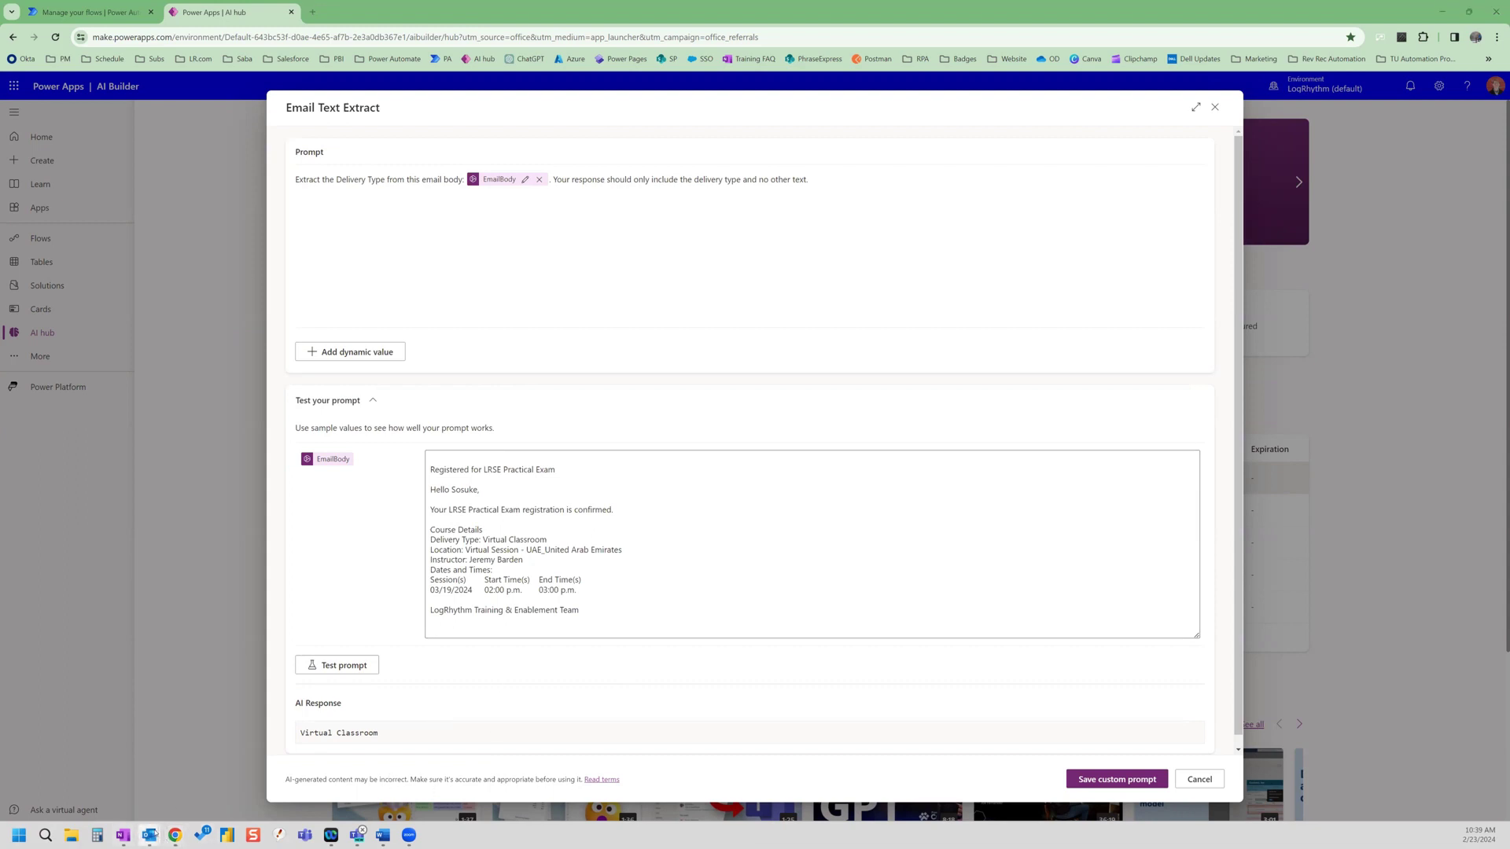
# Reword the Delivery Type line in the Outlook email and select the whole body.
pyautogui.moveTo(149, 834)
pyautogui.click(209, 767)
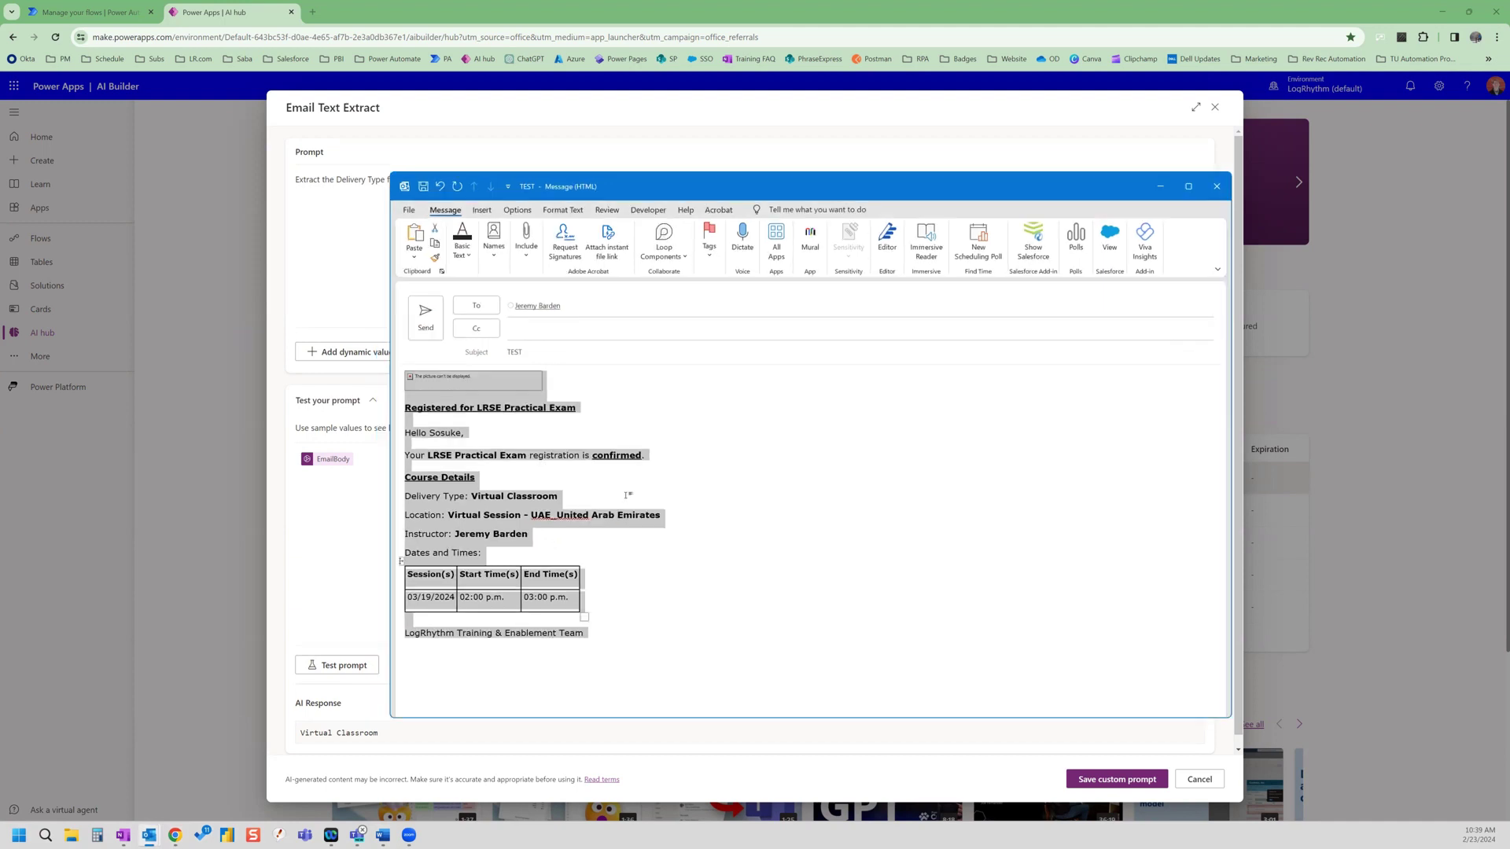
pyautogui.click(483, 496)
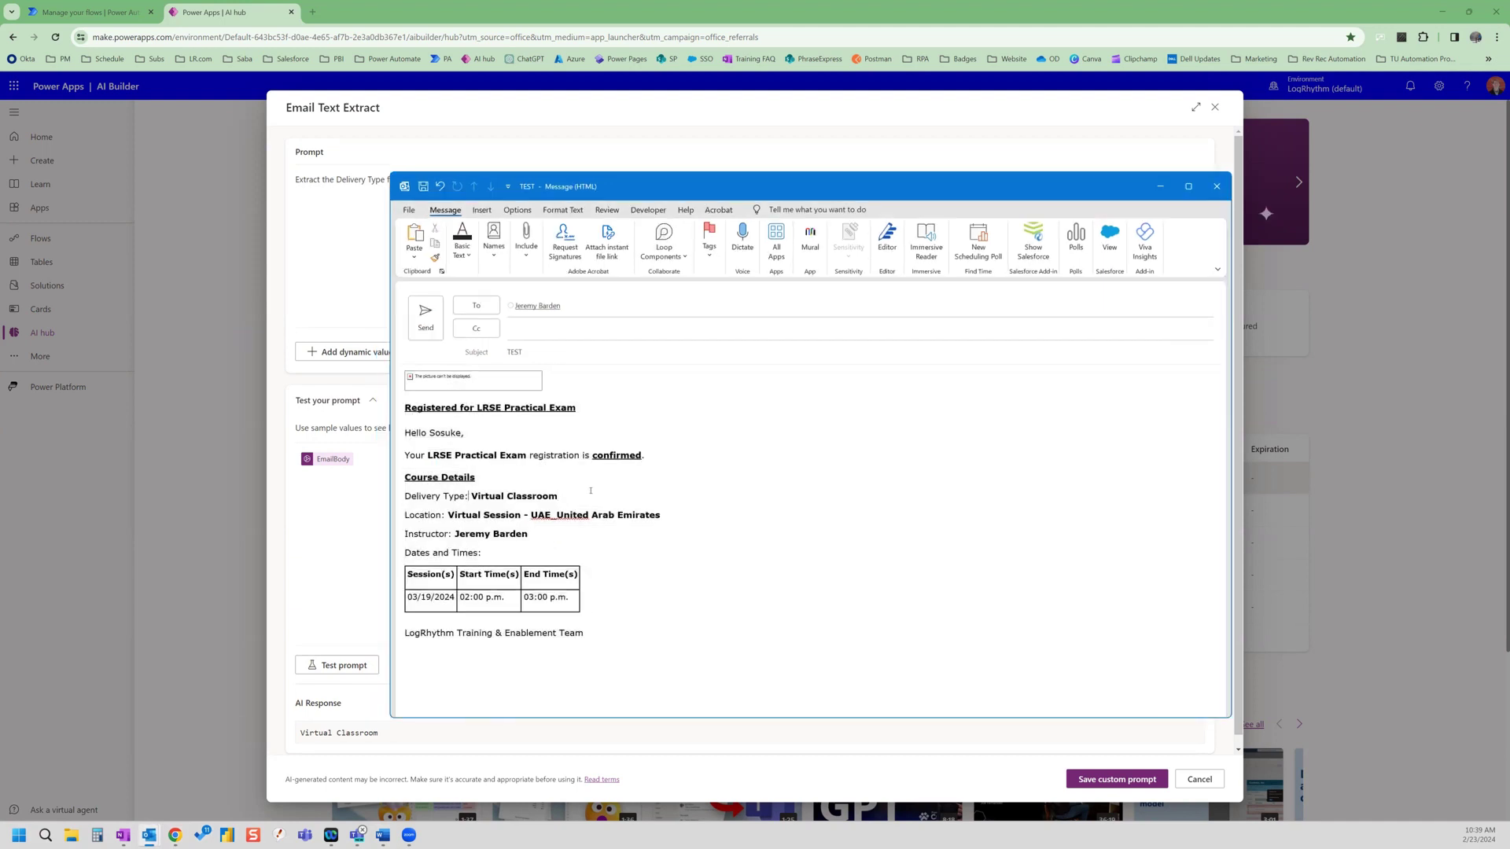
pyautogui.hotkey('ctrl', 'z')
pyautogui.hotkey('ctrl', 'z')
pyautogui.write('is')
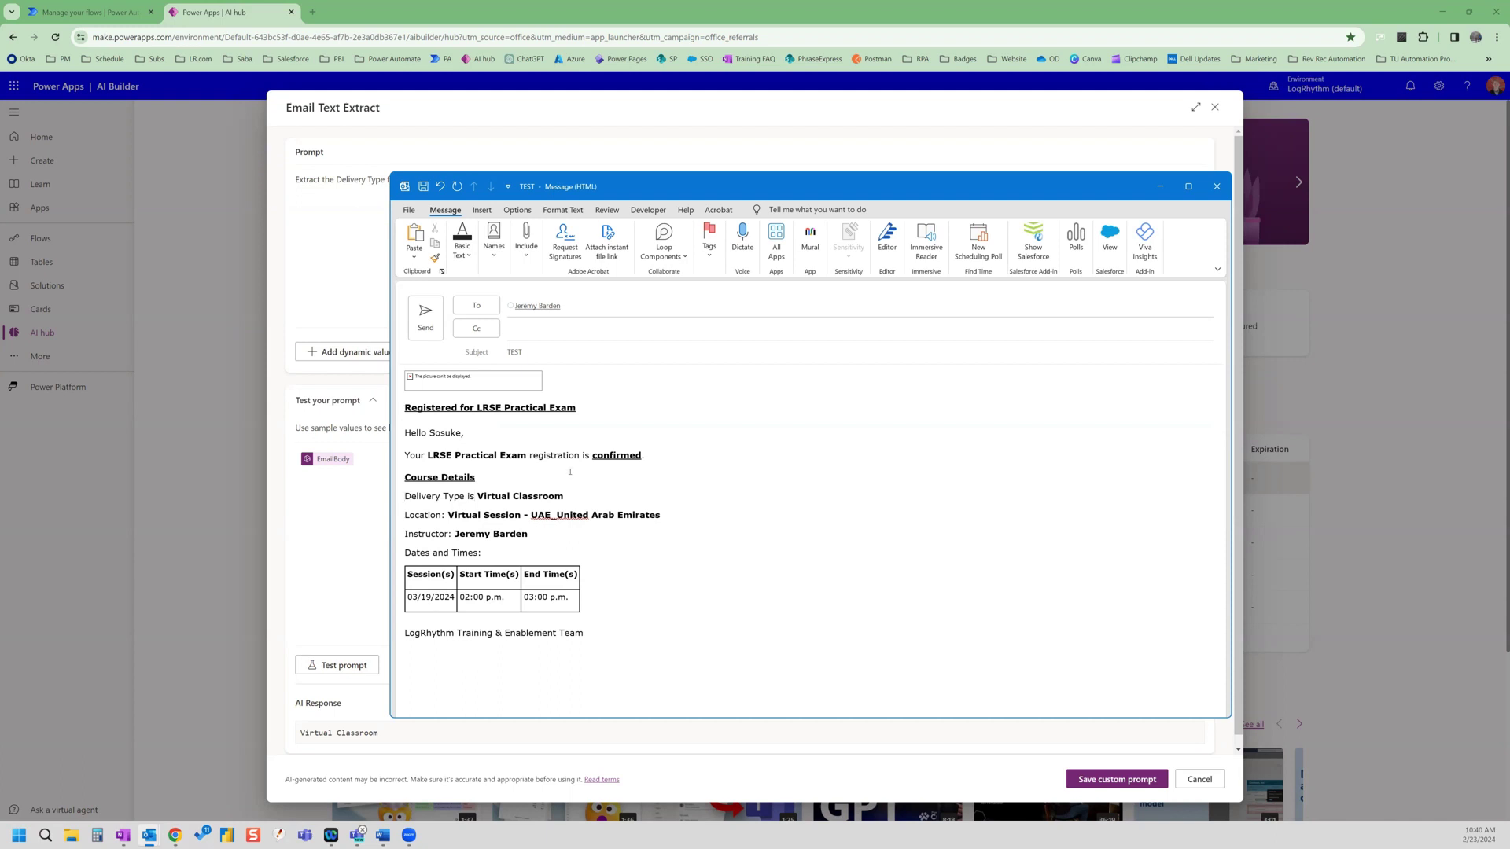
pyautogui.write('The')
pyautogui.hotkey('ctrl', 'a')
pyautogui.hotkey('ctrl', 'c')
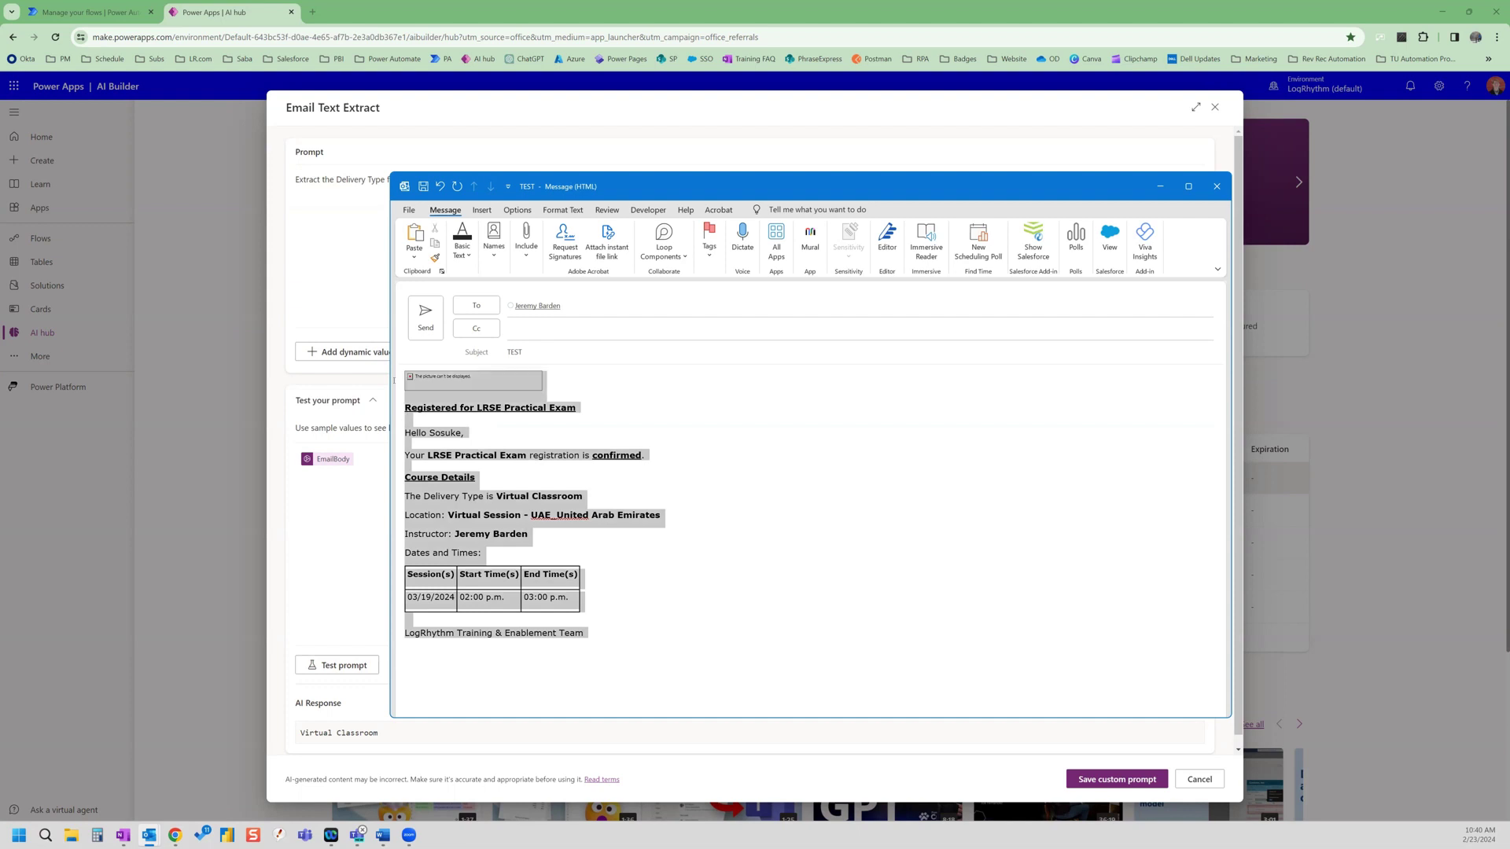
# Paste the reworded email as EmailBody sample text and test the prompt again.
pyautogui.click(352, 505)
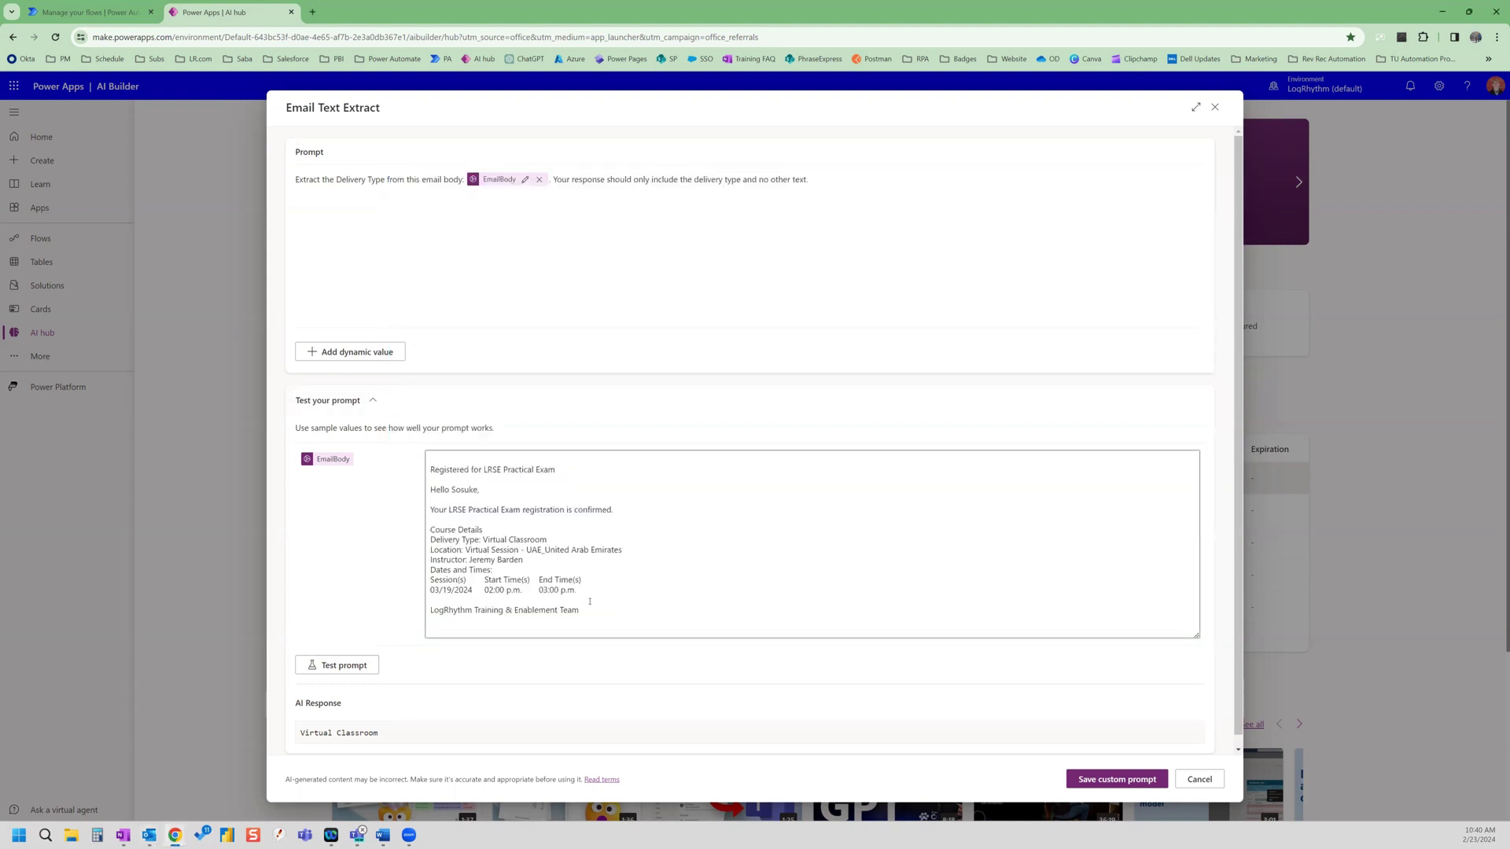
pyautogui.moveTo(590, 601)
pyautogui.mouseDown()
pyautogui.moveTo(440, 606)
pyautogui.moveTo(435, 448)
pyautogui.mouseUp()
pyautogui.hotkey('ctrl', 'v')
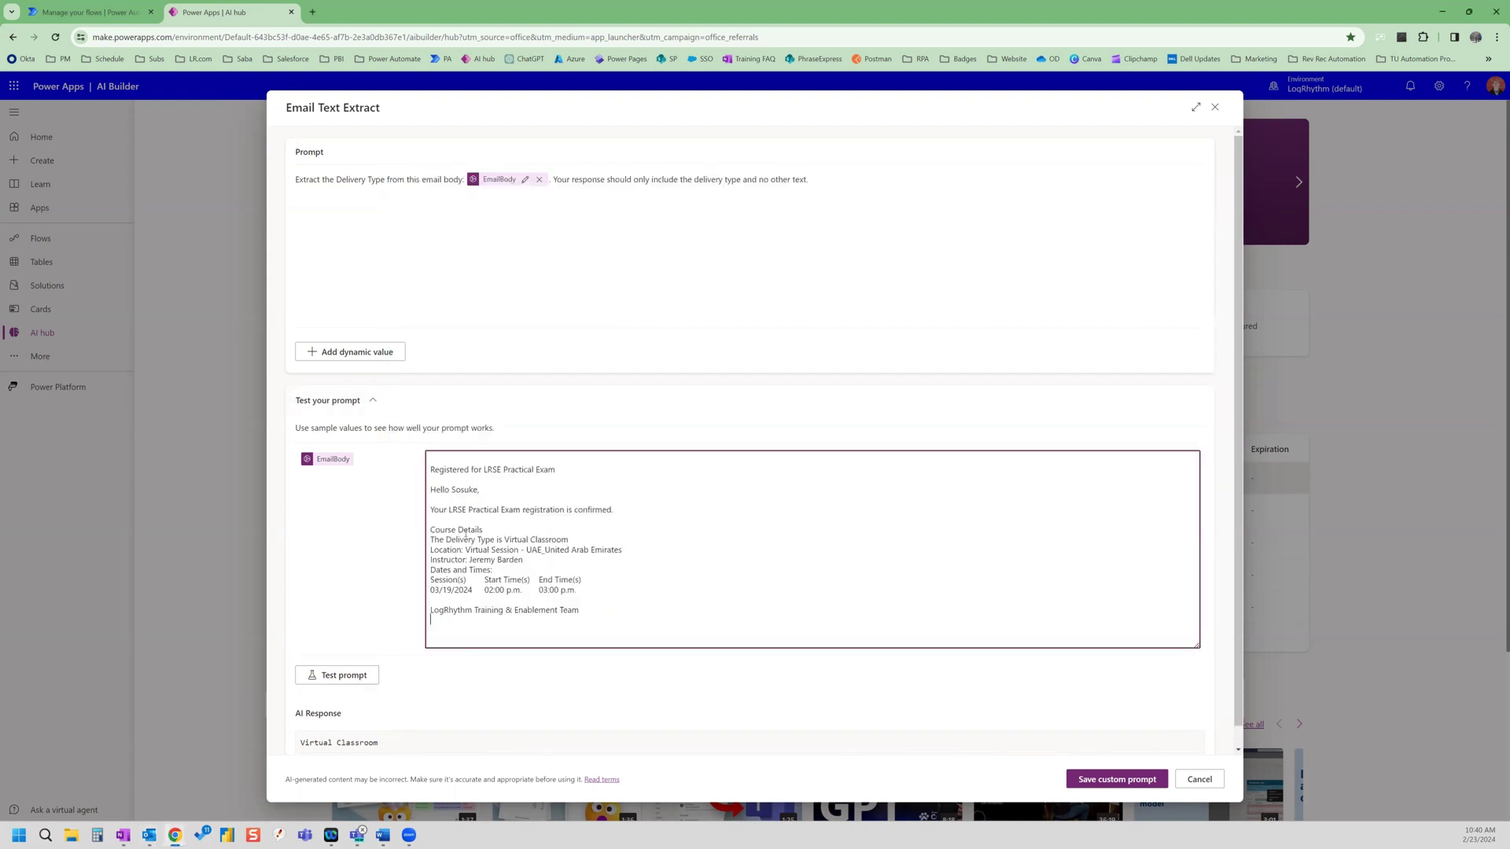
pyautogui.click(319, 676)
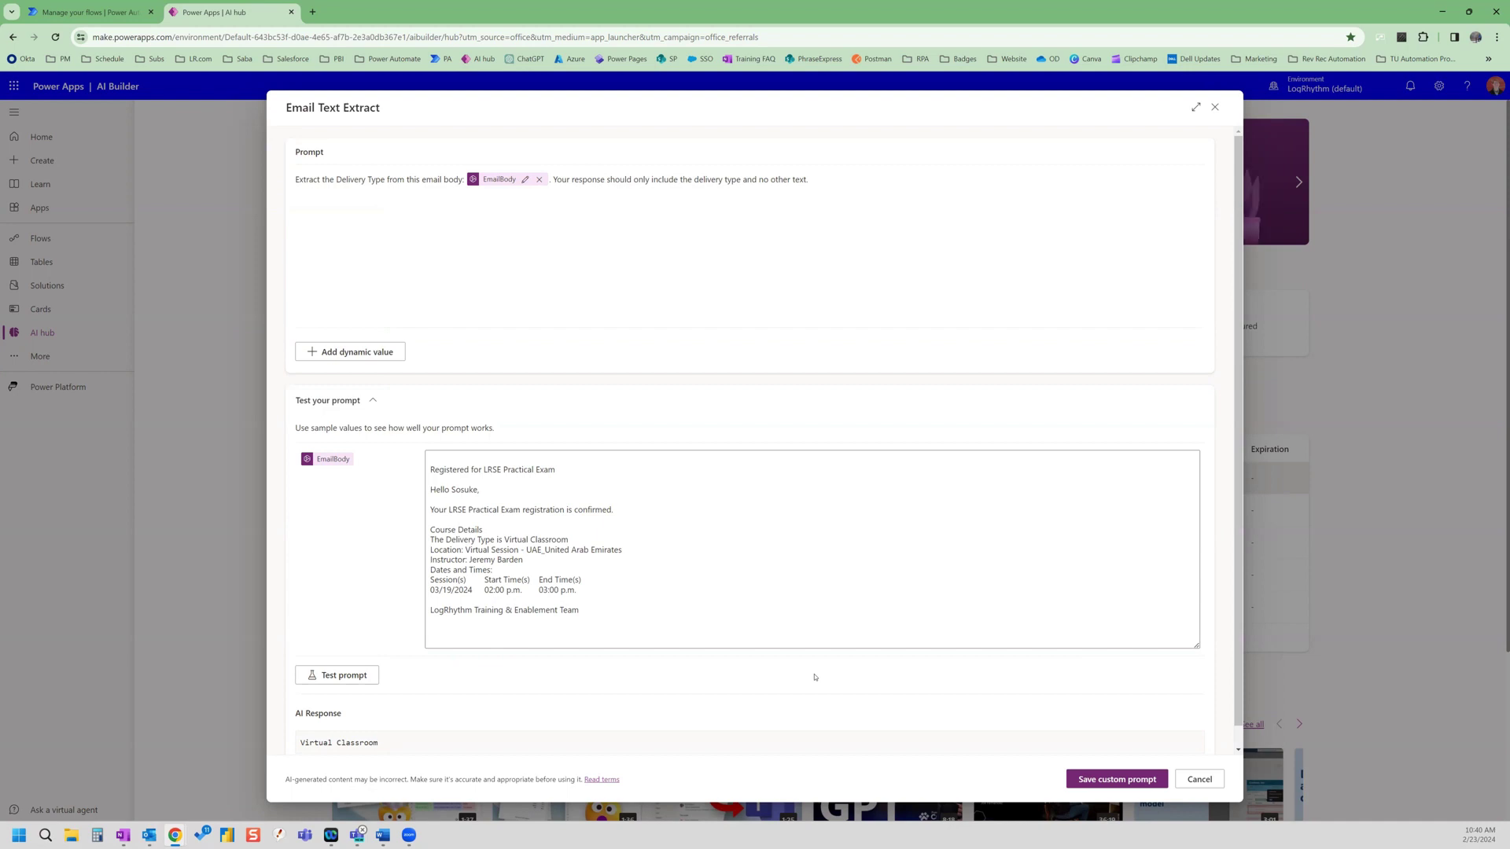
pyautogui.scroll(-1, 590, 657)
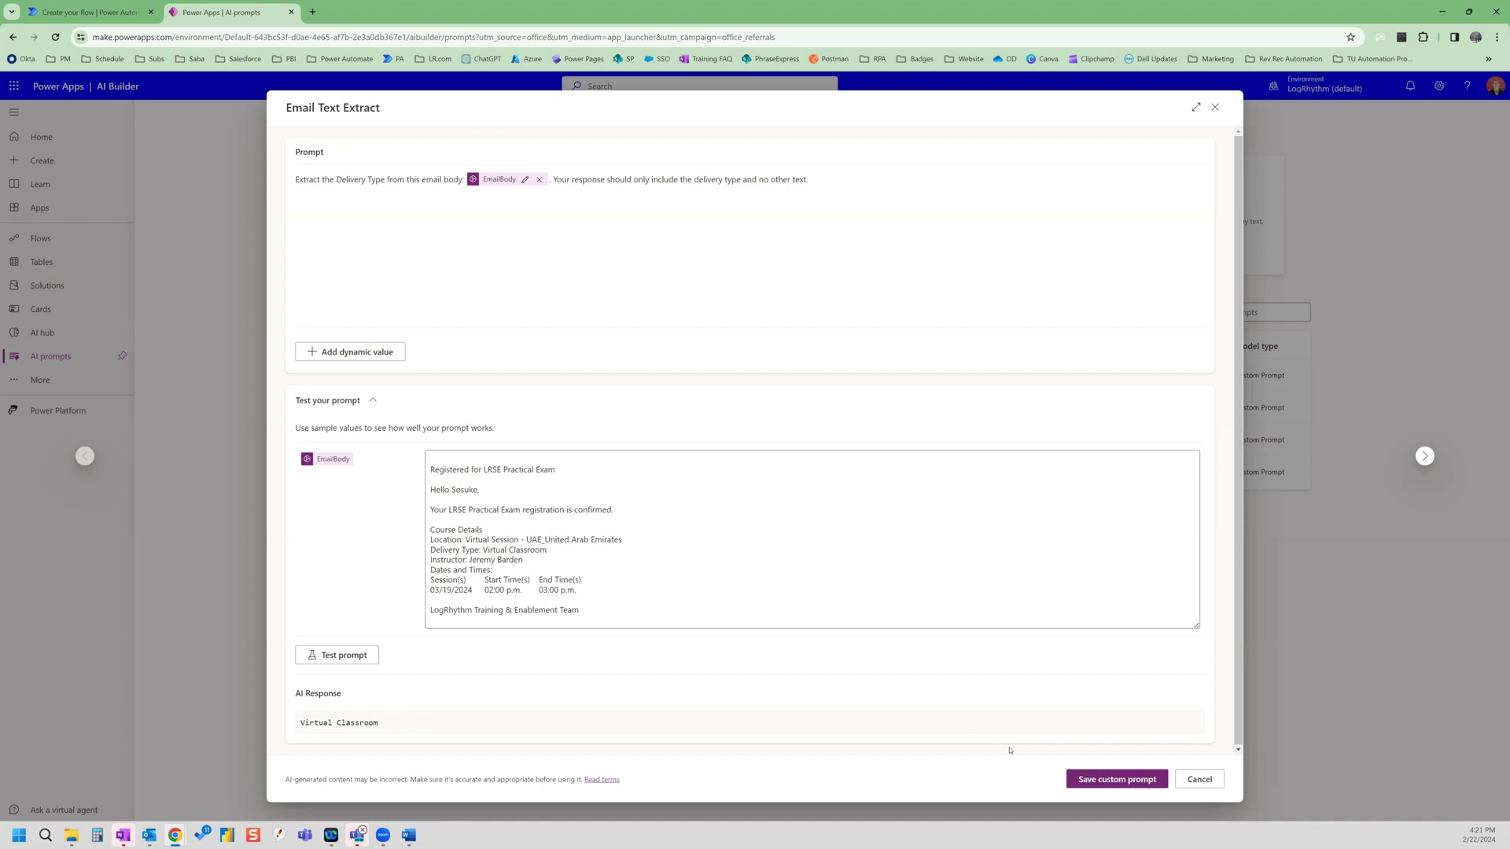
# Save the Email Text Extract prompt and check the flow's list of available prompts.
pyautogui.click(1124, 780)
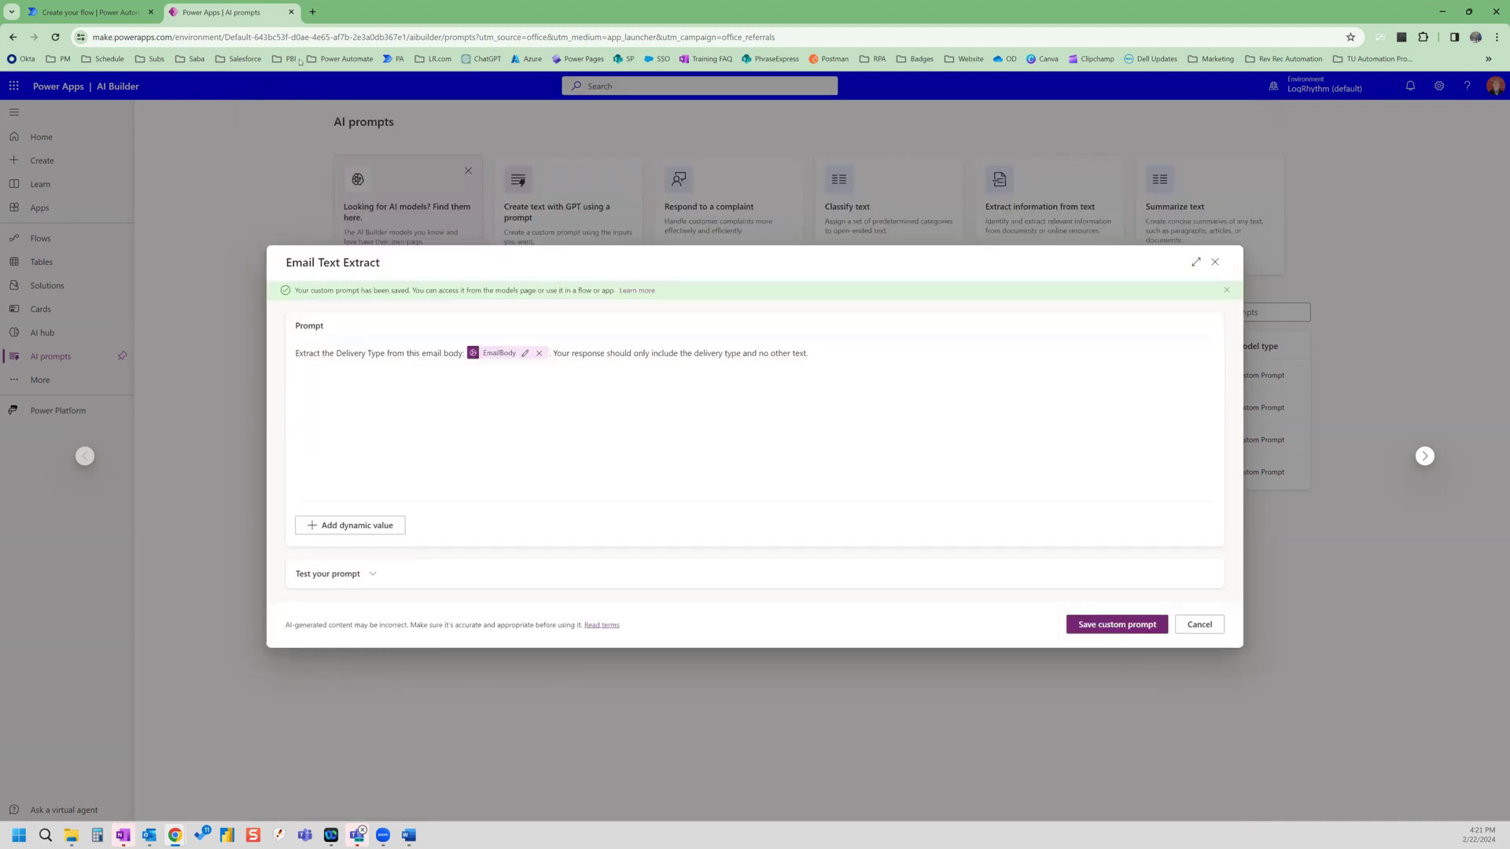
pyautogui.click(88, 12)
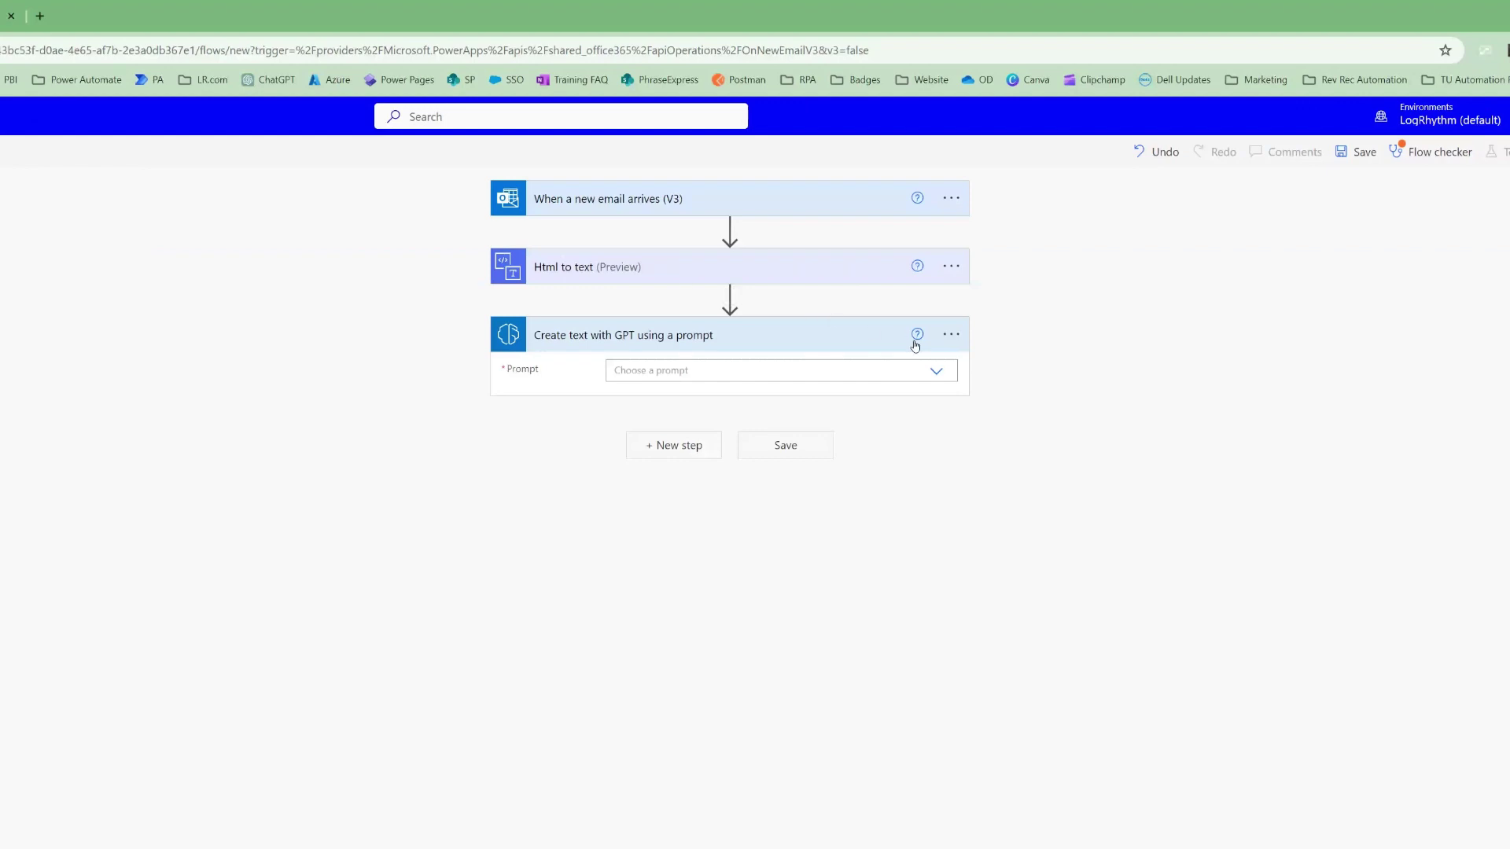
pyautogui.click(937, 371)
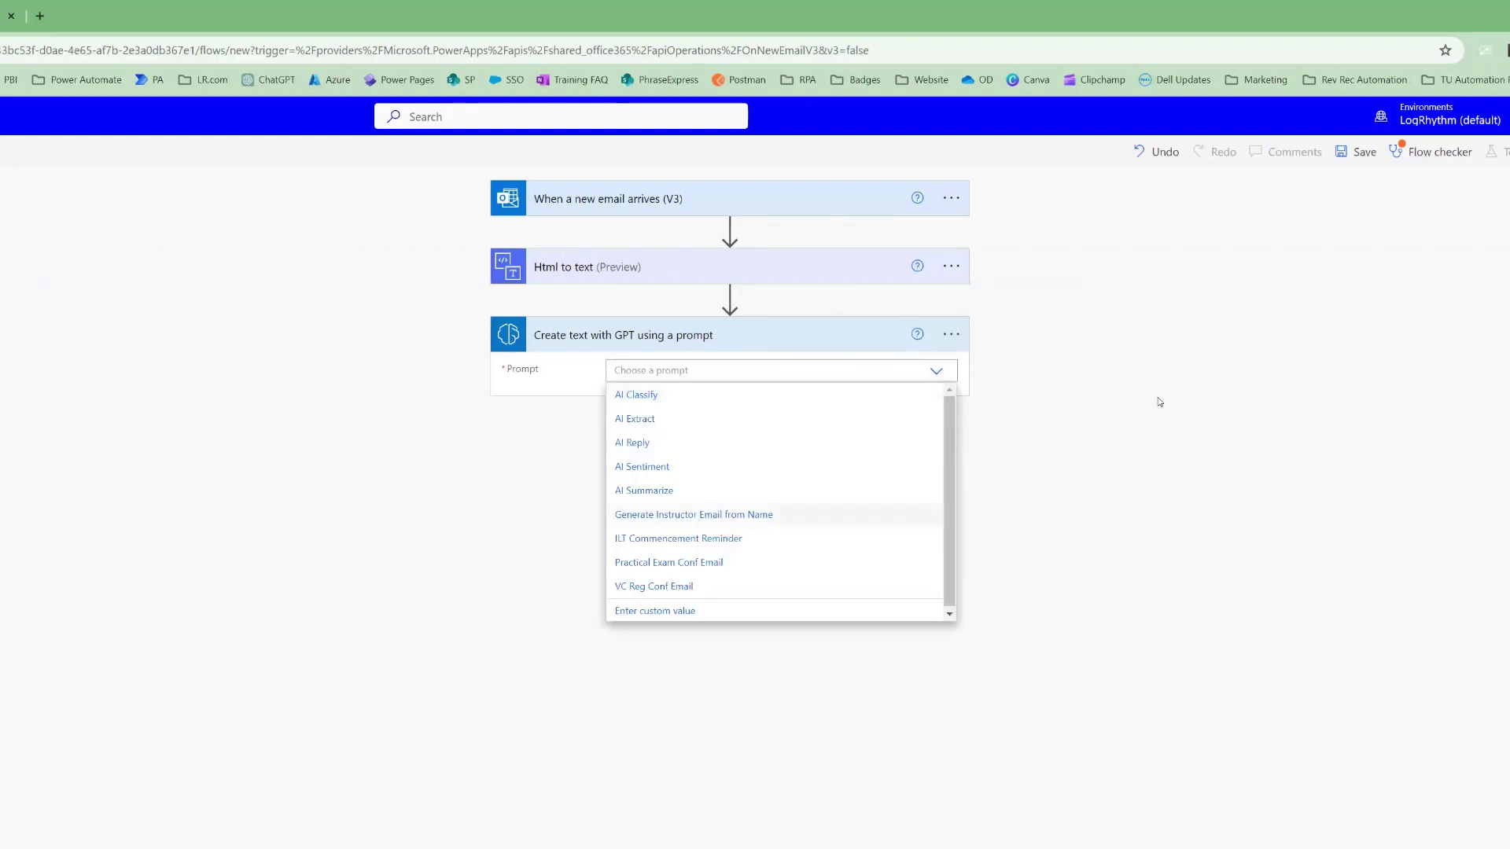
pyautogui.click(1118, 354)
# Delete the unconfigured Create text with GPT using a prompt step from the flow.
pyautogui.click(954, 332)
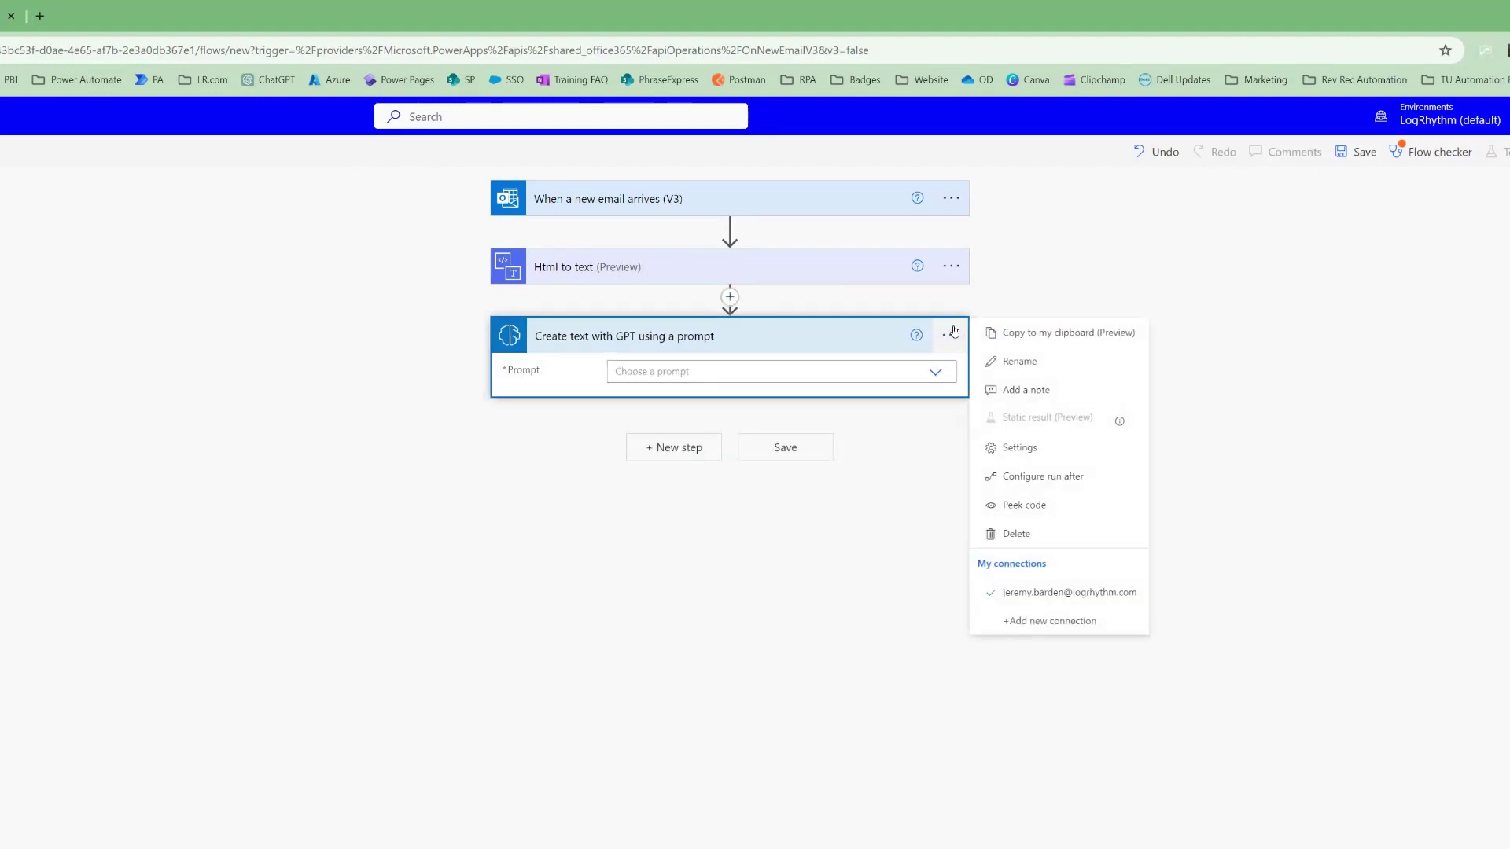
pyautogui.click(1015, 512)
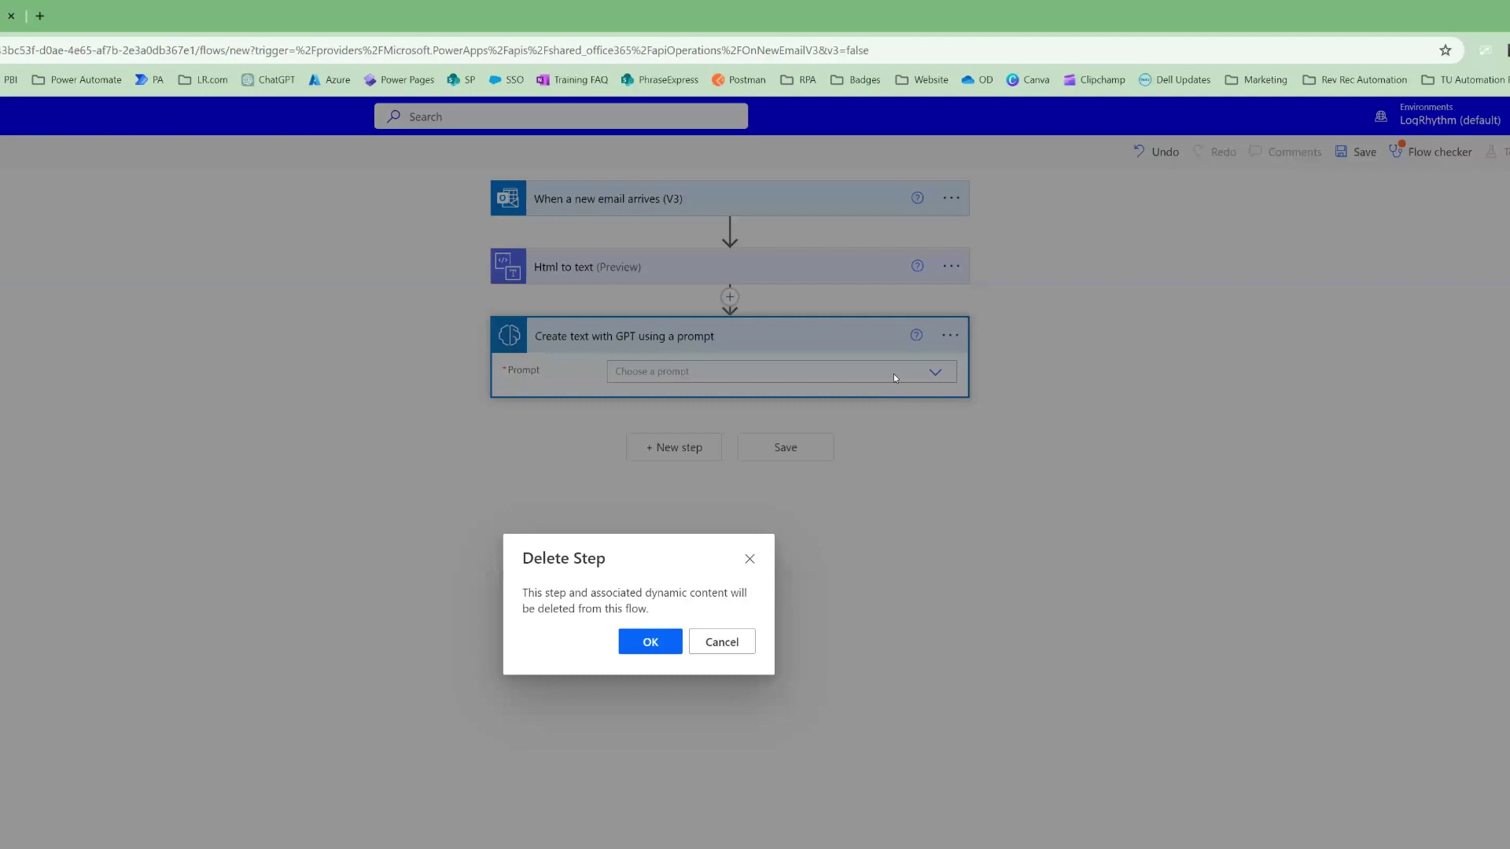
pyautogui.click(651, 643)
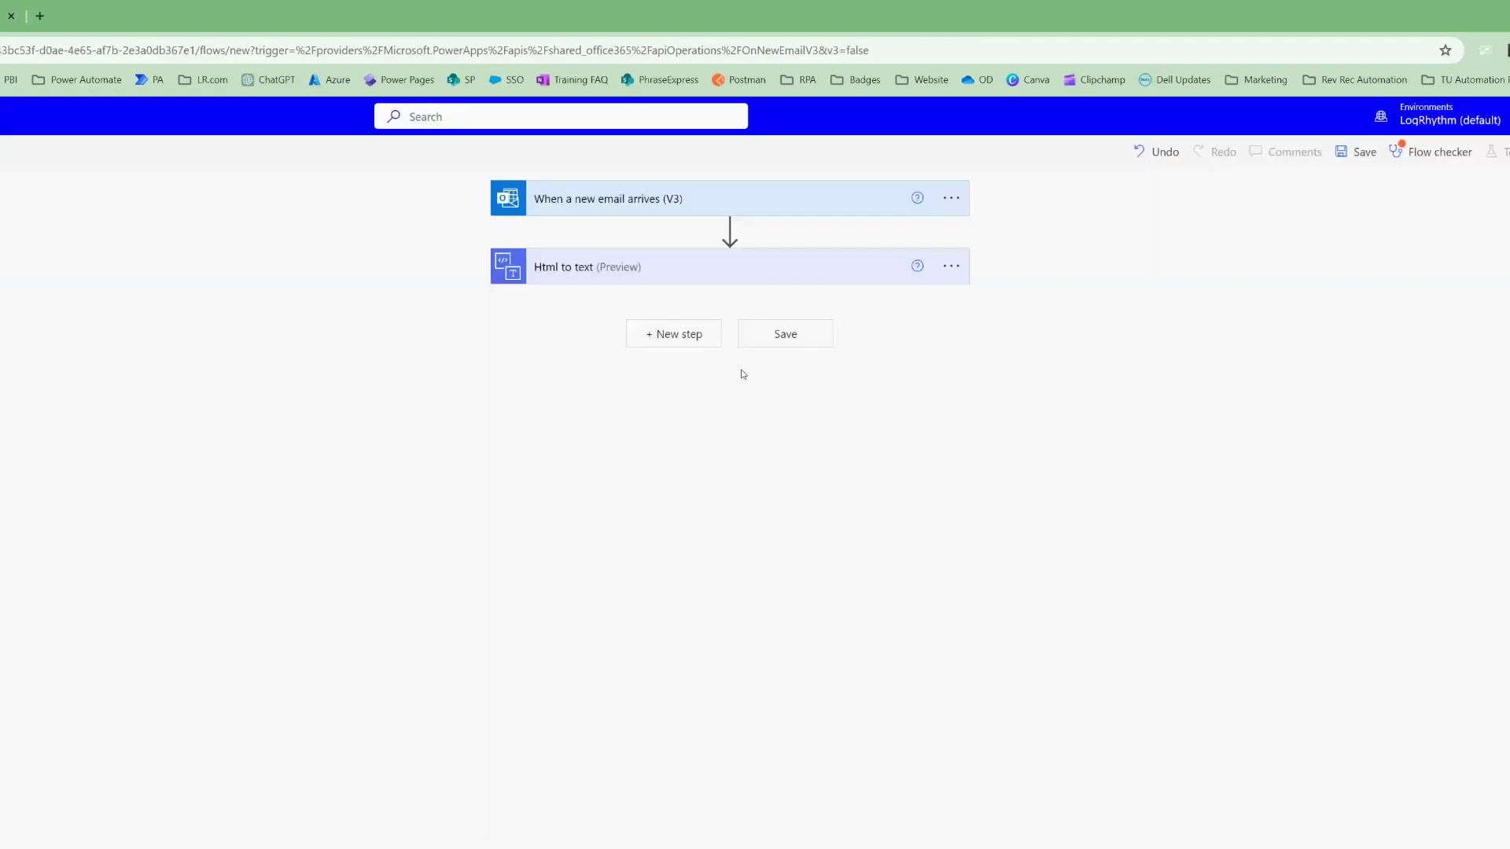
# Add an AI Builder 'Create text with GPT using a prompt' step after Html to text.
pyautogui.click(701, 337)
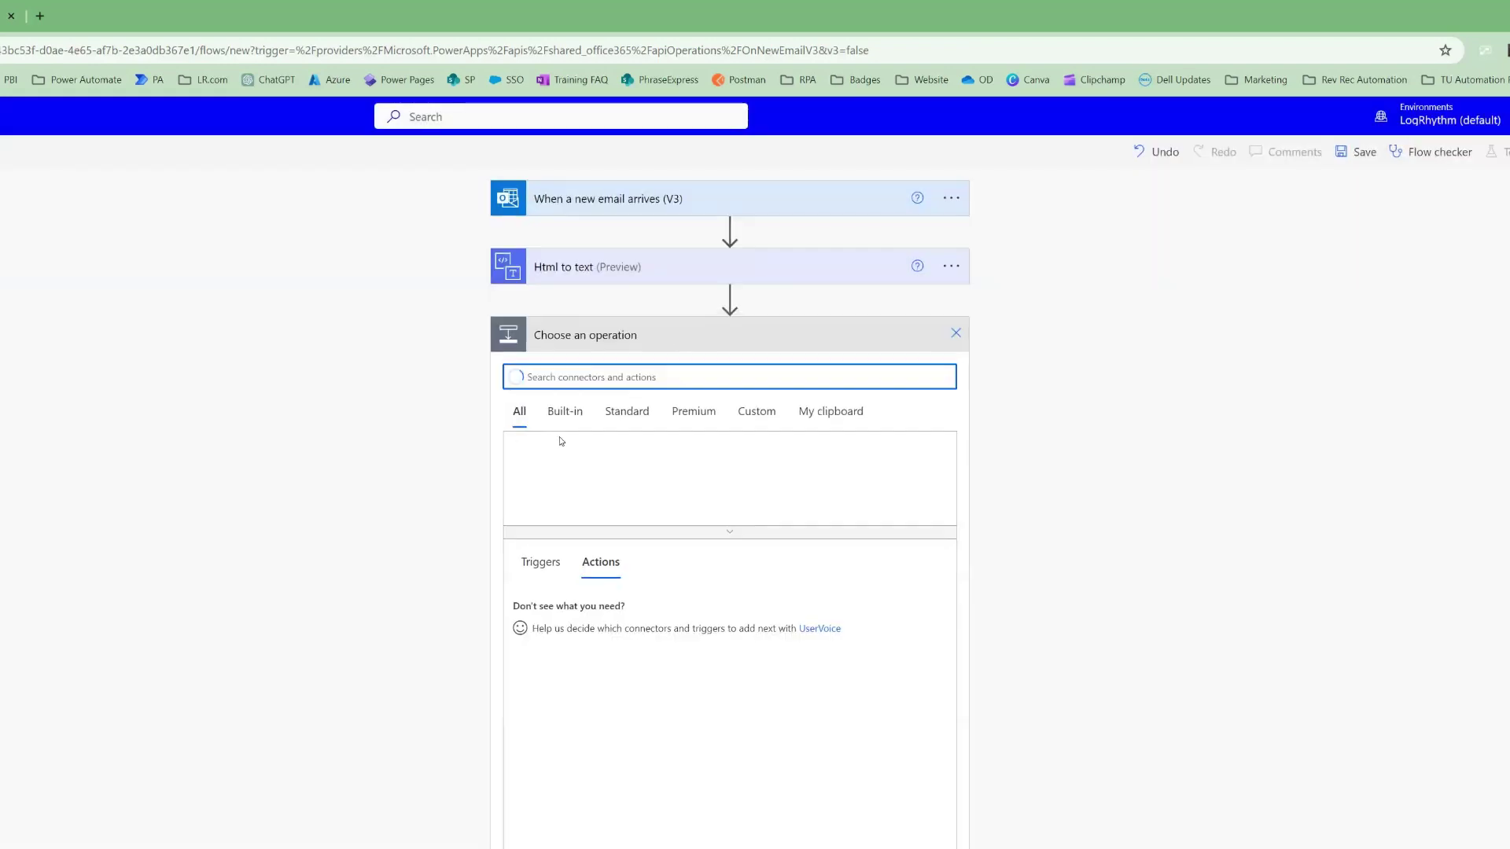
pyautogui.click(600, 464)
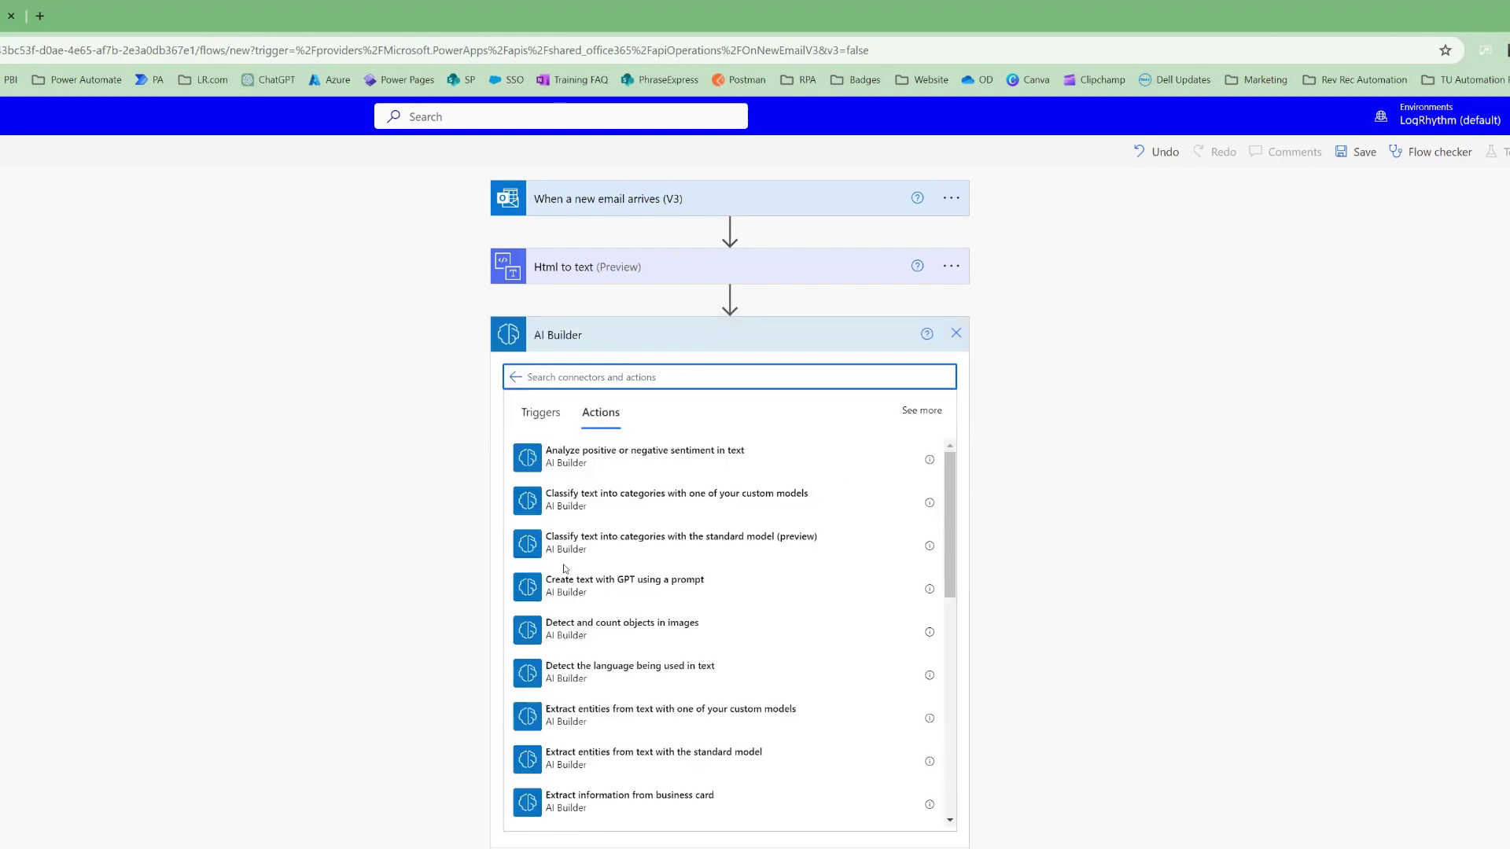
pyautogui.click(602, 586)
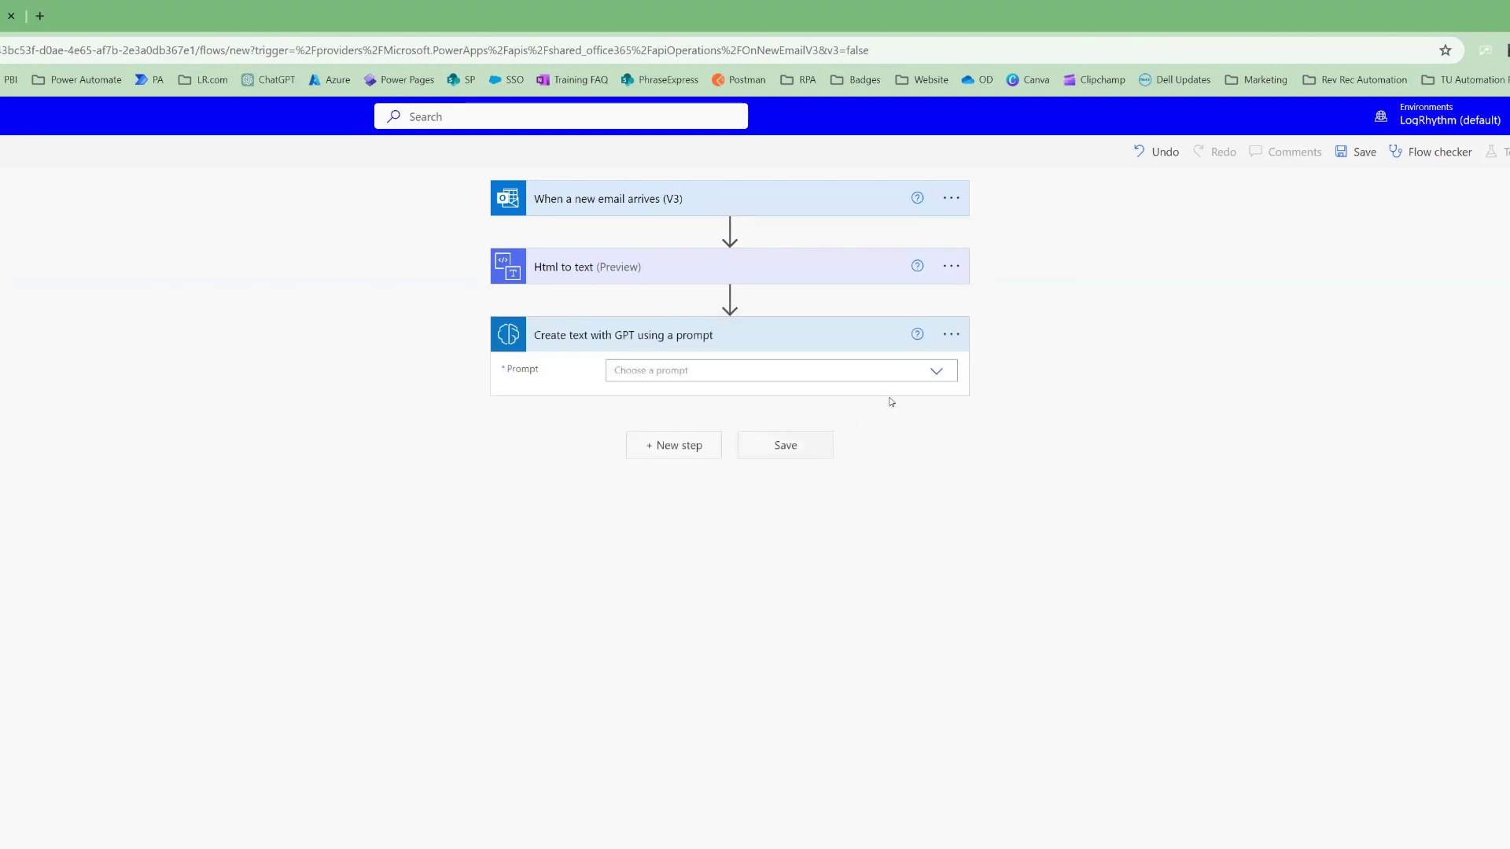
# Choose the Email Text Extract prompt and set EmailBody to the plain text content.
pyautogui.click(936, 373)
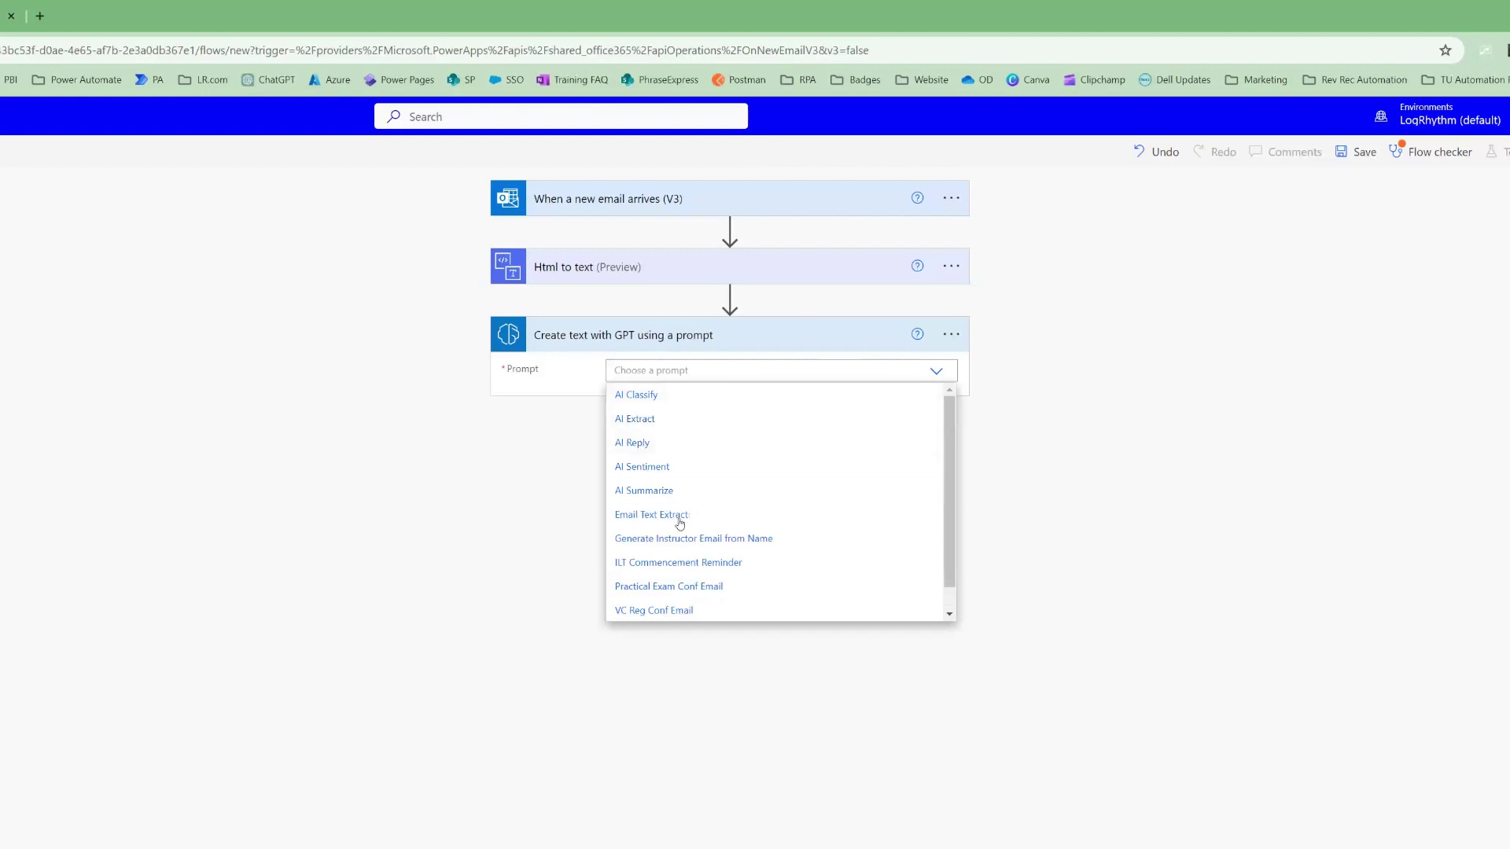
pyautogui.click(662, 516)
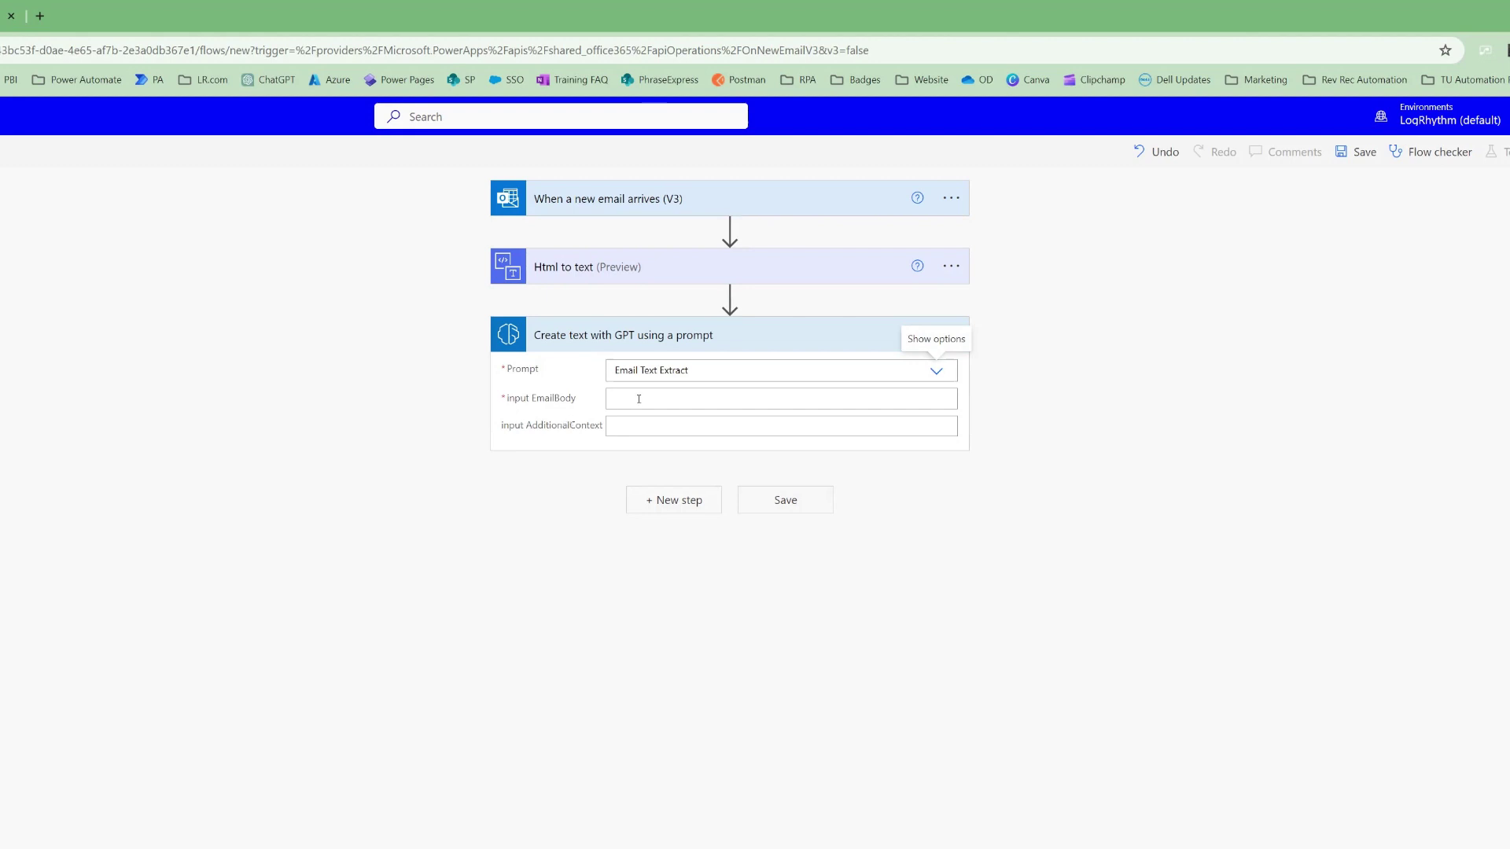
pyautogui.click(639, 399)
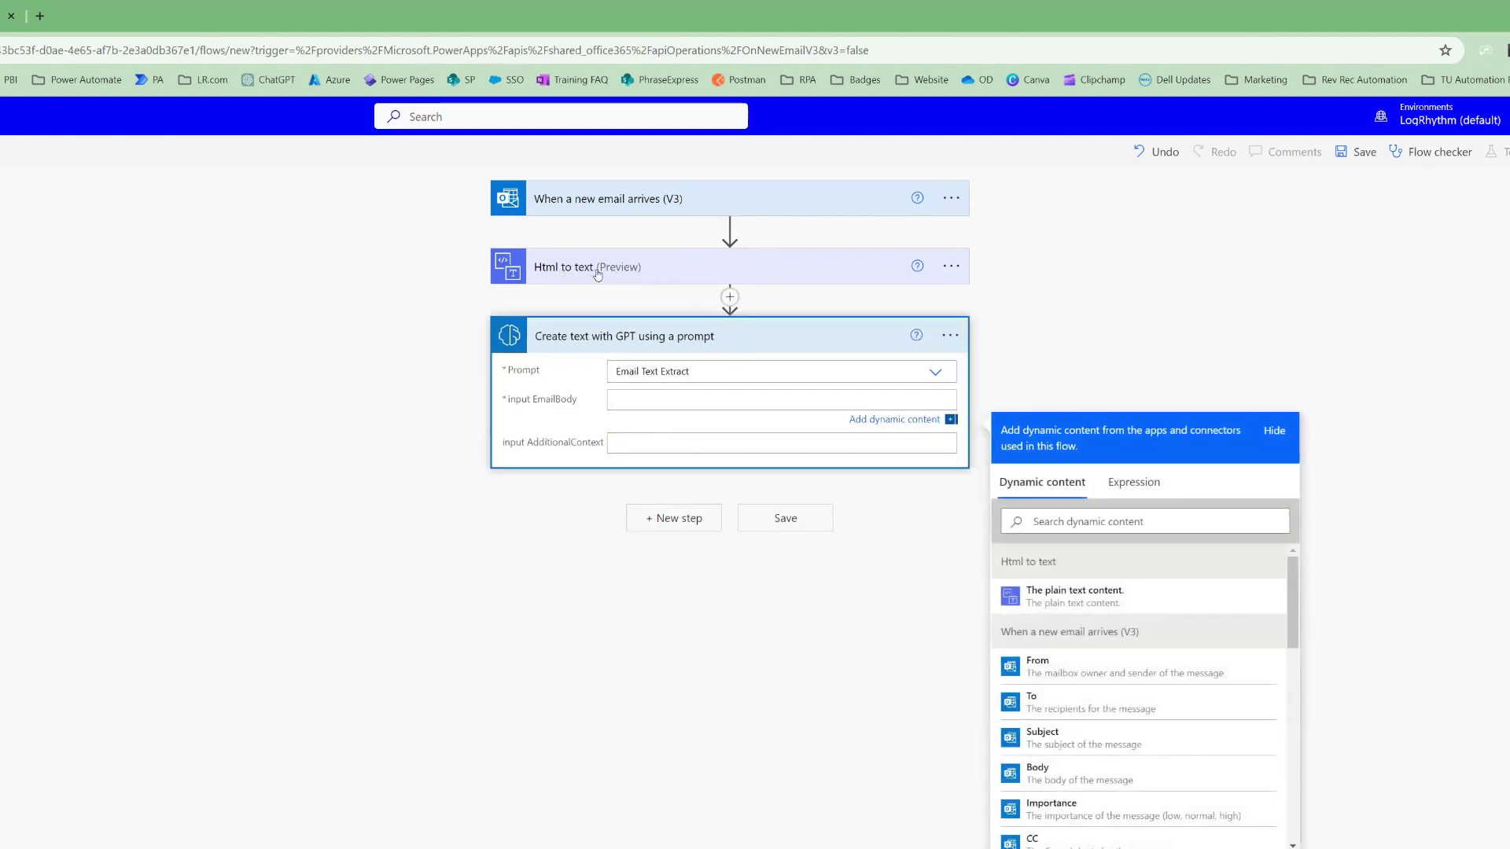
pyautogui.click(1086, 603)
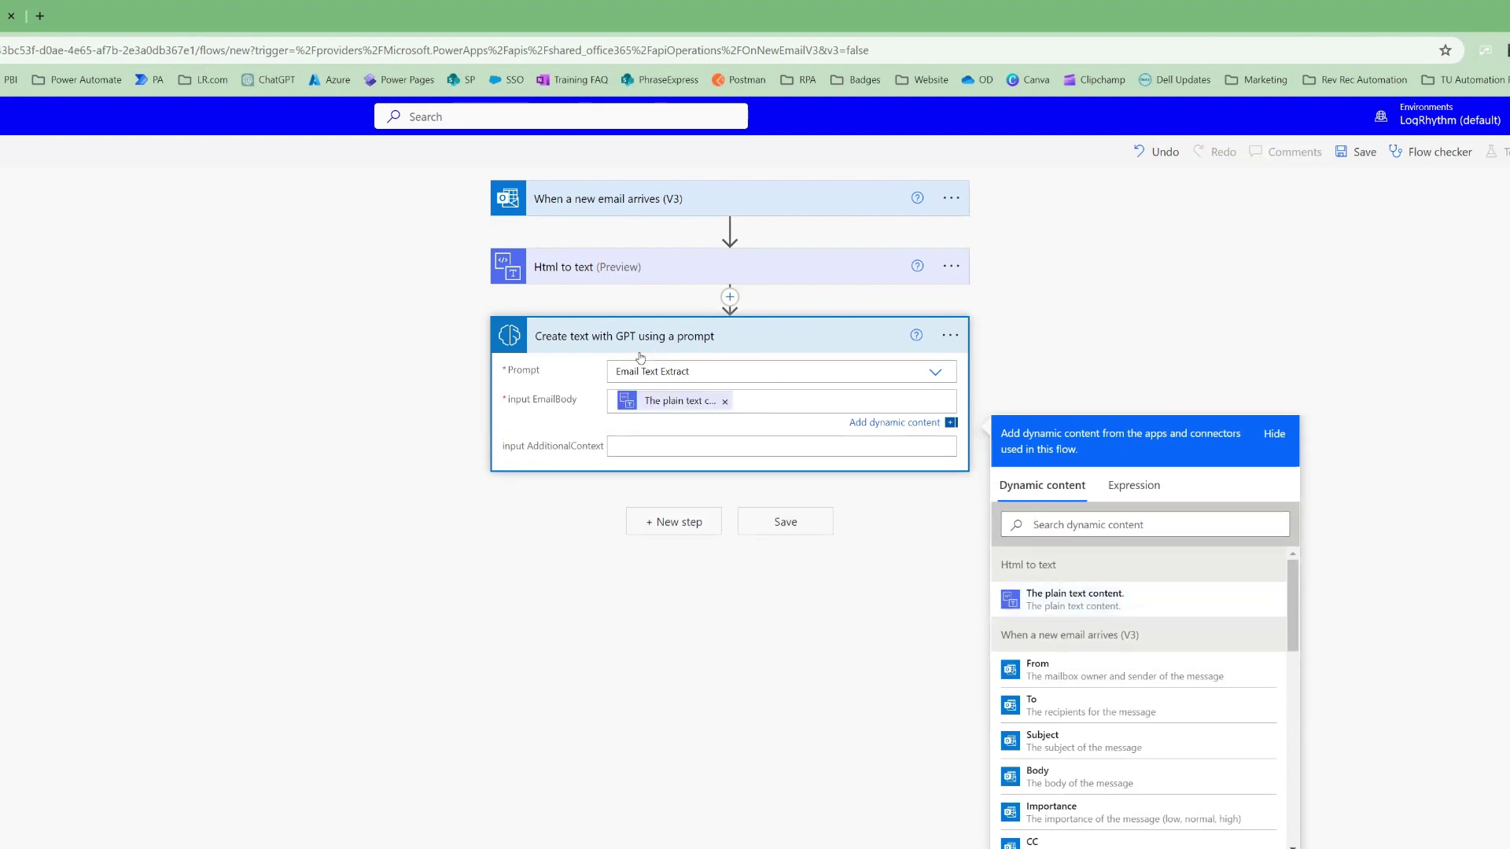
# Add a Compose step with the GPT Text output as its Inputs, then save the flow.
pyautogui.click(690, 530)
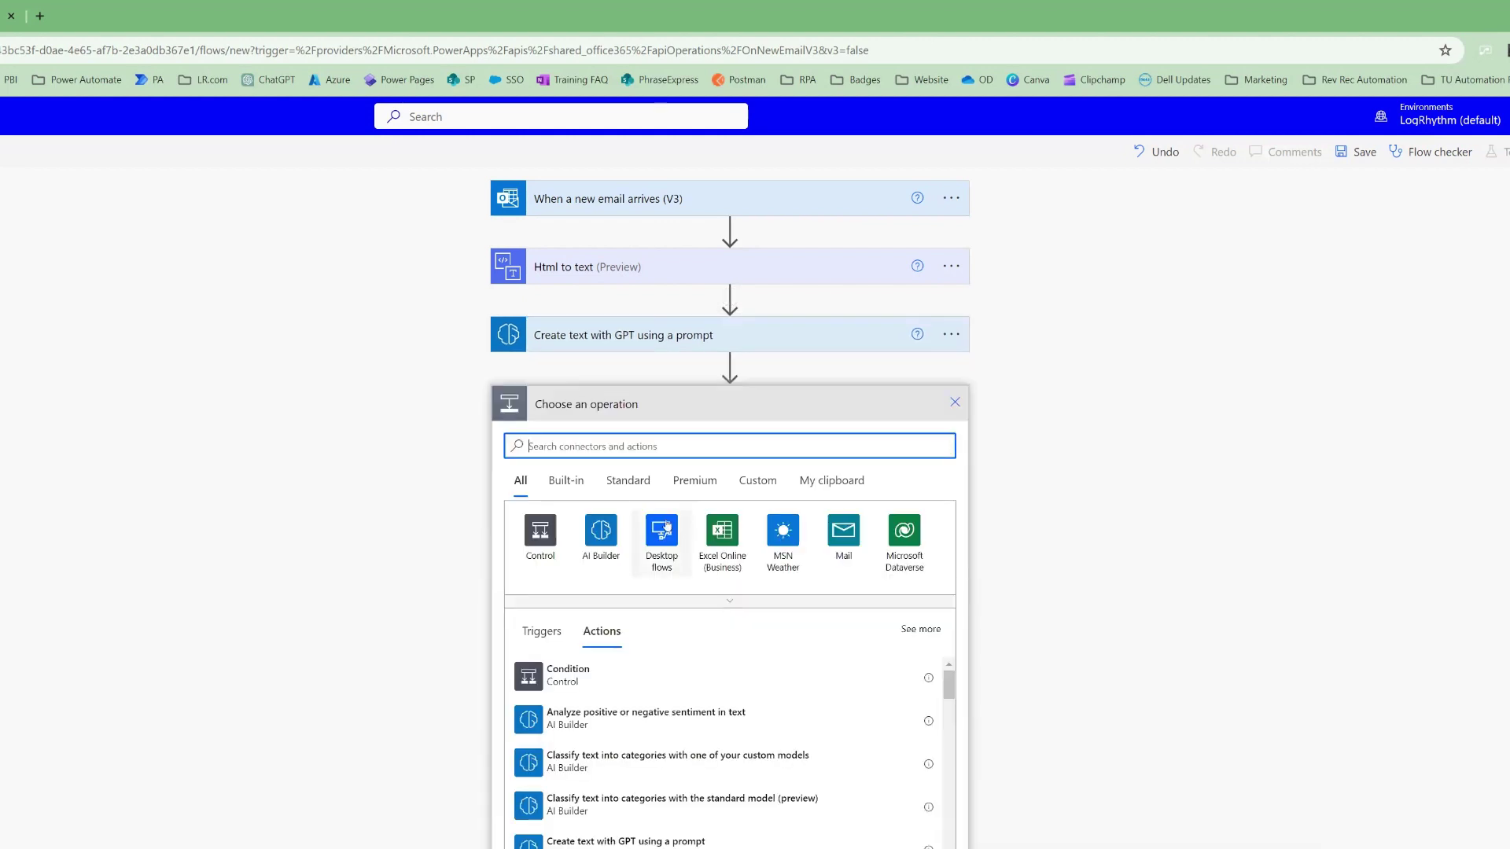
pyautogui.write('compose')
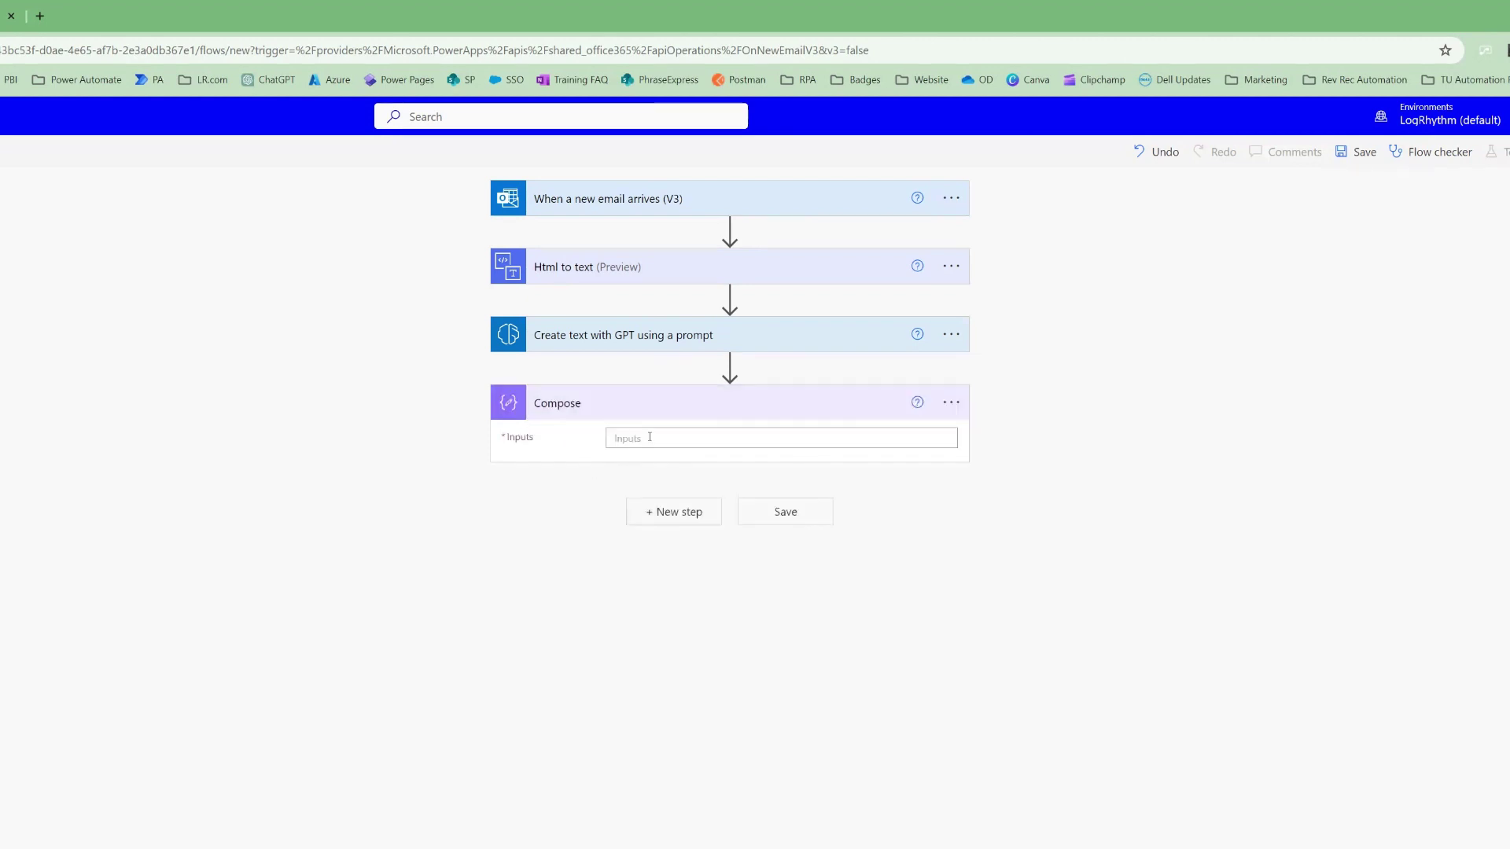
pyautogui.click(649, 438)
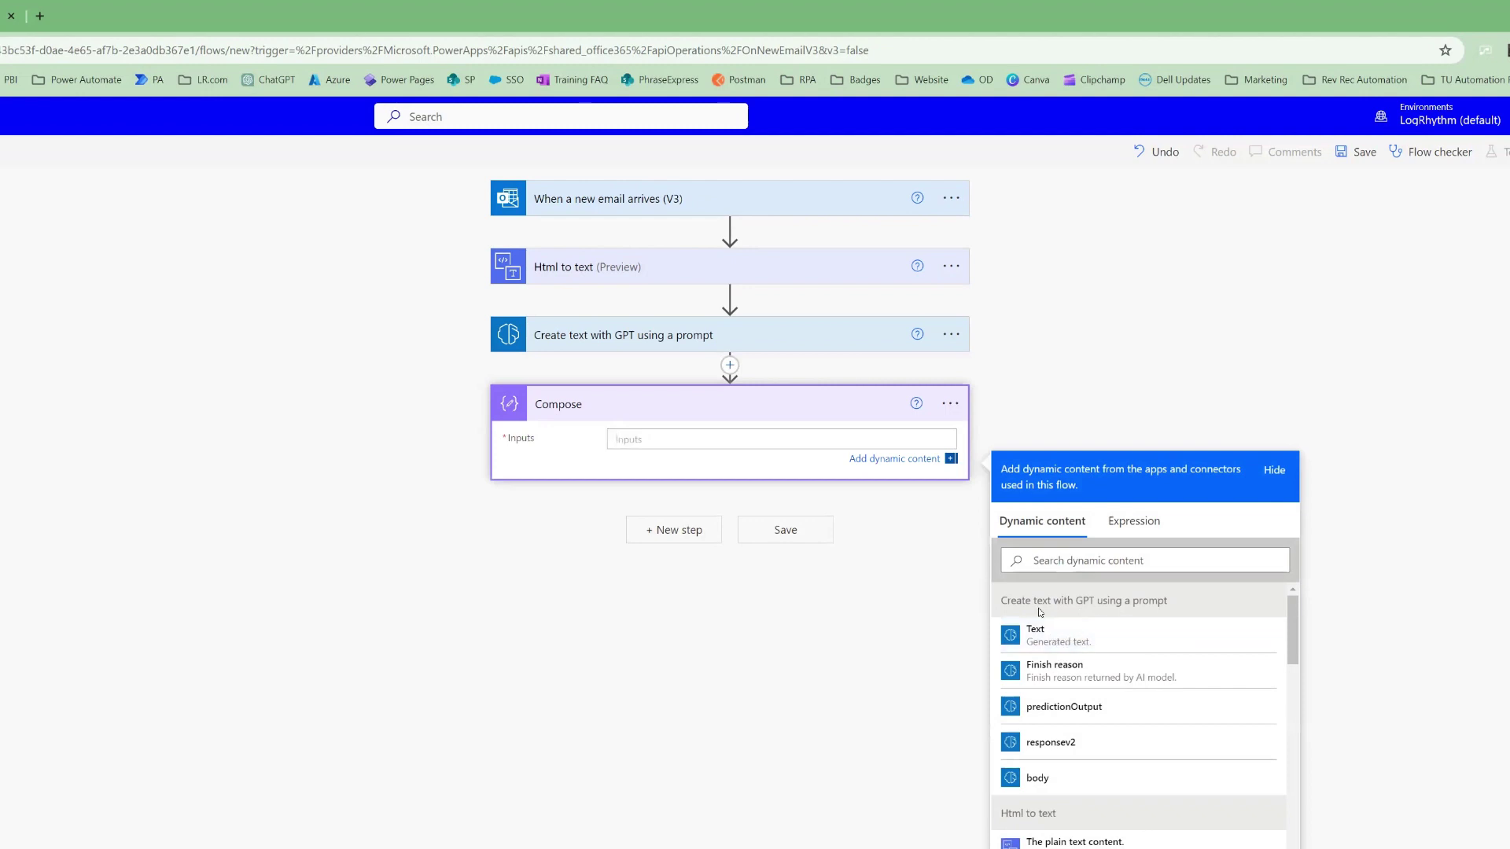
pyautogui.click(1075, 637)
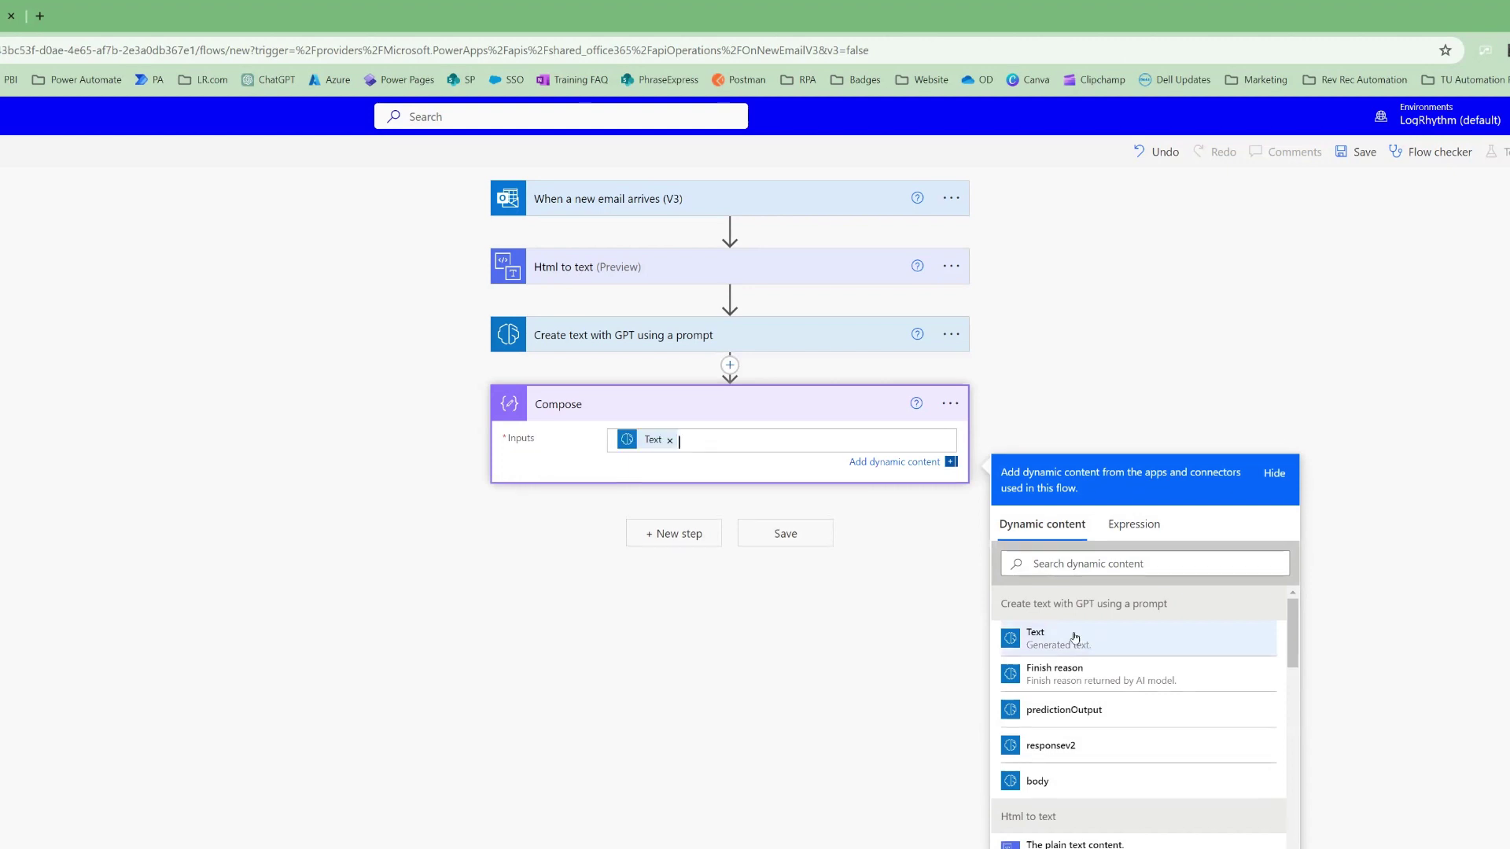
pyautogui.click(800, 539)
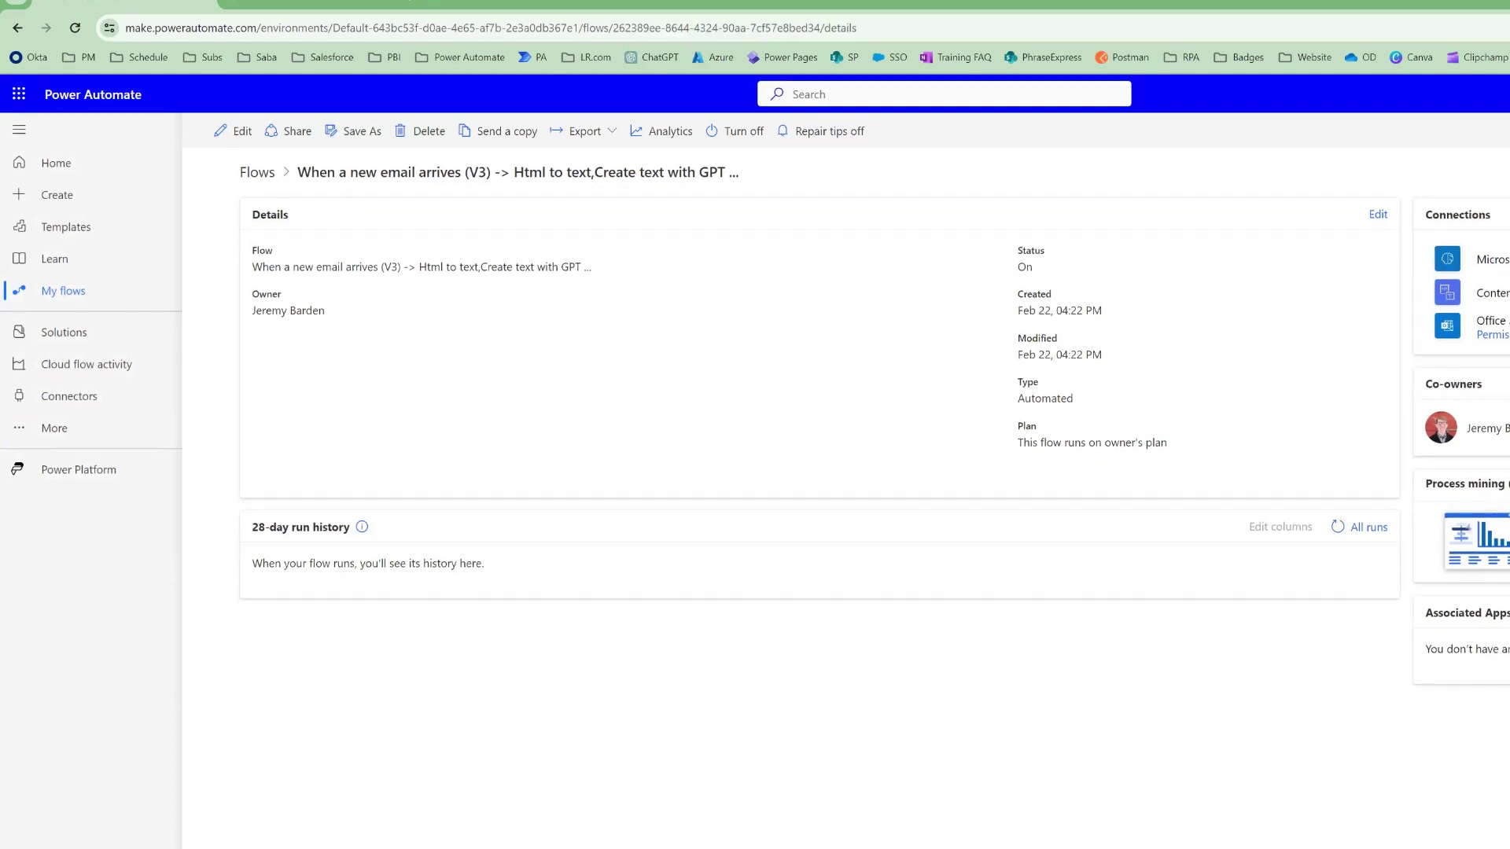
# Replace the Practical Exam email's subject with 'TEST' and send it.
pyautogui.hotkey('ctrl', 'a')
pyautogui.click(680, 380)
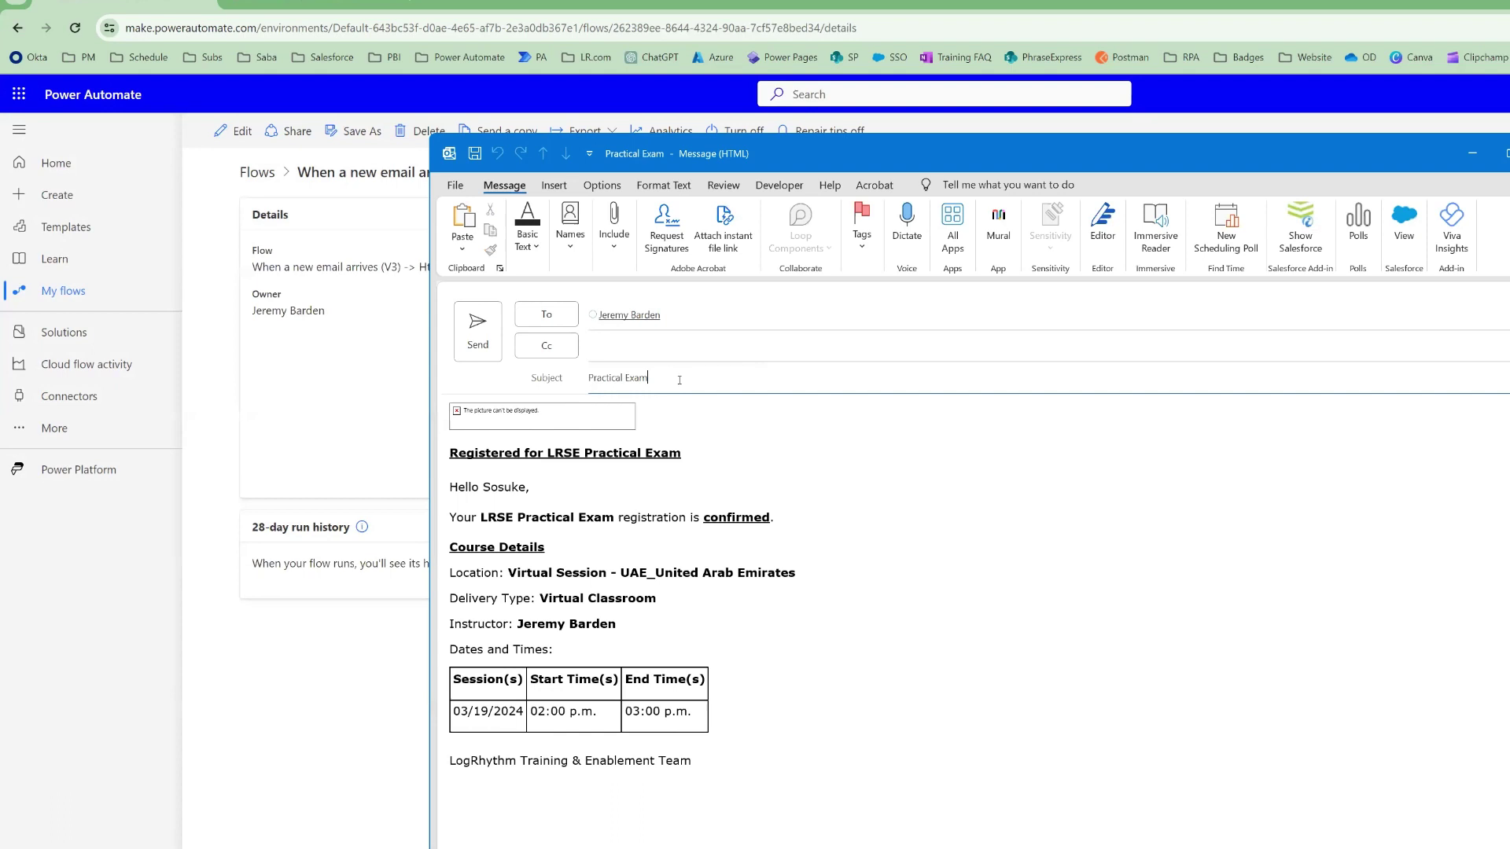
pyautogui.moveTo(680, 380); pyautogui.dragTo(556, 384)
pyautogui.write('TEXT')
pyautogui.press('BackSpace')
pyautogui.press('BackSpace')
pyautogui.press('BackSpace')
pyautogui.write('EST')
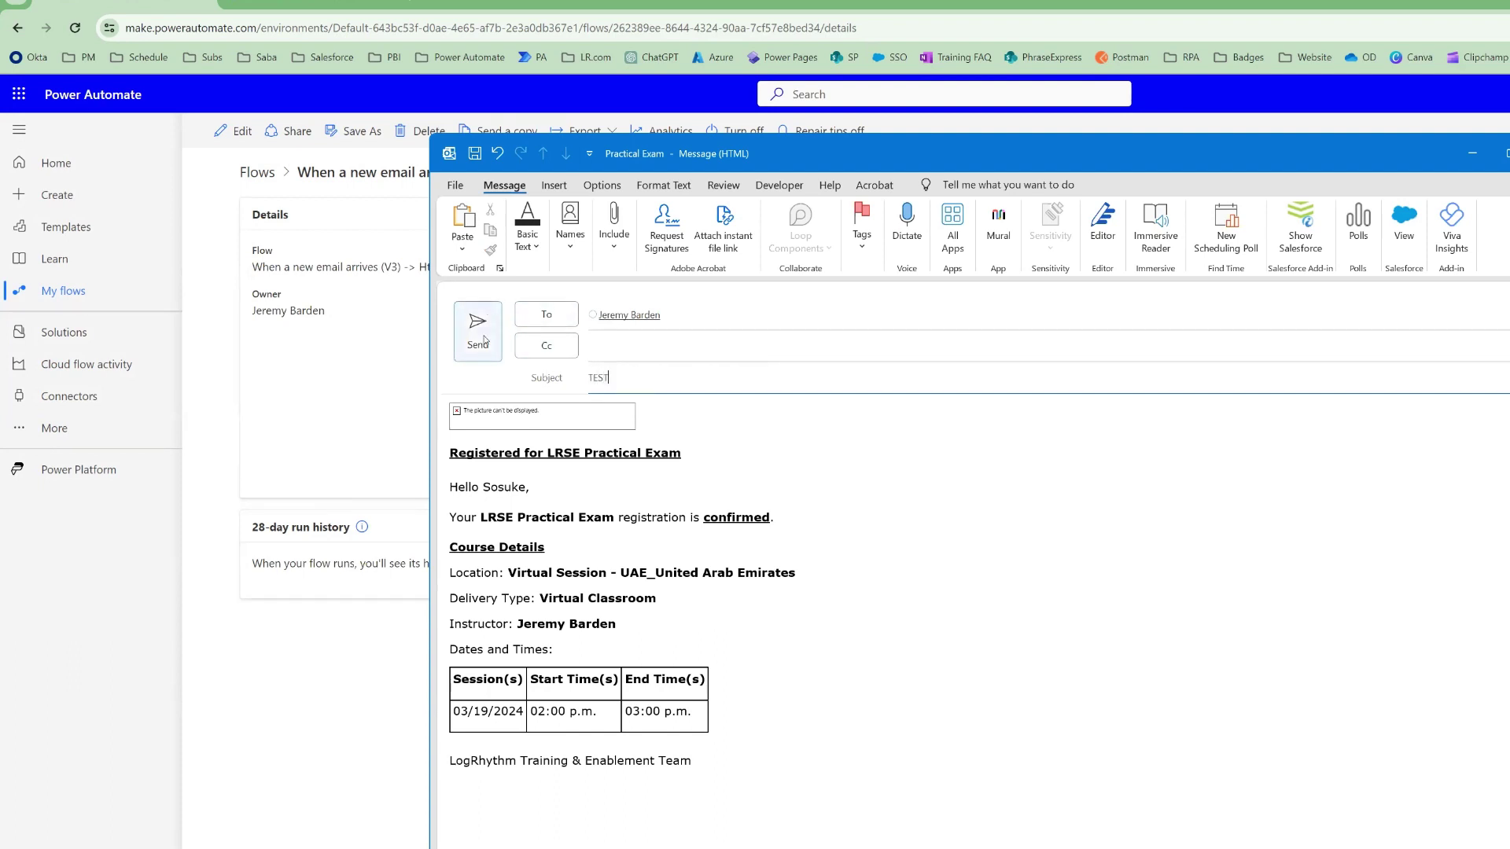
pyautogui.click(484, 339)
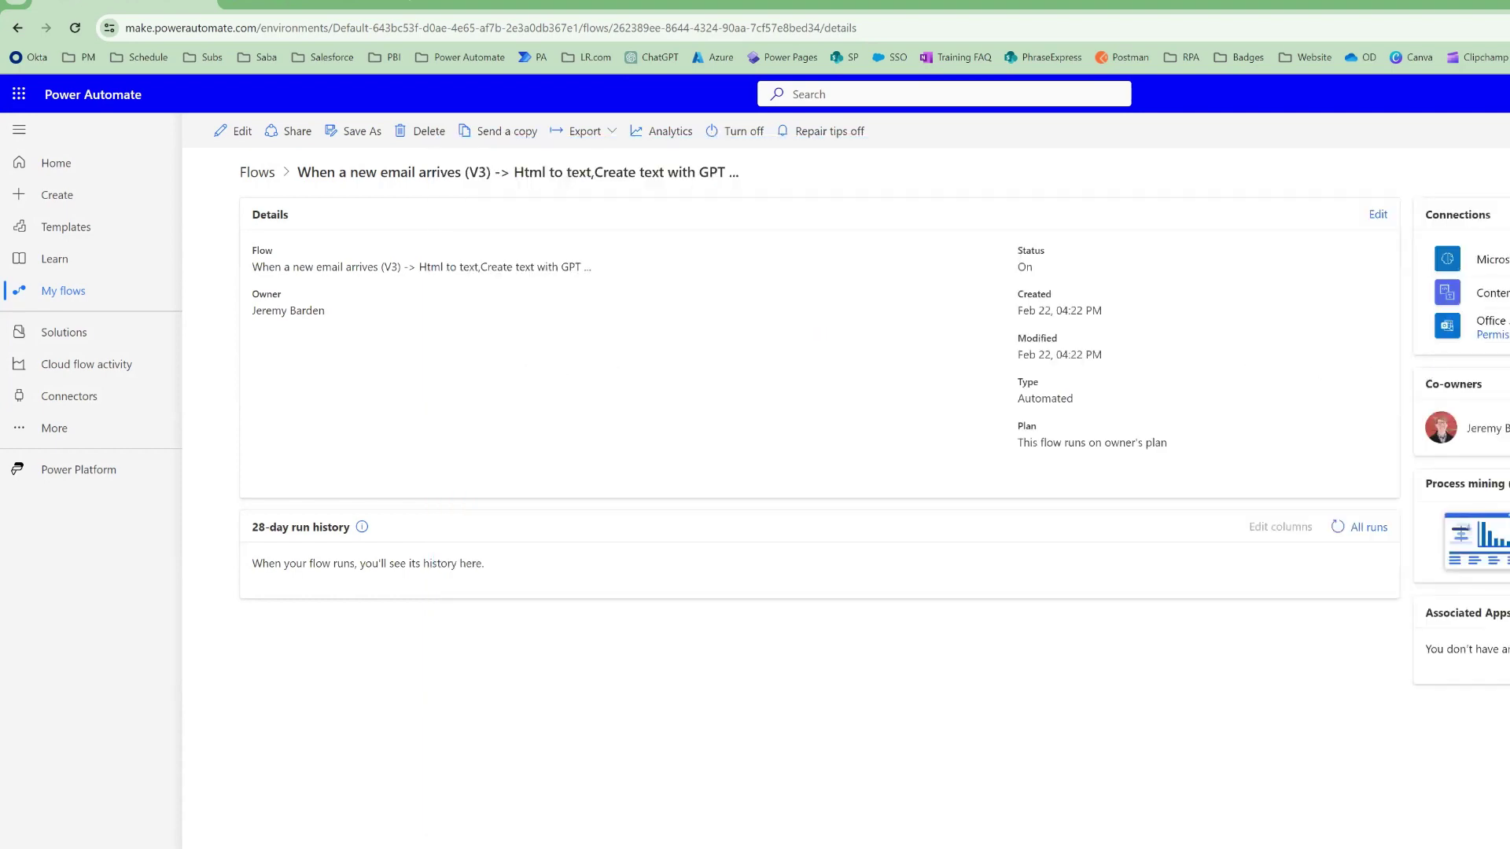
# Open the latest succeeded run and check that Compose outputs 'Virtual Classroom', then inspect the GPT step.
pyautogui.click(1337, 527)
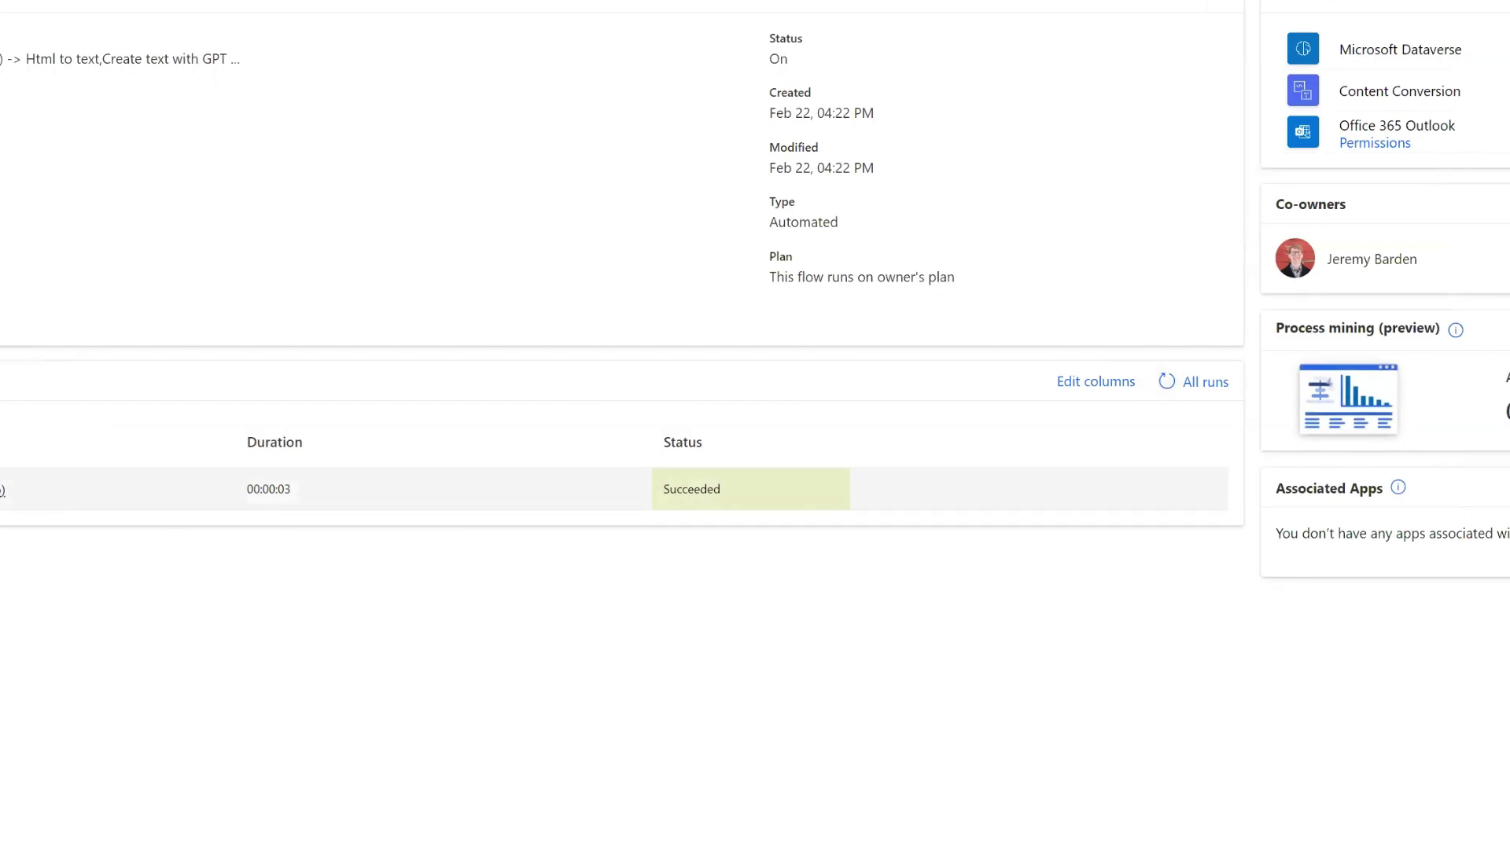
pyautogui.click(1, 489)
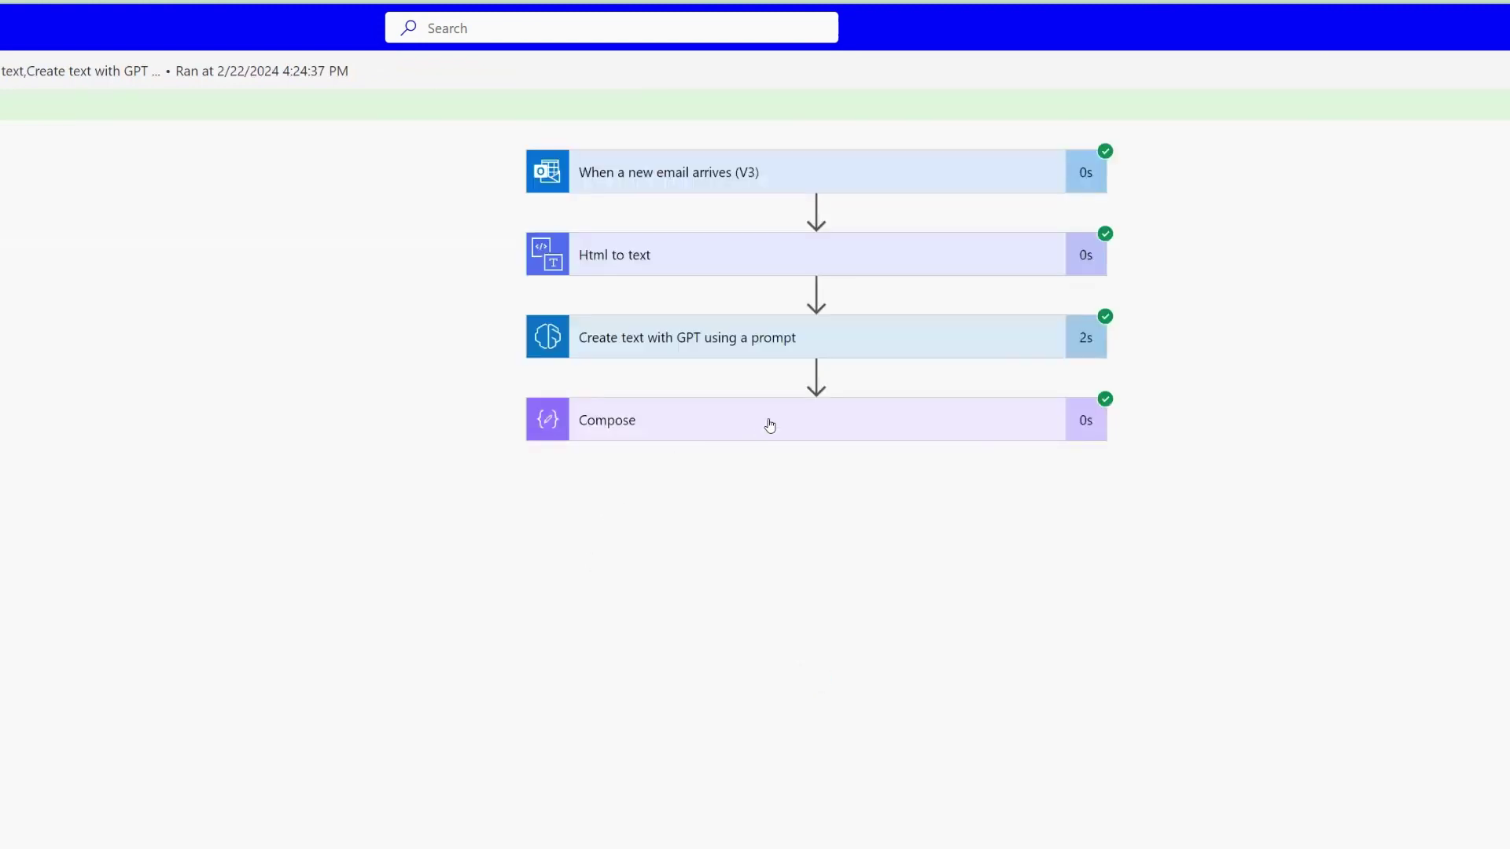
pyautogui.click(770, 425)
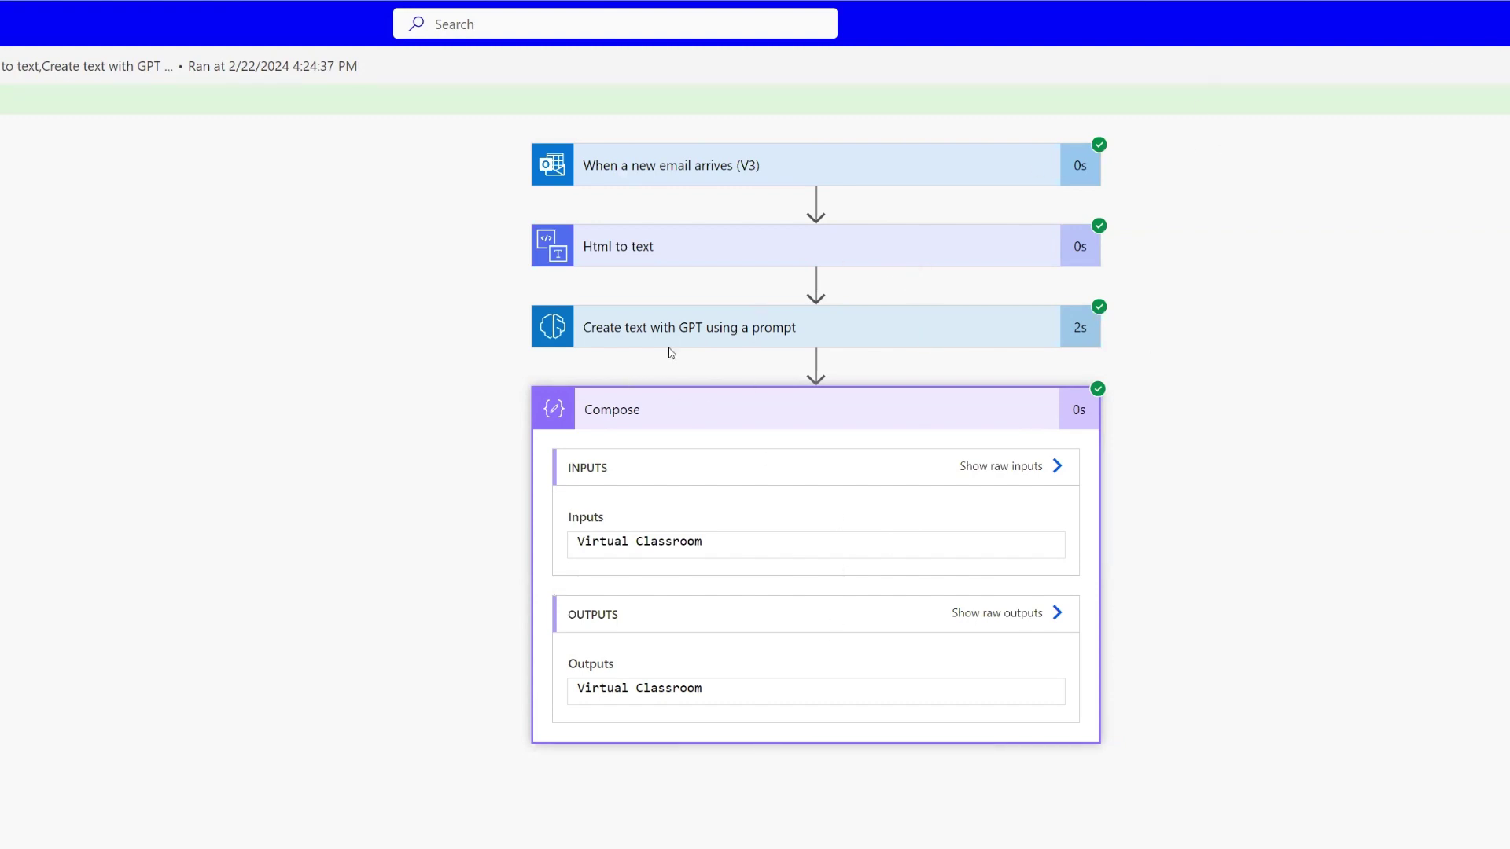
pyautogui.click(690, 330)
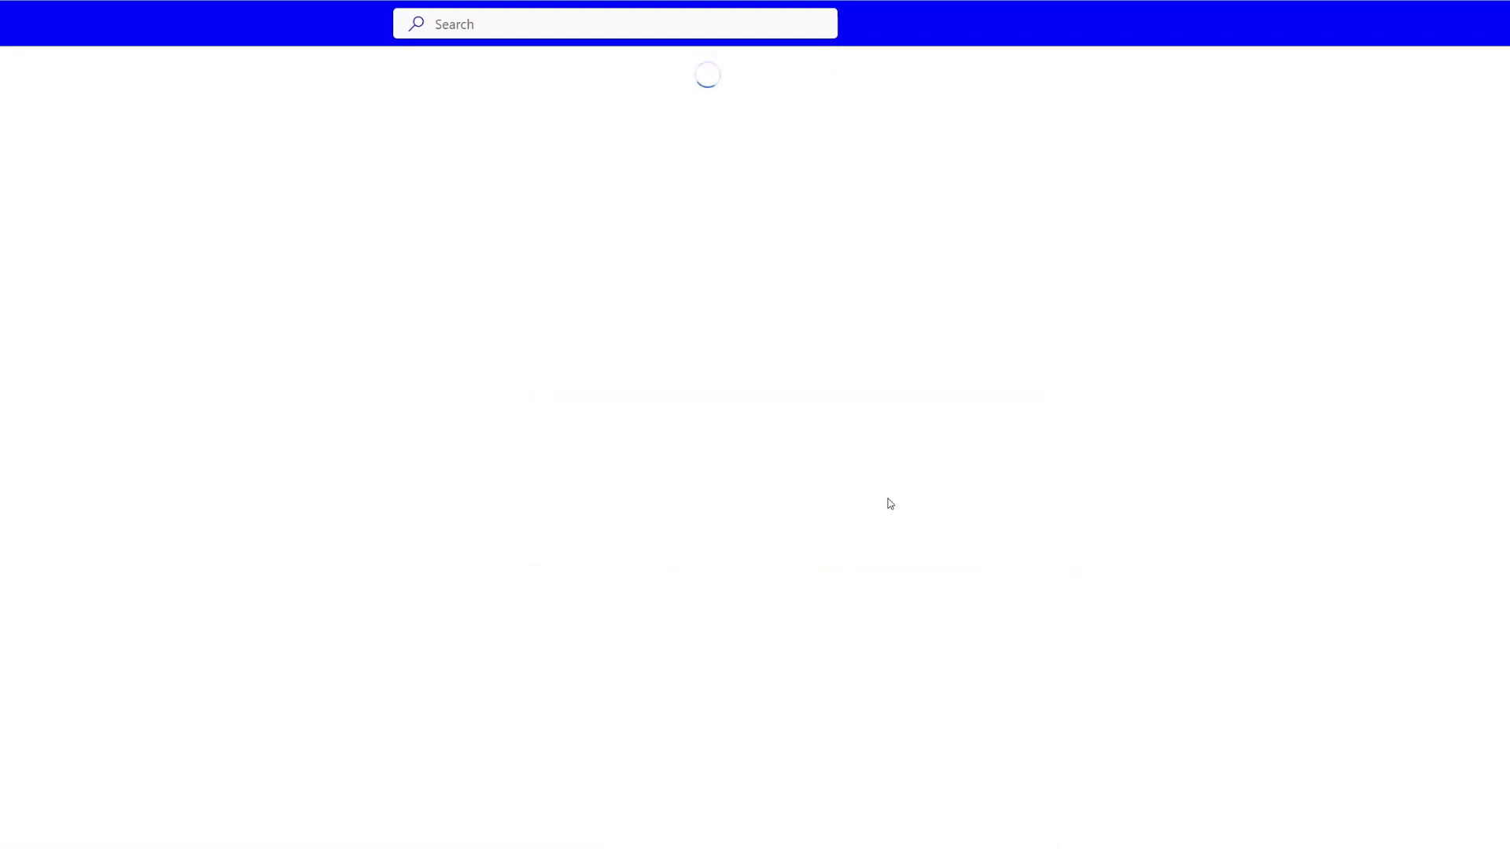
# Add a Send an email (V2) step after Compose and put the GPT Text in its Body.
pyautogui.click(582, 373)
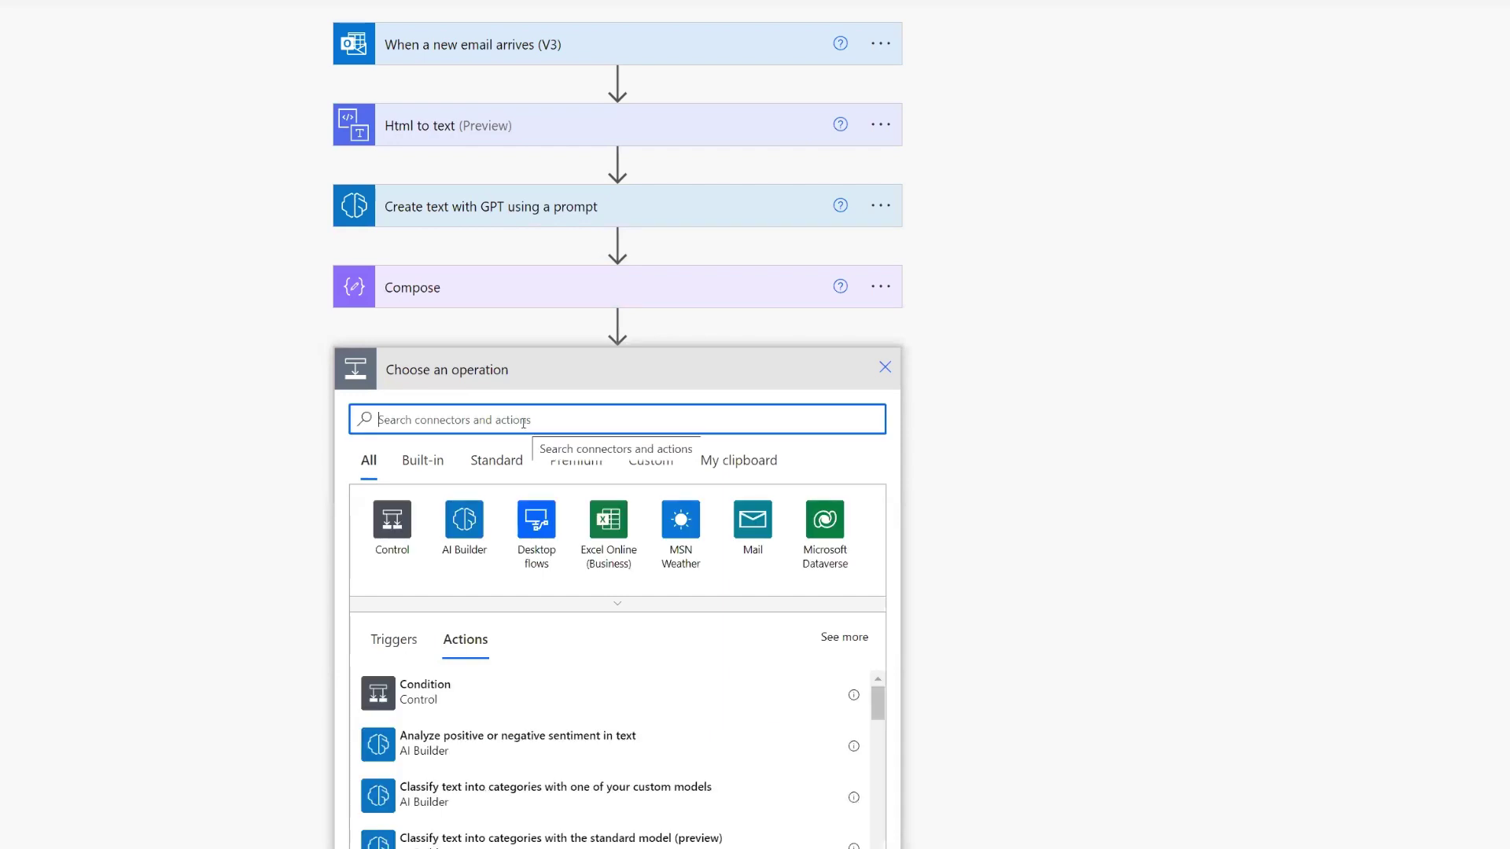
pyautogui.write('send')
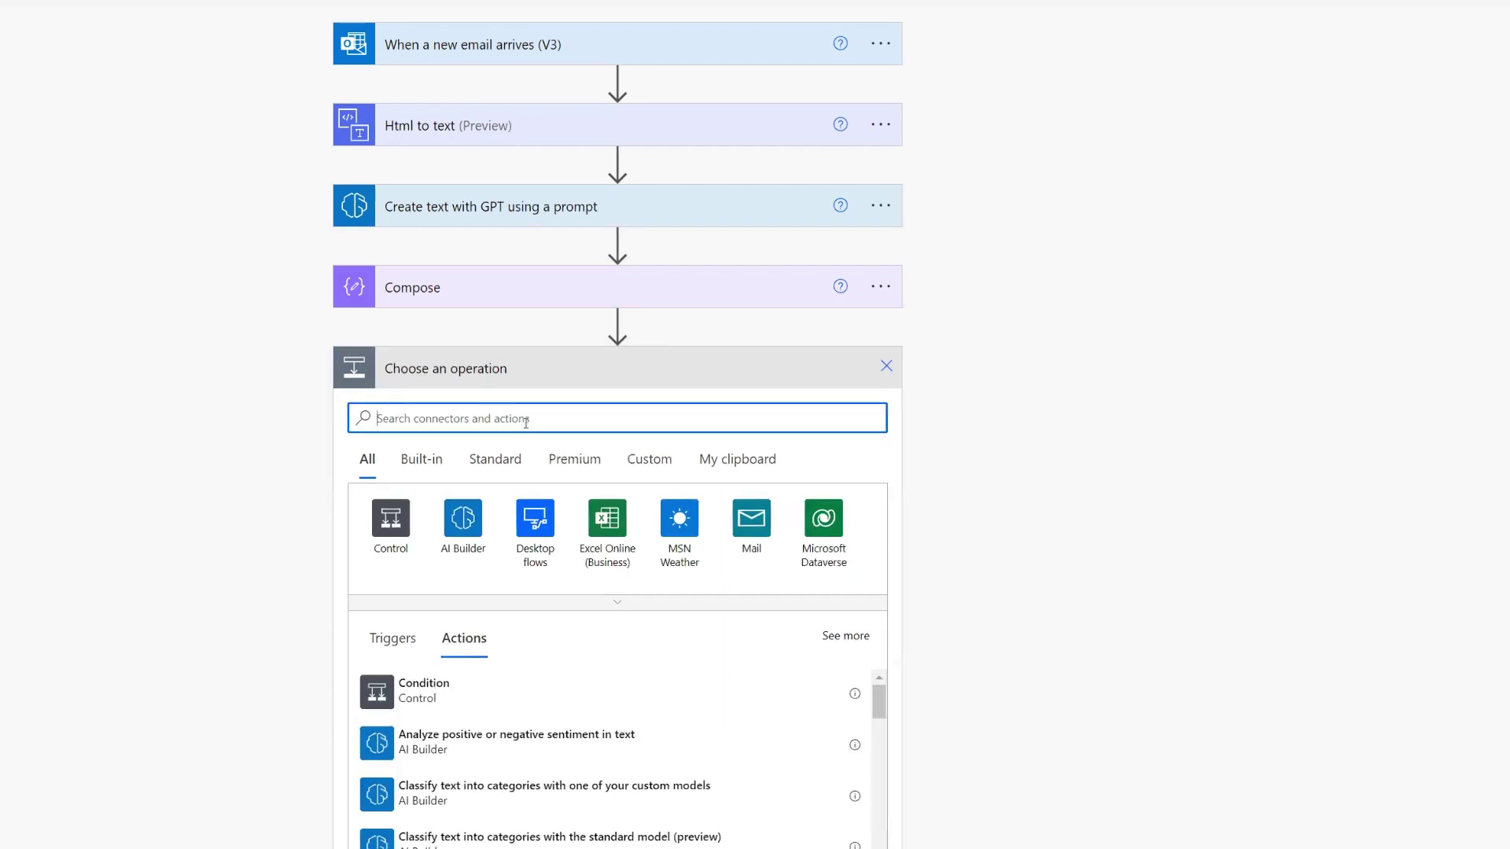
pyautogui.write(' email')
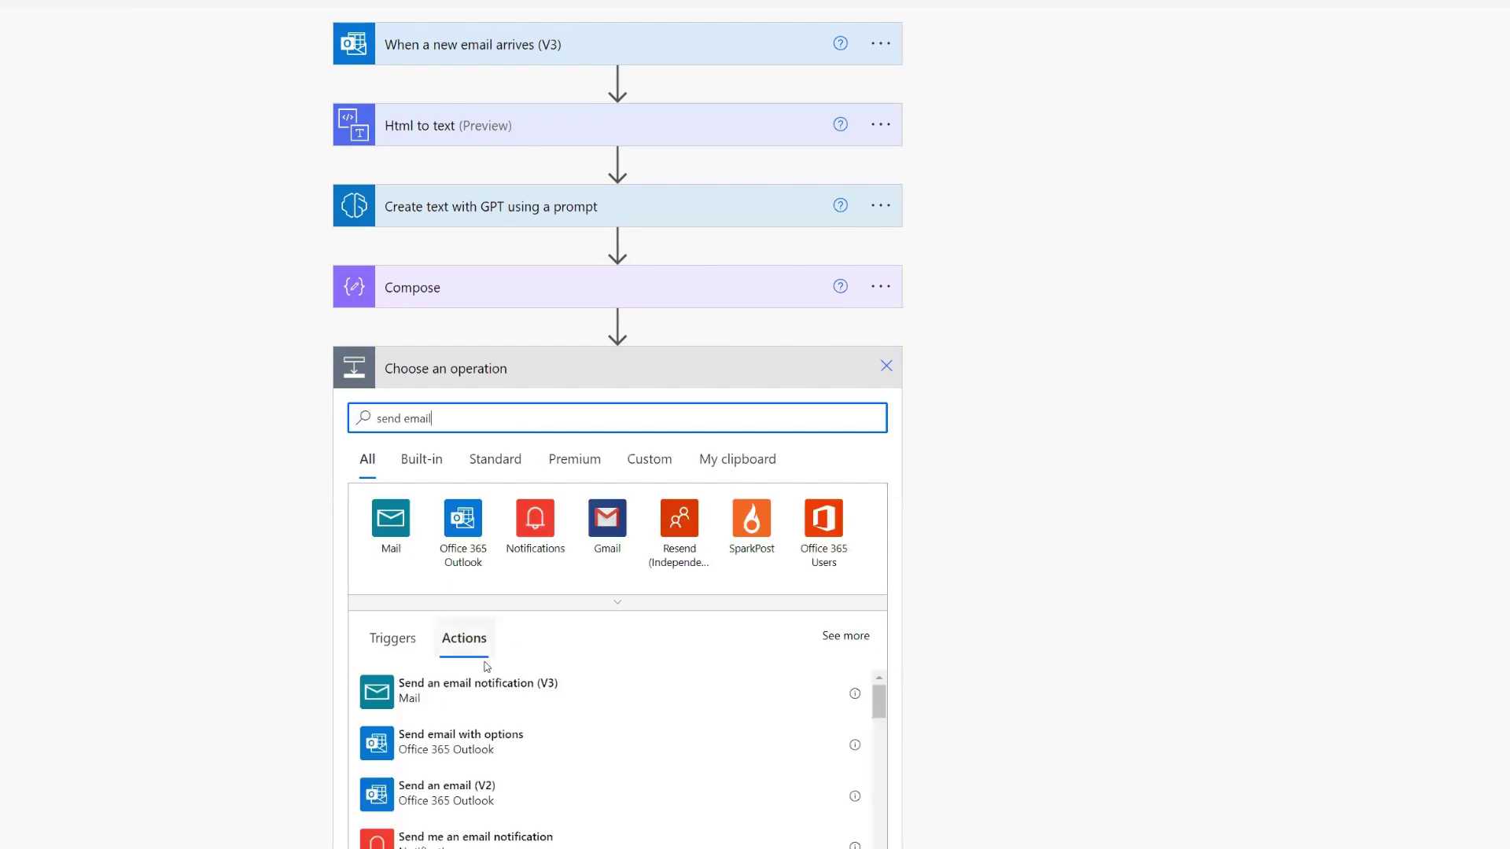
pyautogui.click(448, 796)
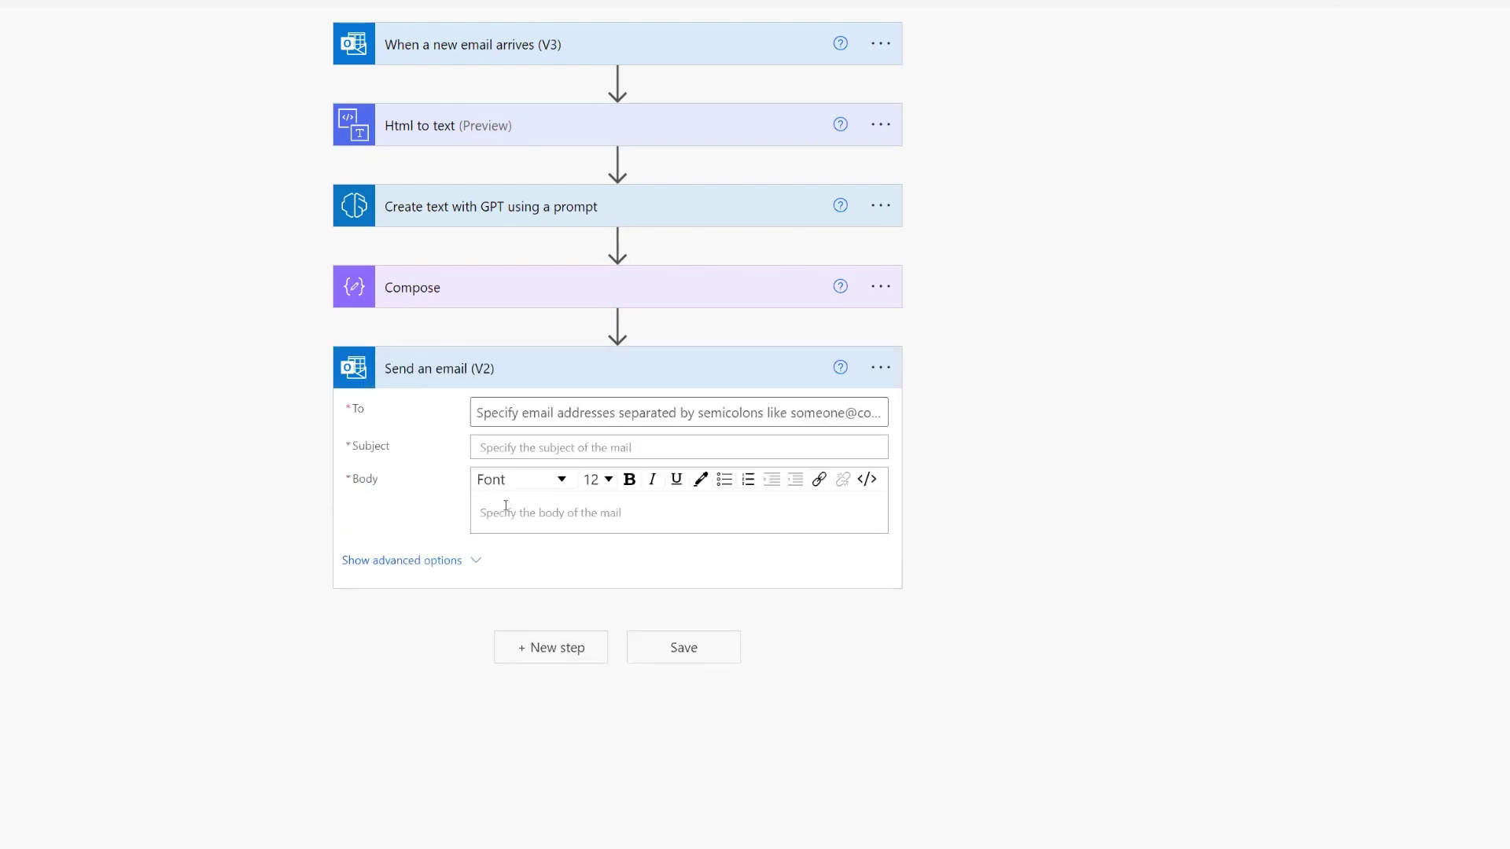
pyautogui.click(506, 510)
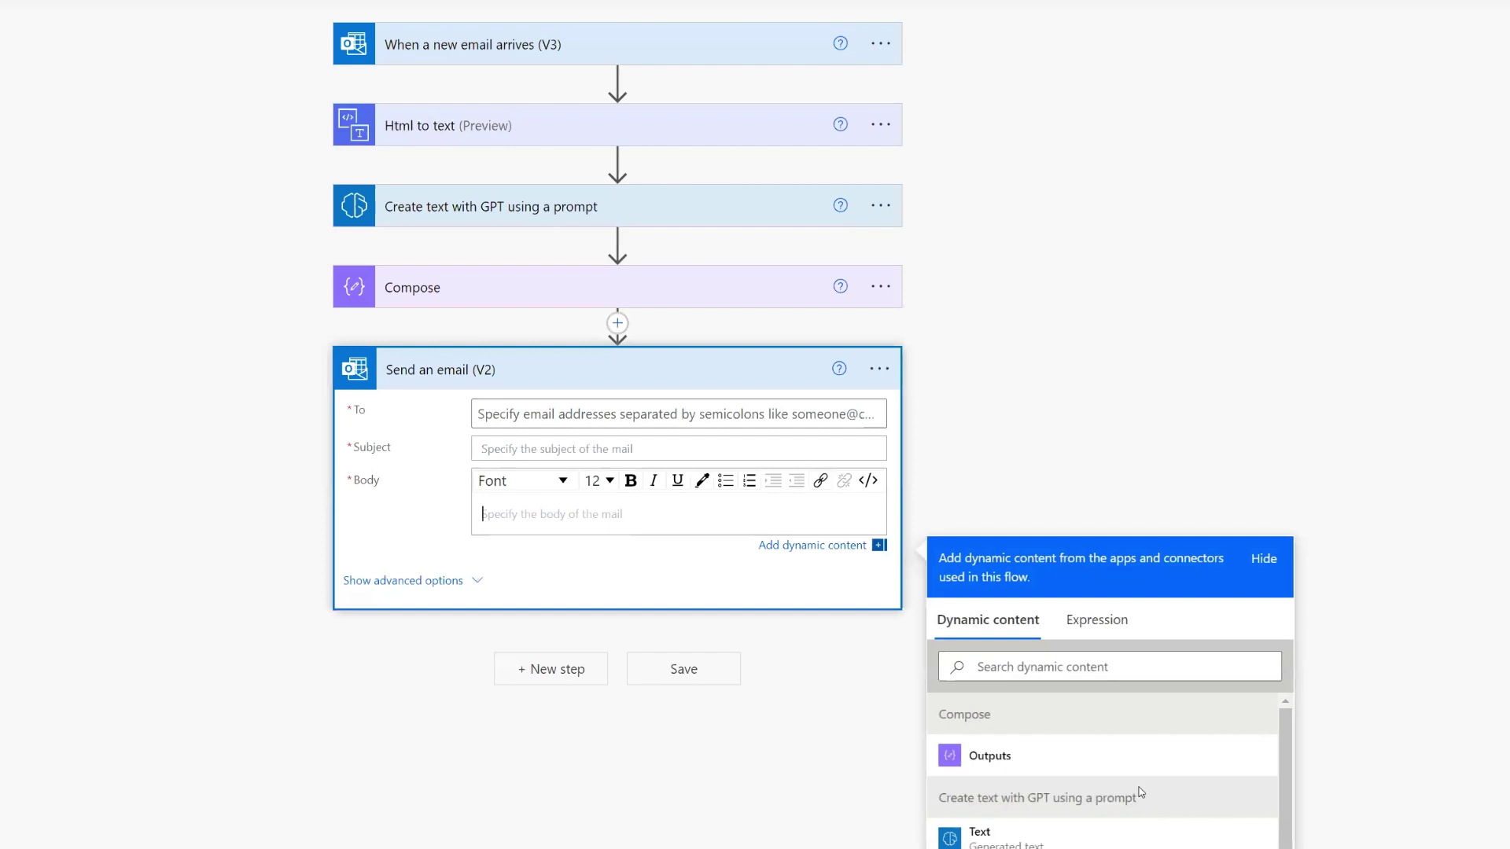
pyautogui.click(979, 833)
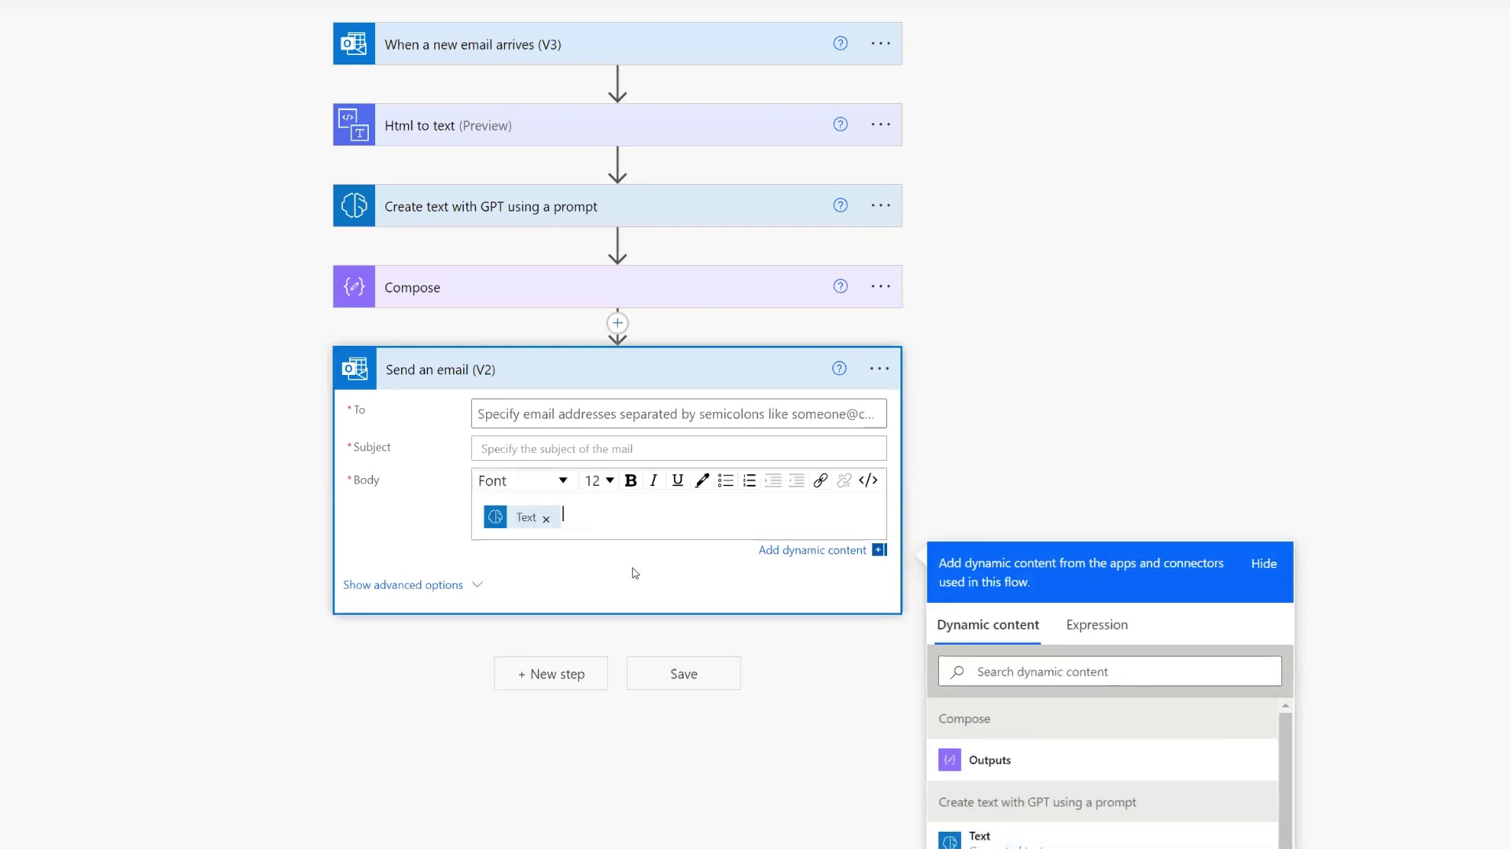